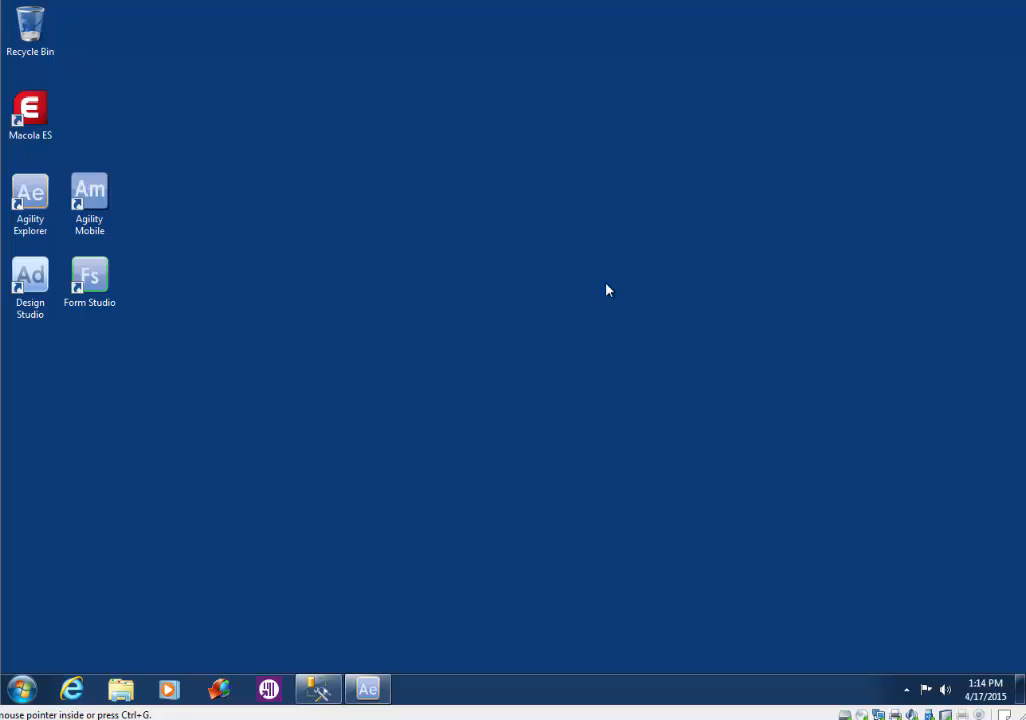
In Agility Explorer's WMS options, enable "Don't allow receiving into existing lots" for PO Receipt, save, and minimize the window.
click(368, 690)
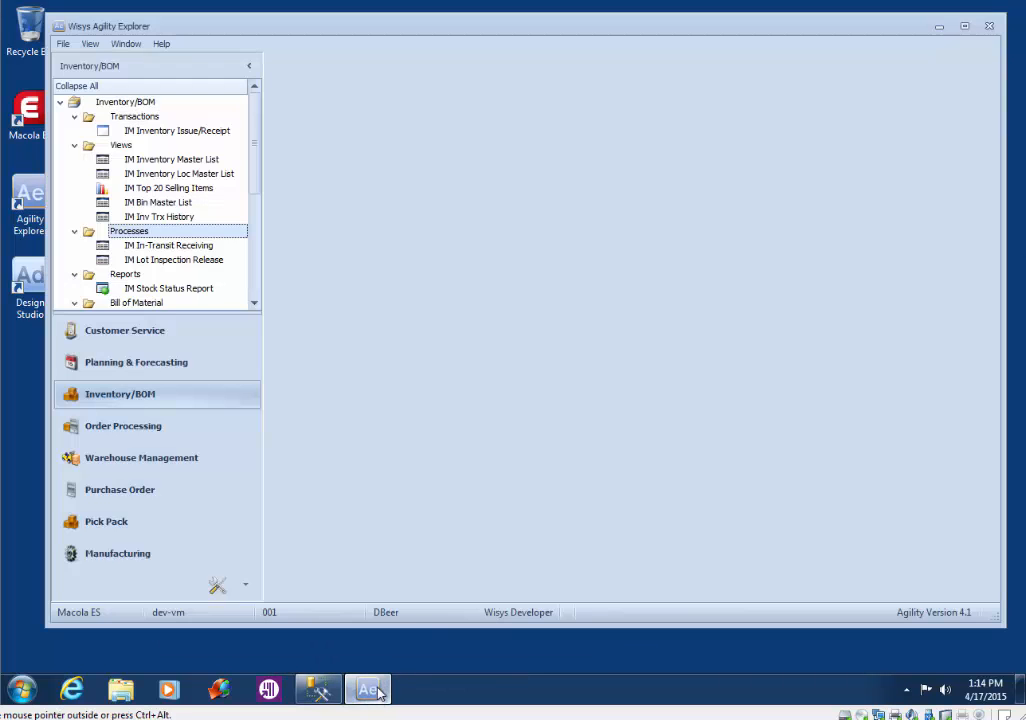
click(64, 46)
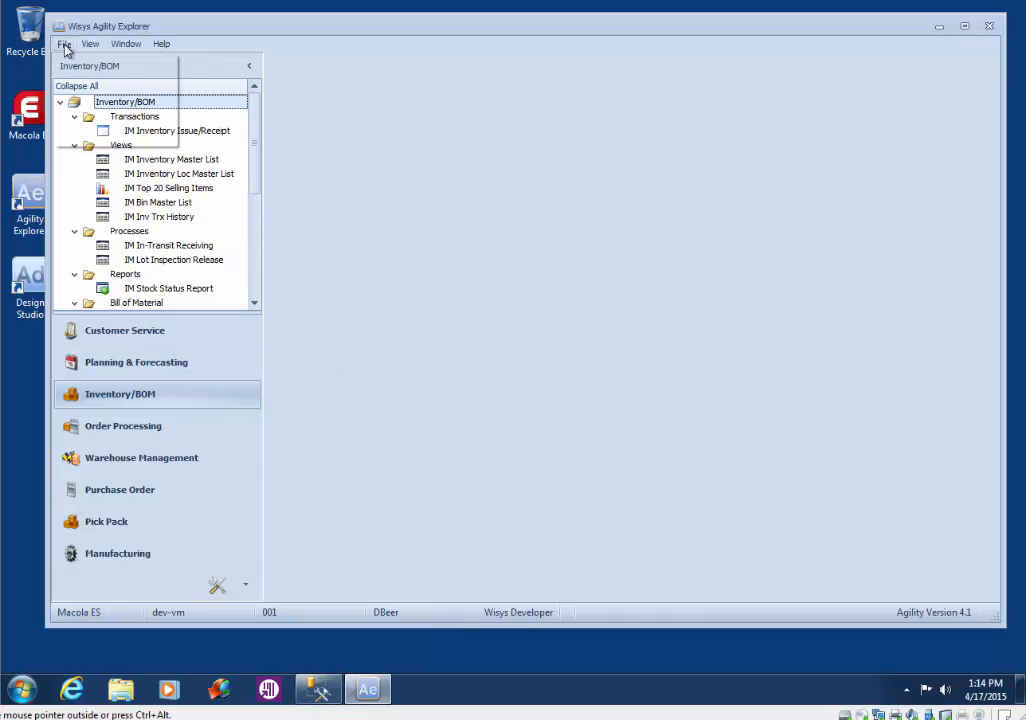
mouse_move(99, 124)
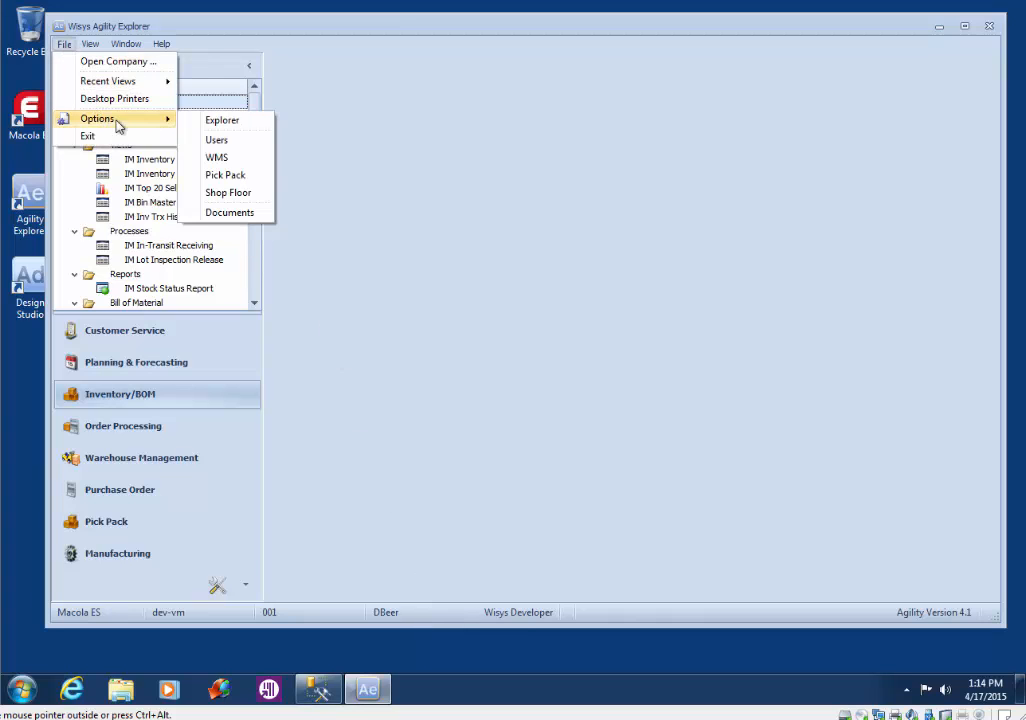
click(222, 158)
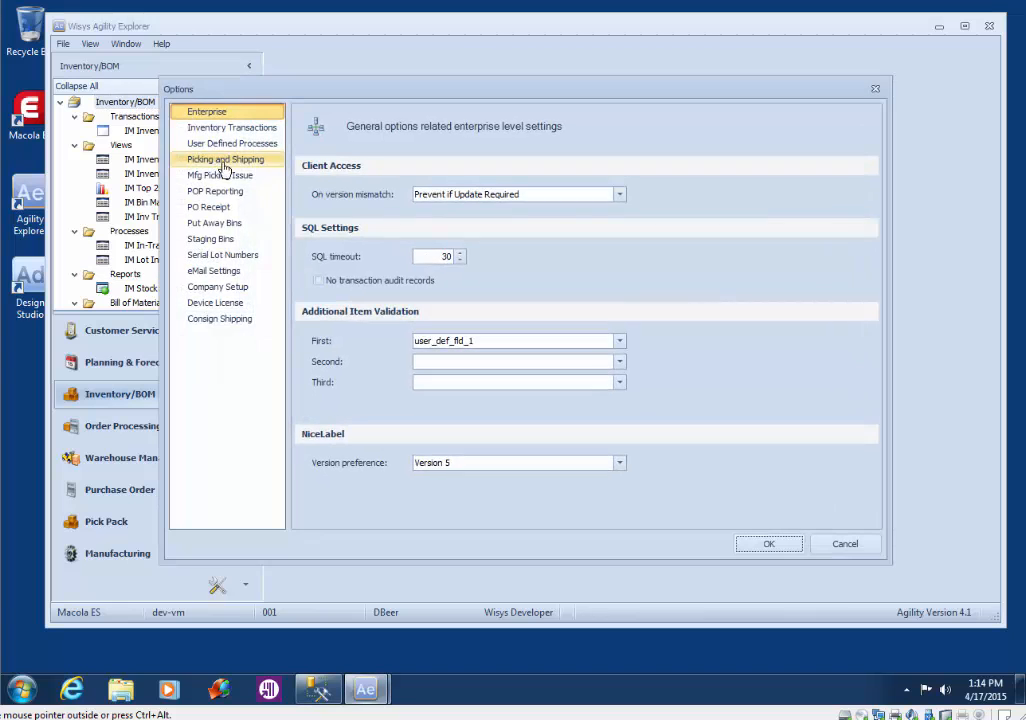
click(209, 211)
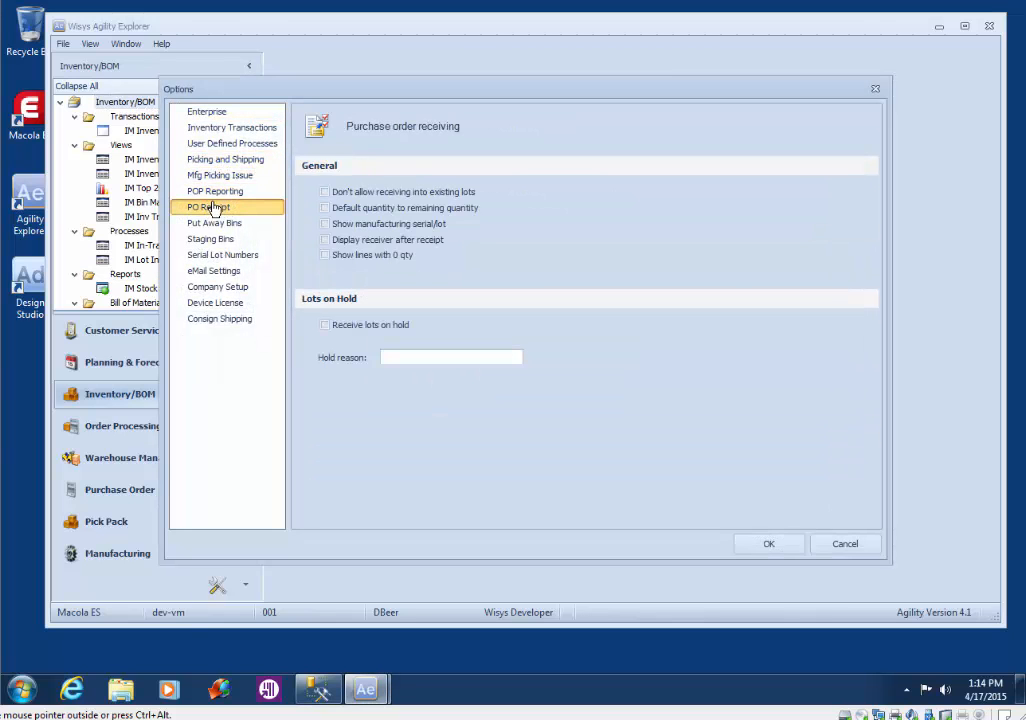
click(325, 193)
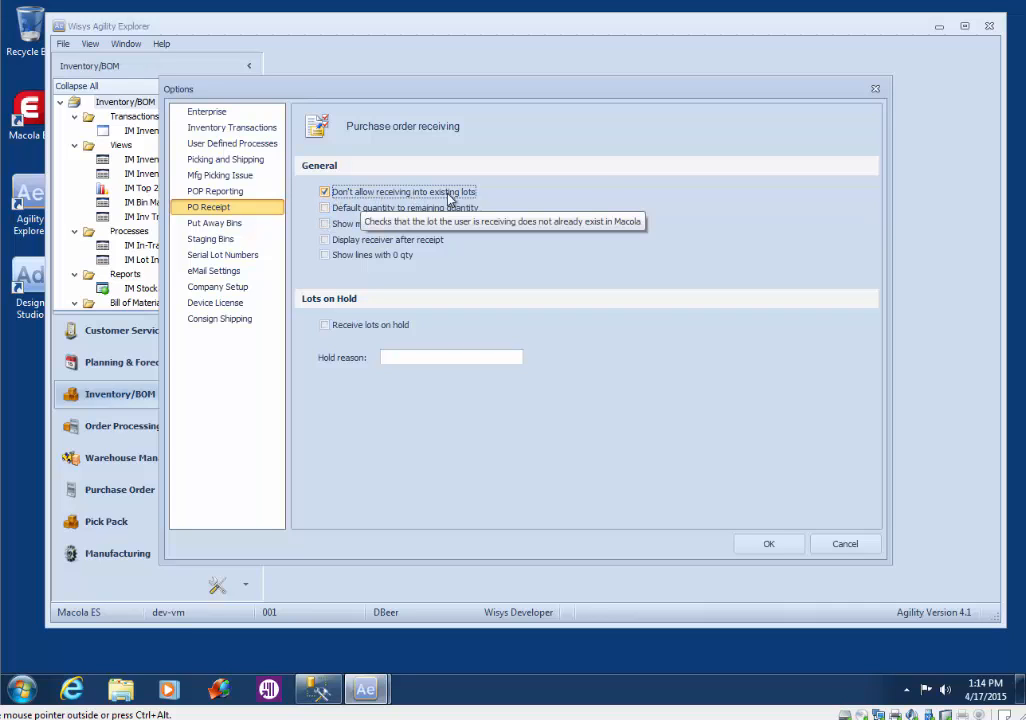
click(786, 551)
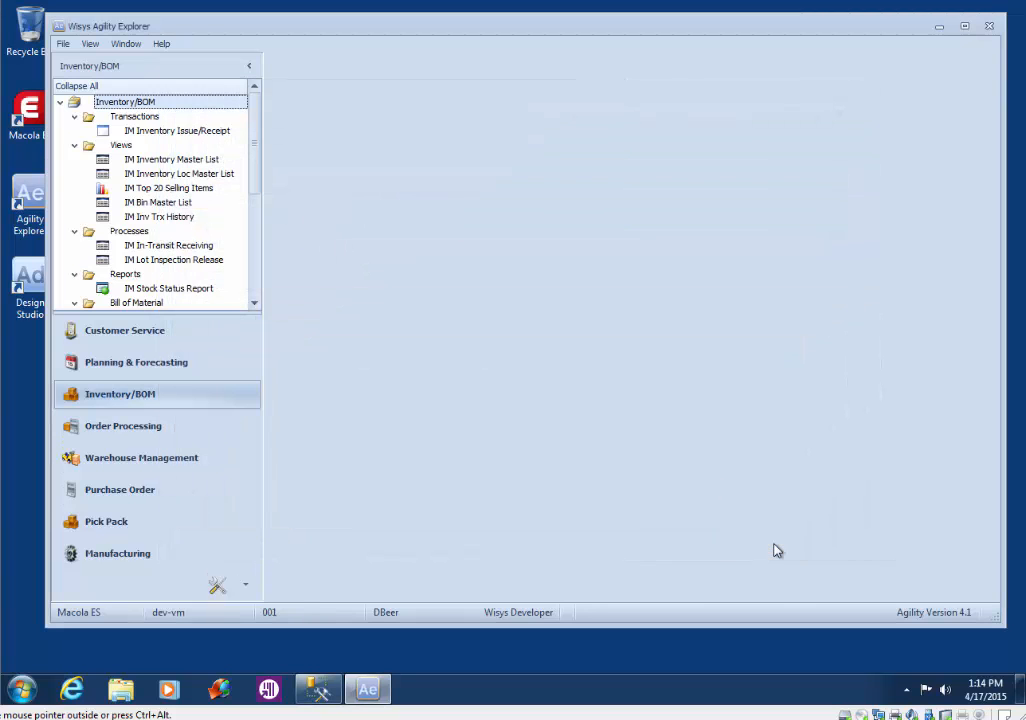
click(939, 29)
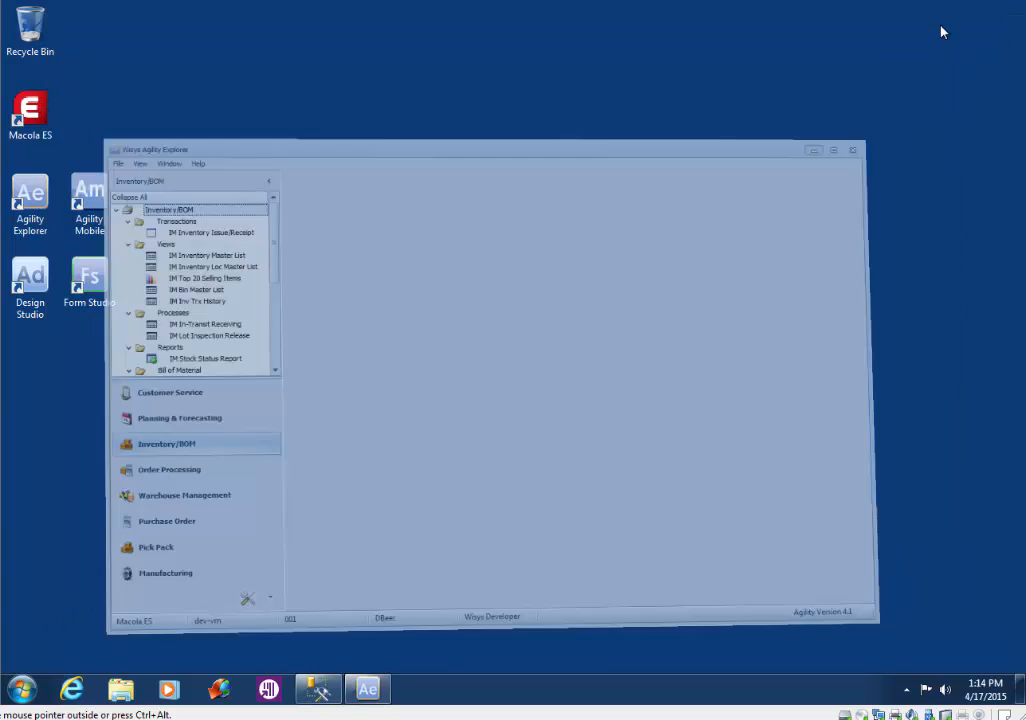
Launch Form Studio, log in to database 001, and open the IM Receipt L9 form from the WiSys Form Studio Training project.
double_click(102, 296)
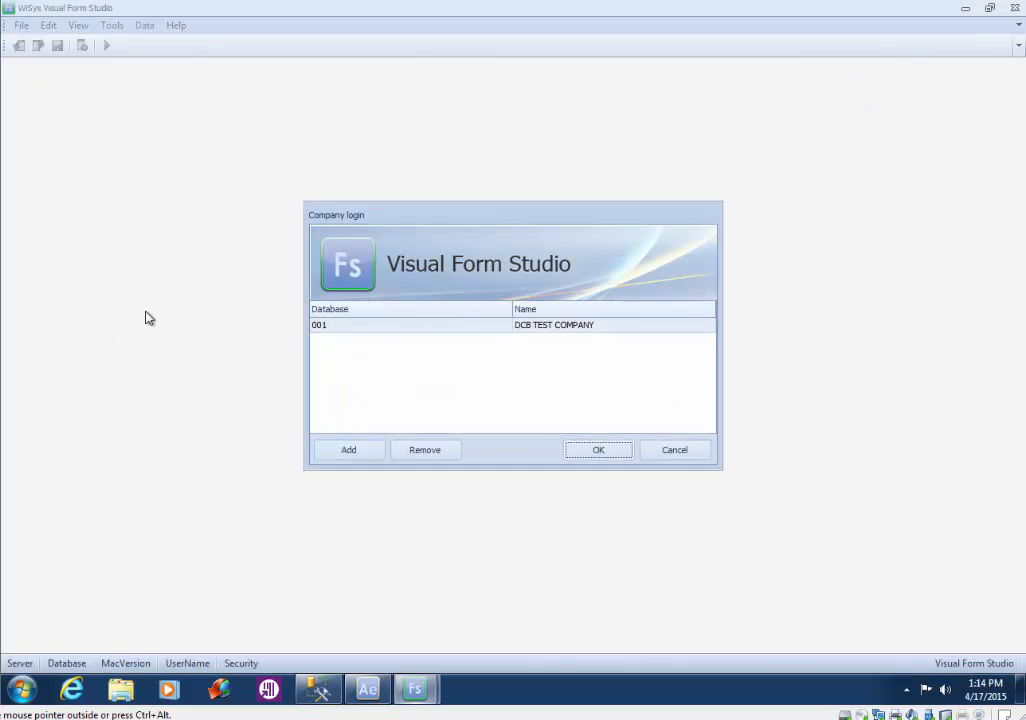
click(603, 452)
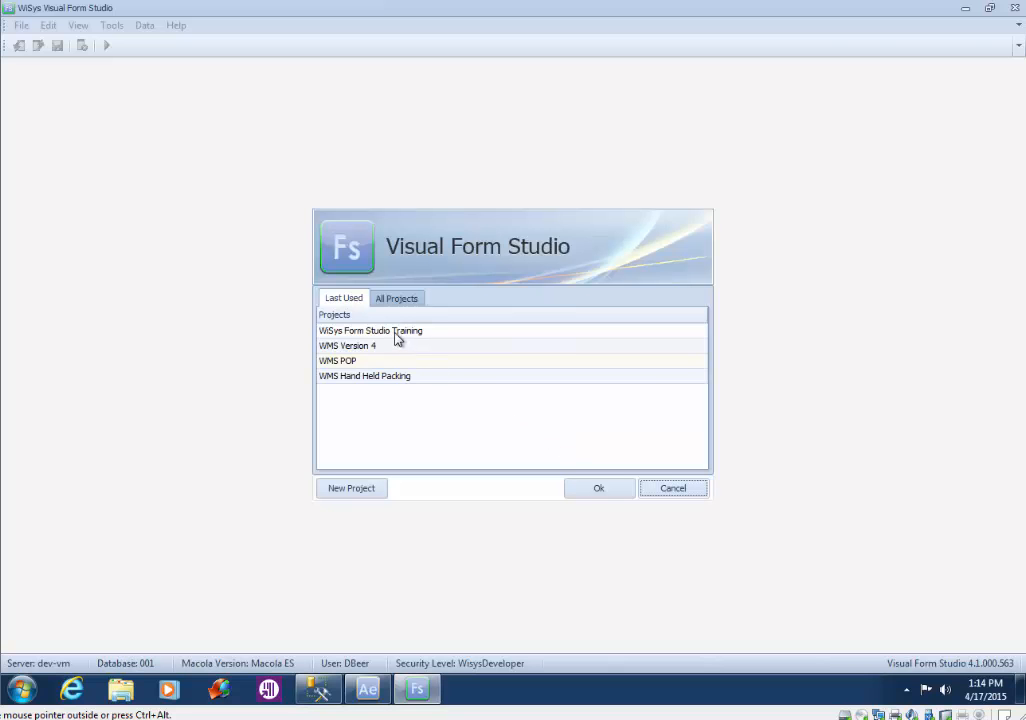
double_click(395, 337)
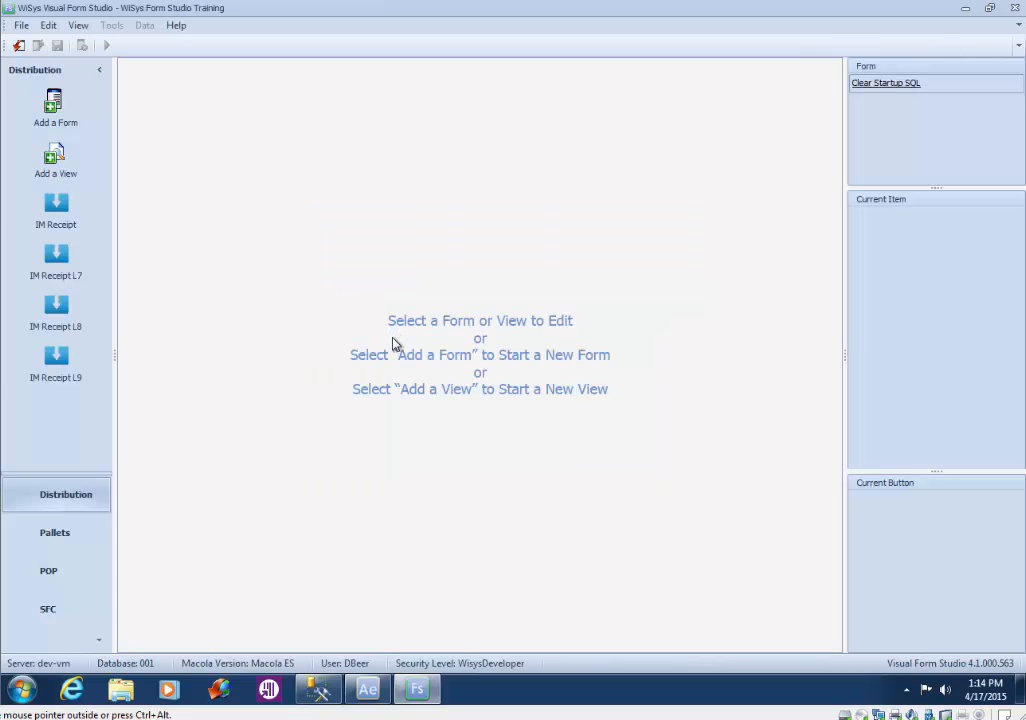
click(68, 375)
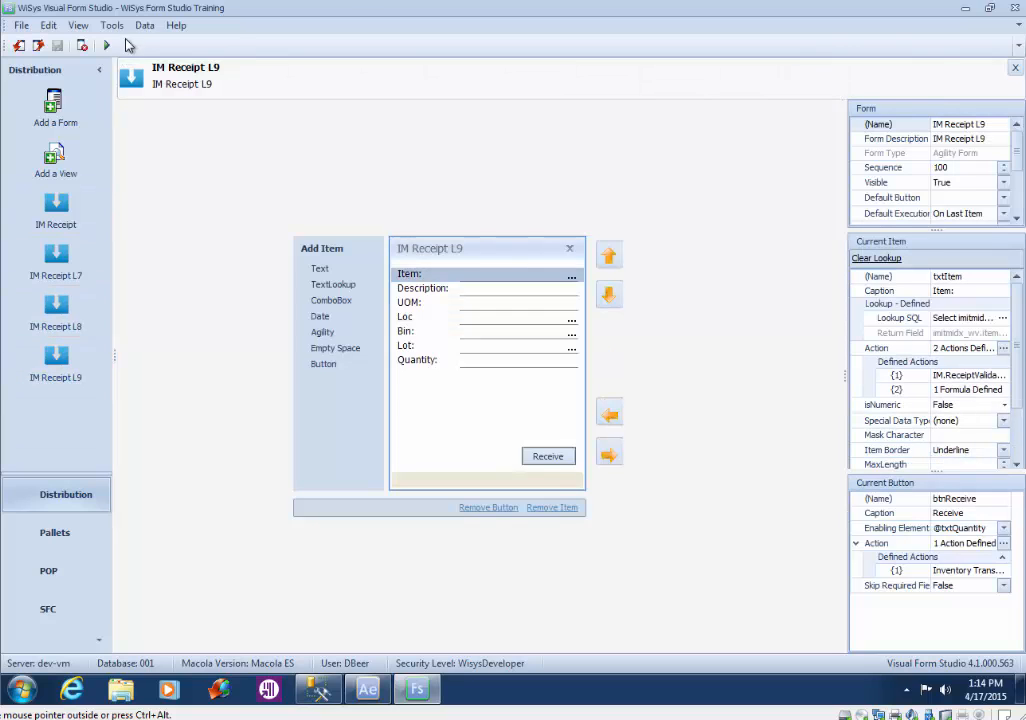
Copy the form with name and description IM Receipt L10 and security level Administrator, and open the copy.
click(78, 25)
mouse_move(48, 26)
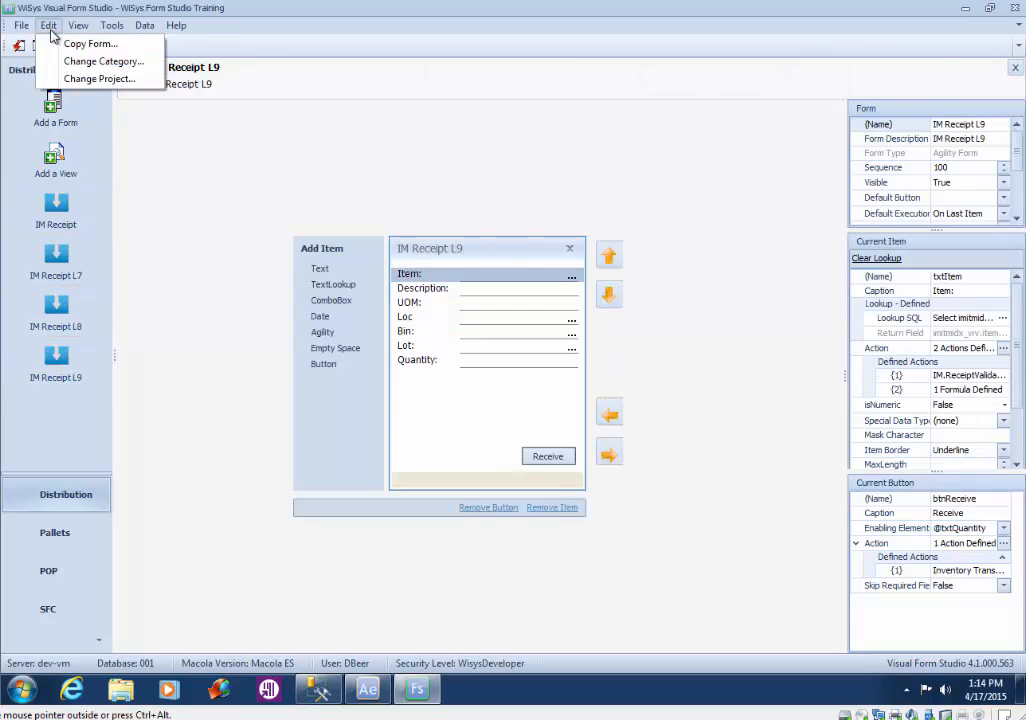
click(68, 43)
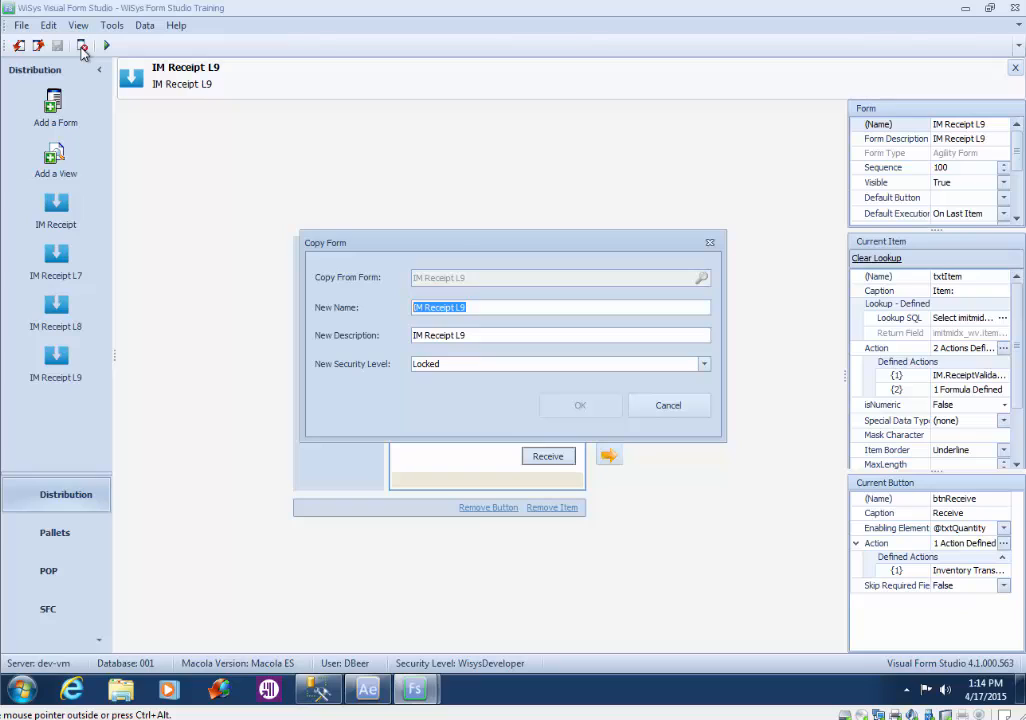
key(End)
click(470, 334)
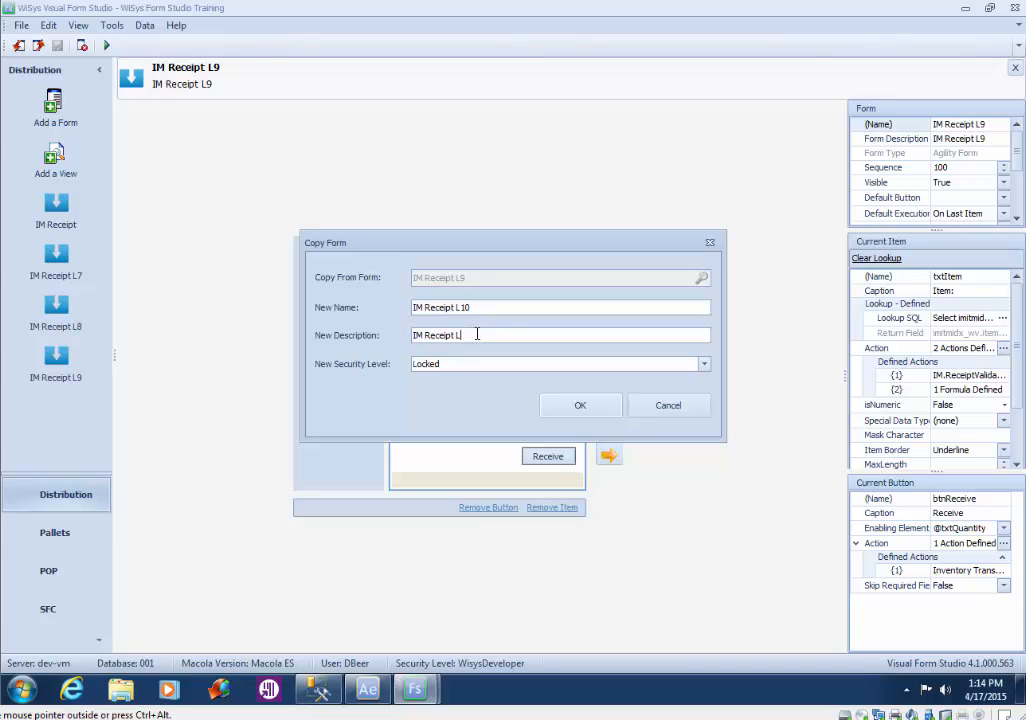
click(706, 365)
click(625, 405)
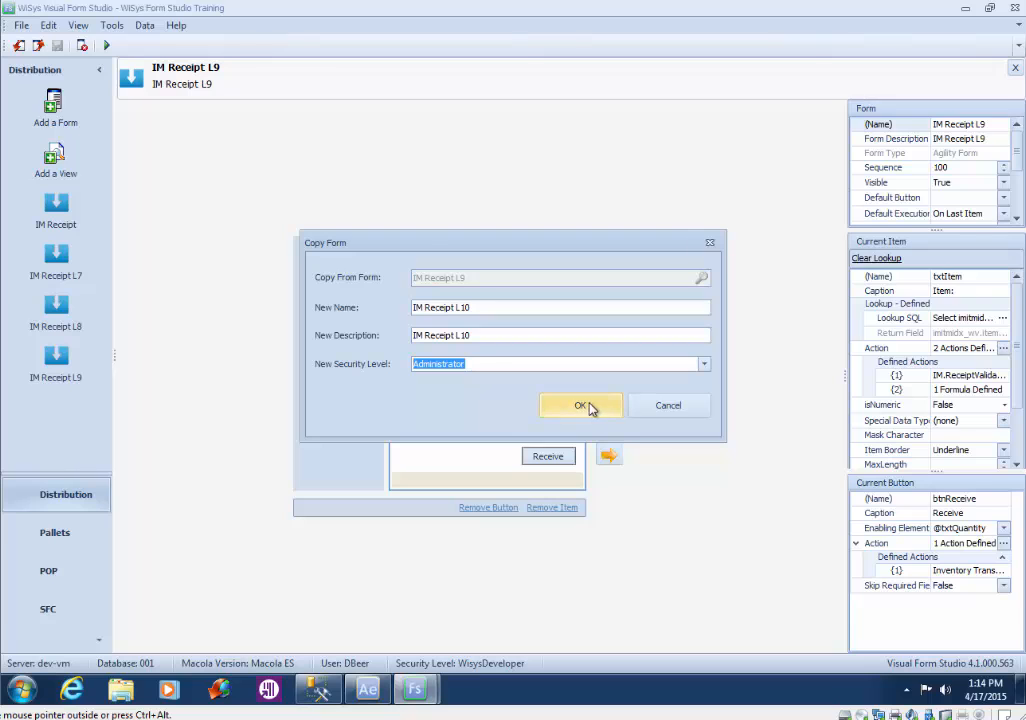
click(582, 405)
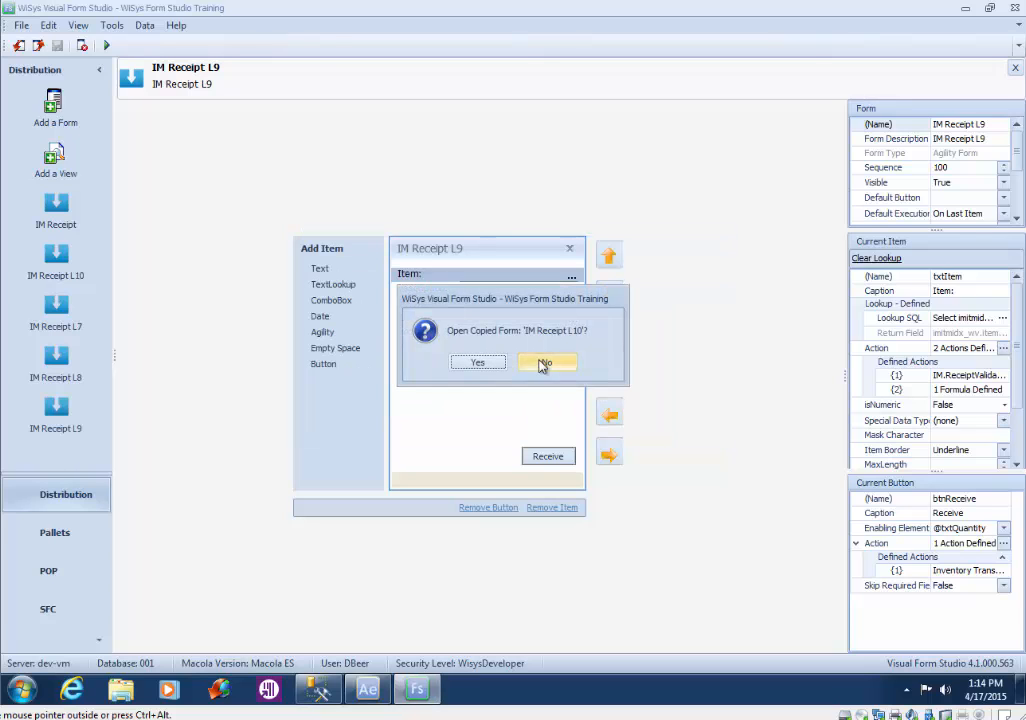
click(477, 362)
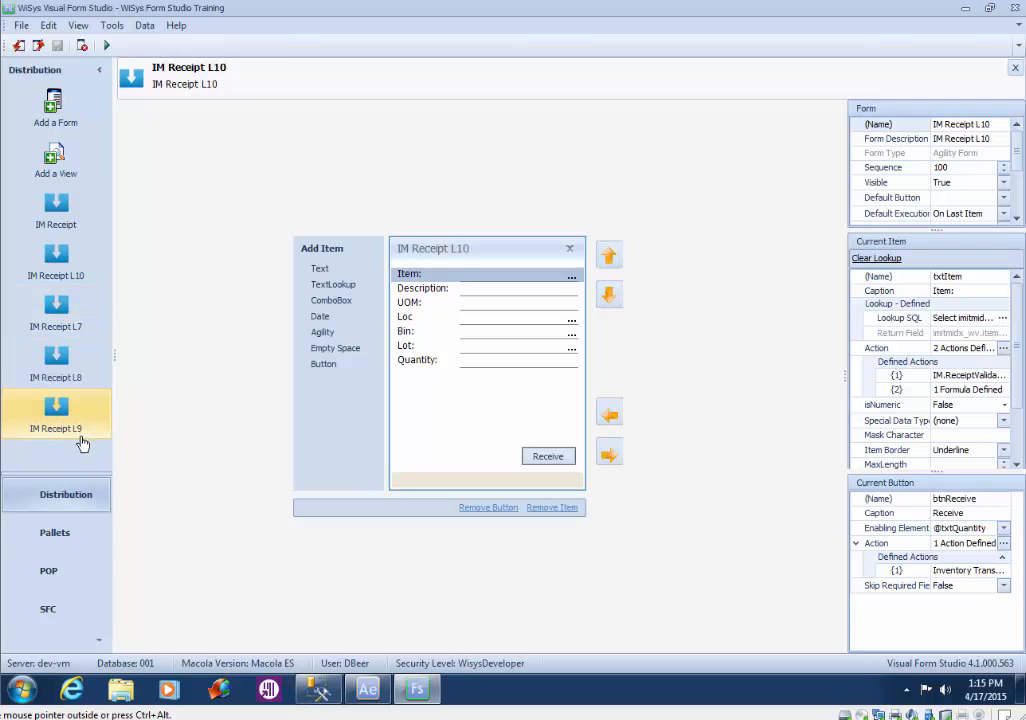
Set the IM Receipt L10 form's sequence to 110 and save the form.
click(962, 167)
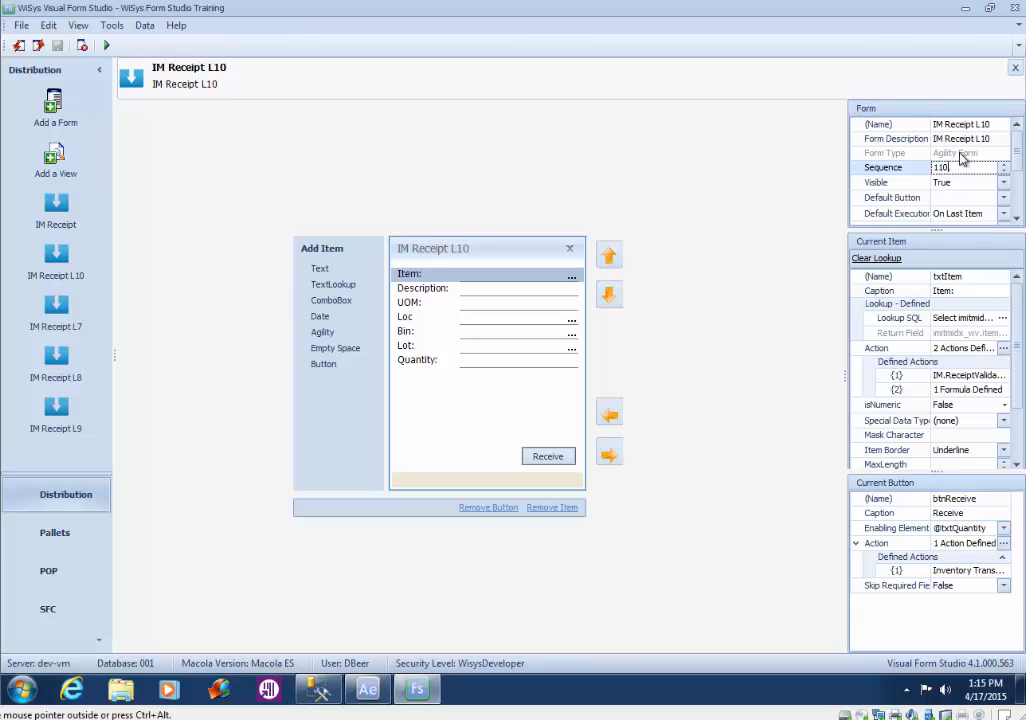
text(.)
click(969, 186)
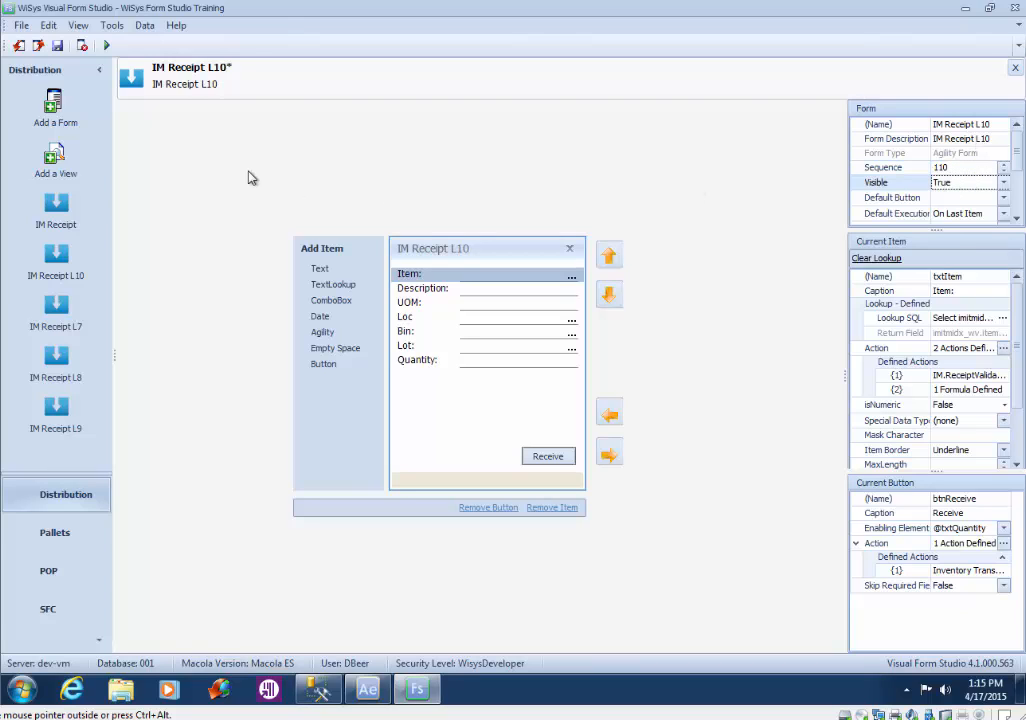
click(56, 46)
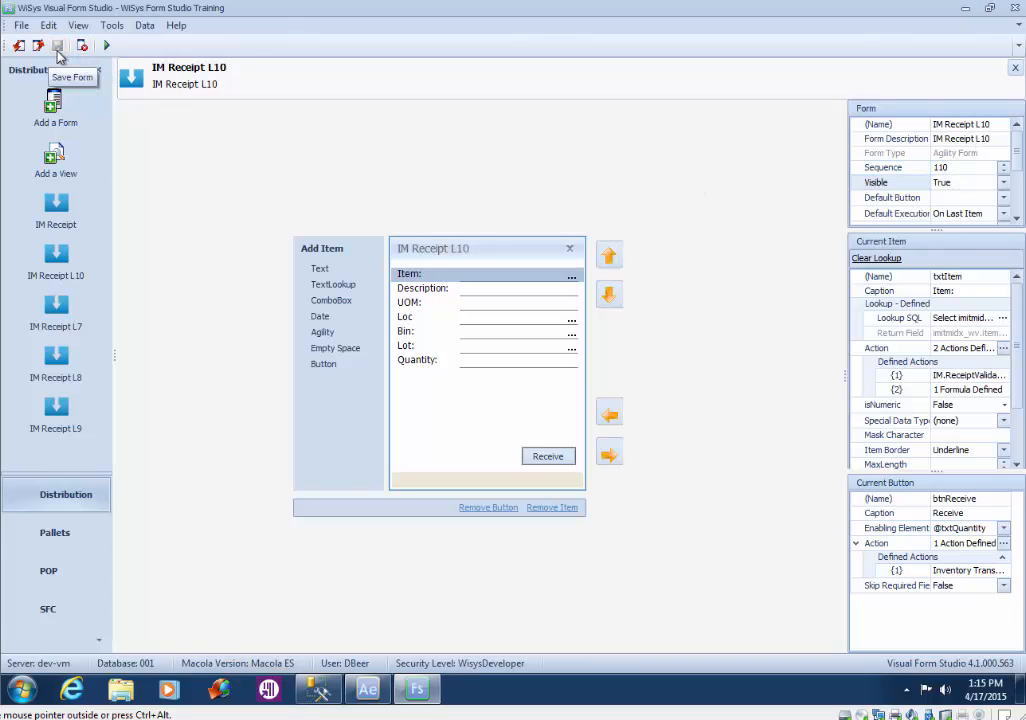
Reopen the WiSys Form Studio Training project to refresh the form order, and open the IM Receipt L10 form.
click(21, 26)
click(60, 79)
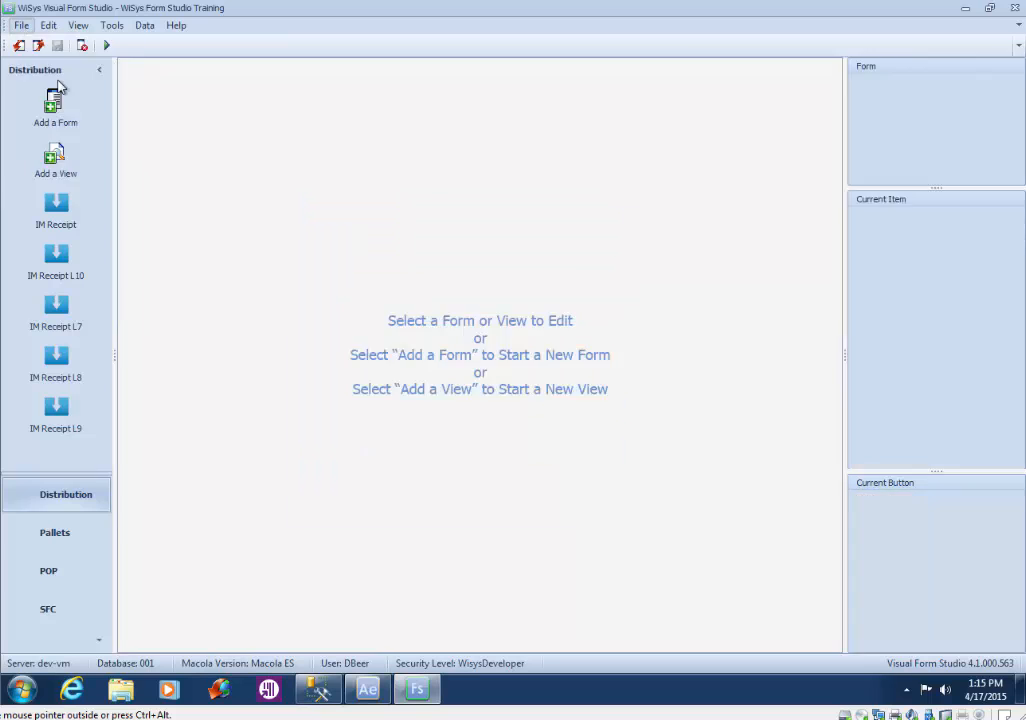
double_click(381, 332)
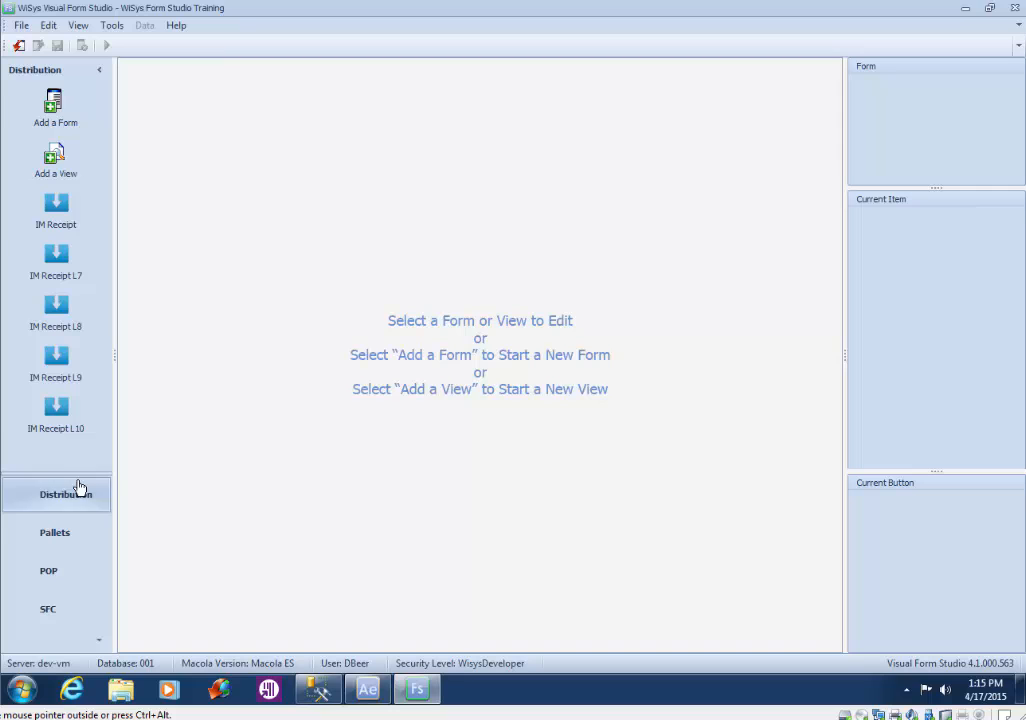
click(63, 425)
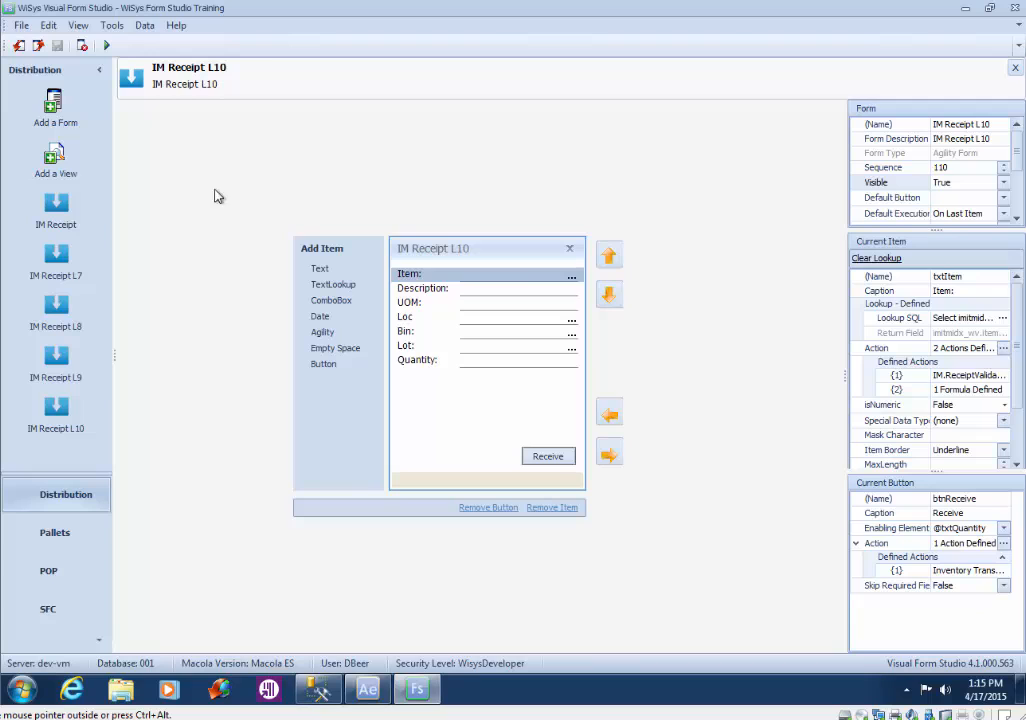
Open the advanced SQL editor for the Bin item's lookup definition.
click(520, 337)
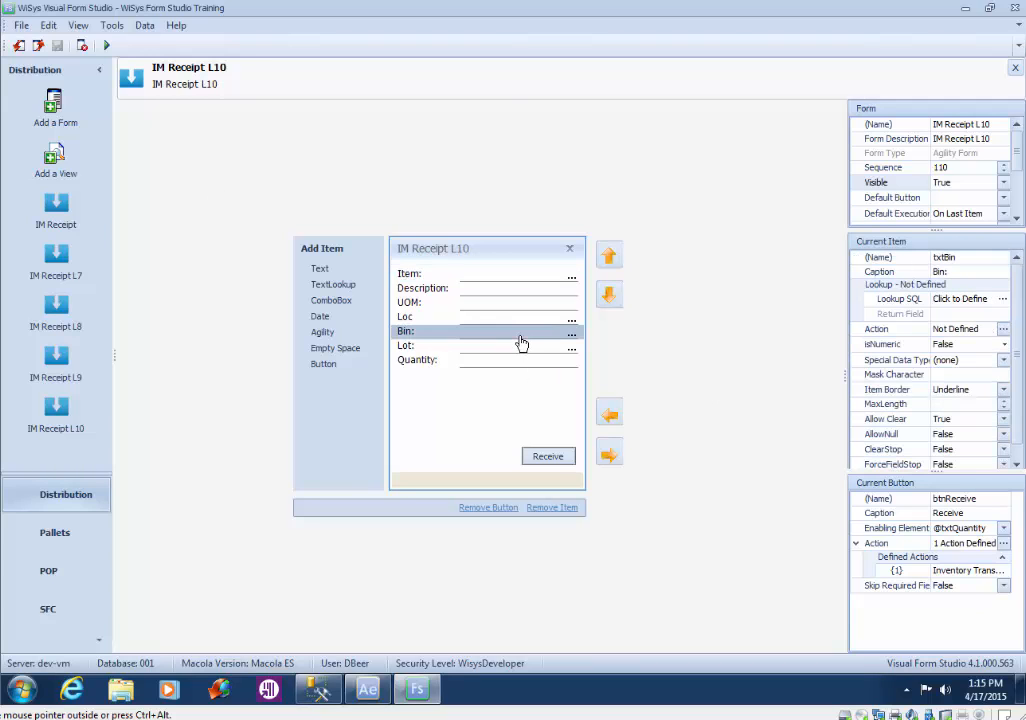
click(1001, 299)
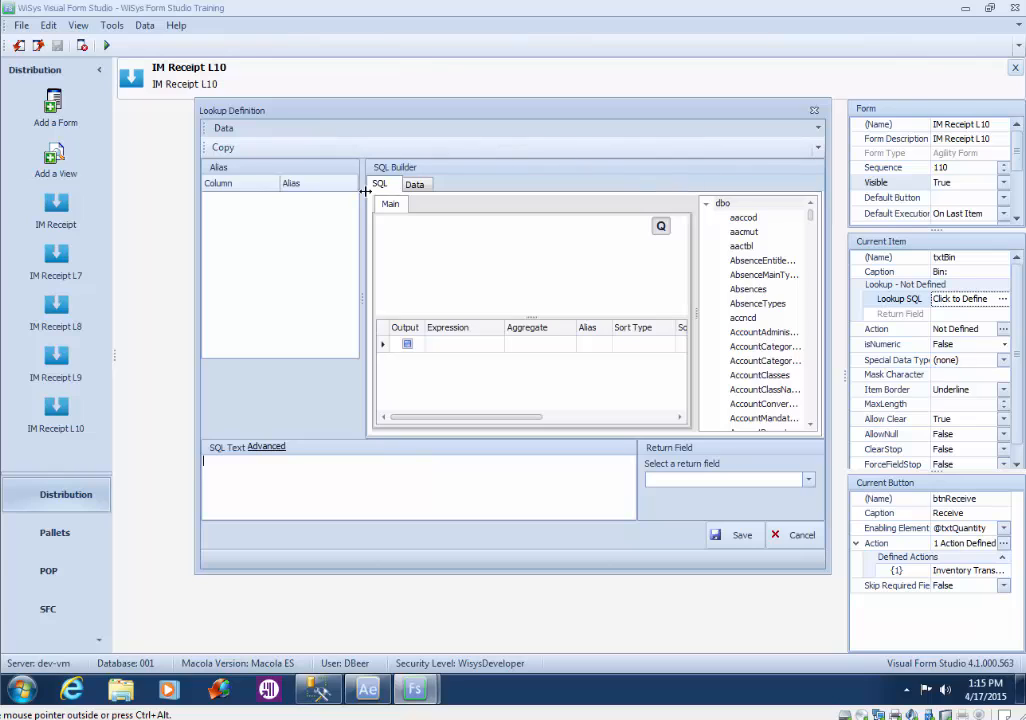
click(267, 450)
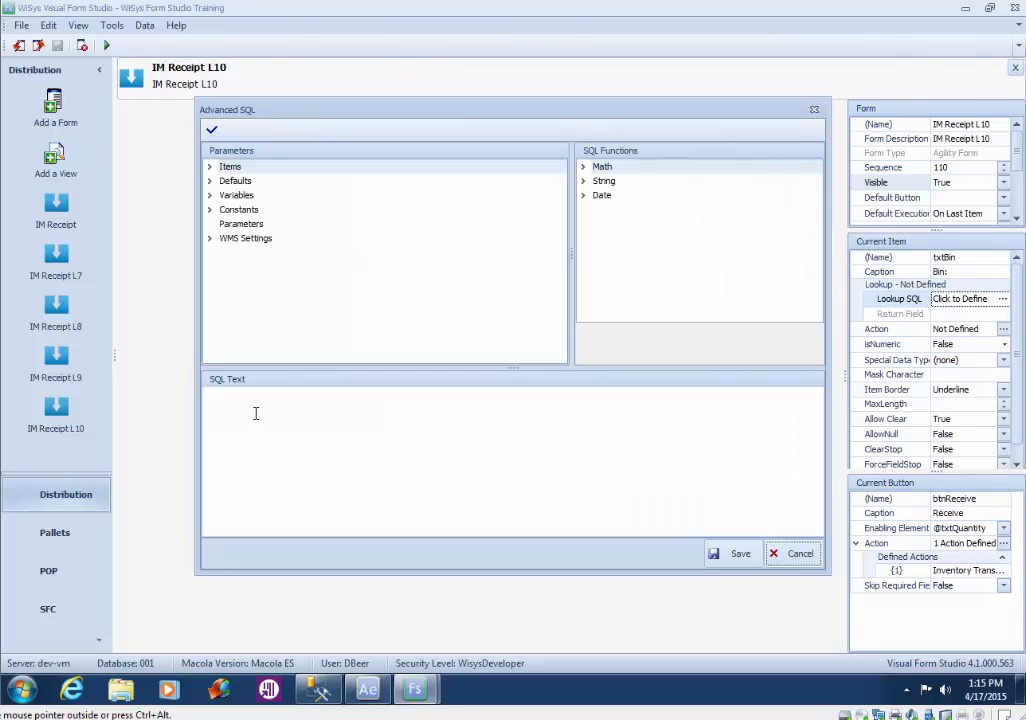
Switch to SQL Server Management Studio, copy the bin lookup query, and minimize the window to return to Form Studio.
click(318, 689)
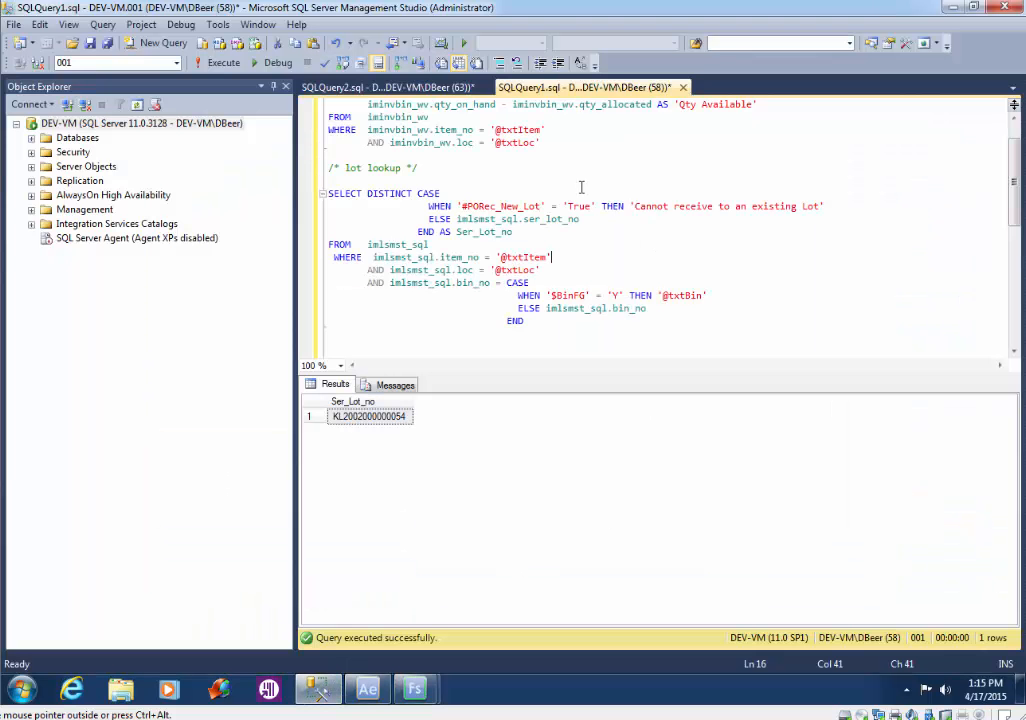
scroll(590, 168, up, 1)
drag(565, 181, 329, 130)
right_click(333, 130)
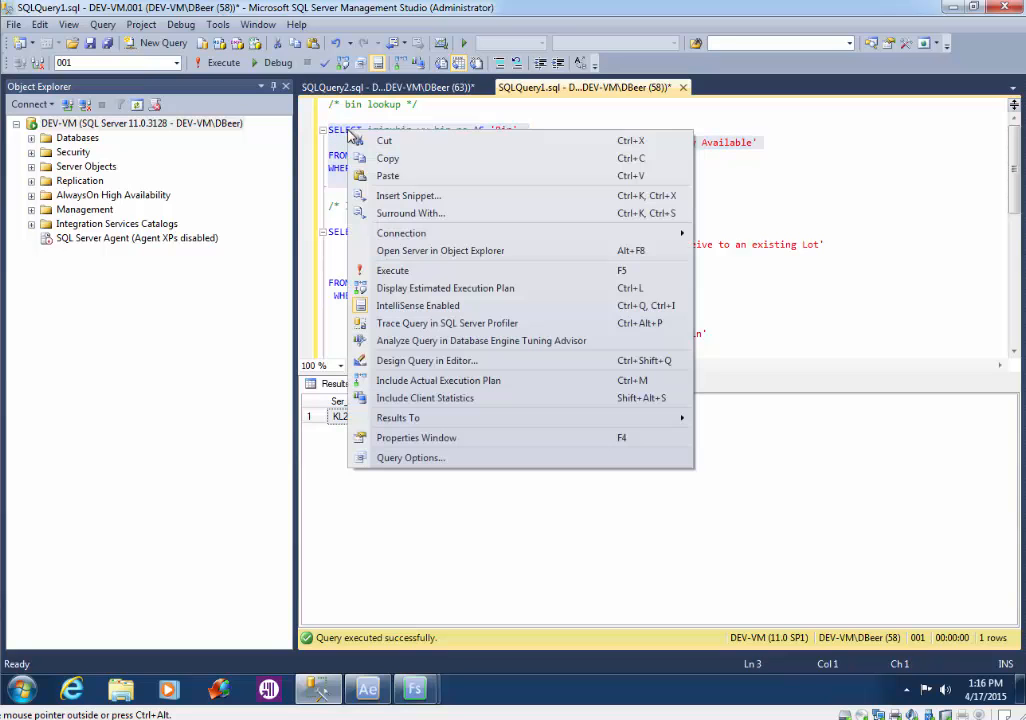
click(405, 160)
click(950, 7)
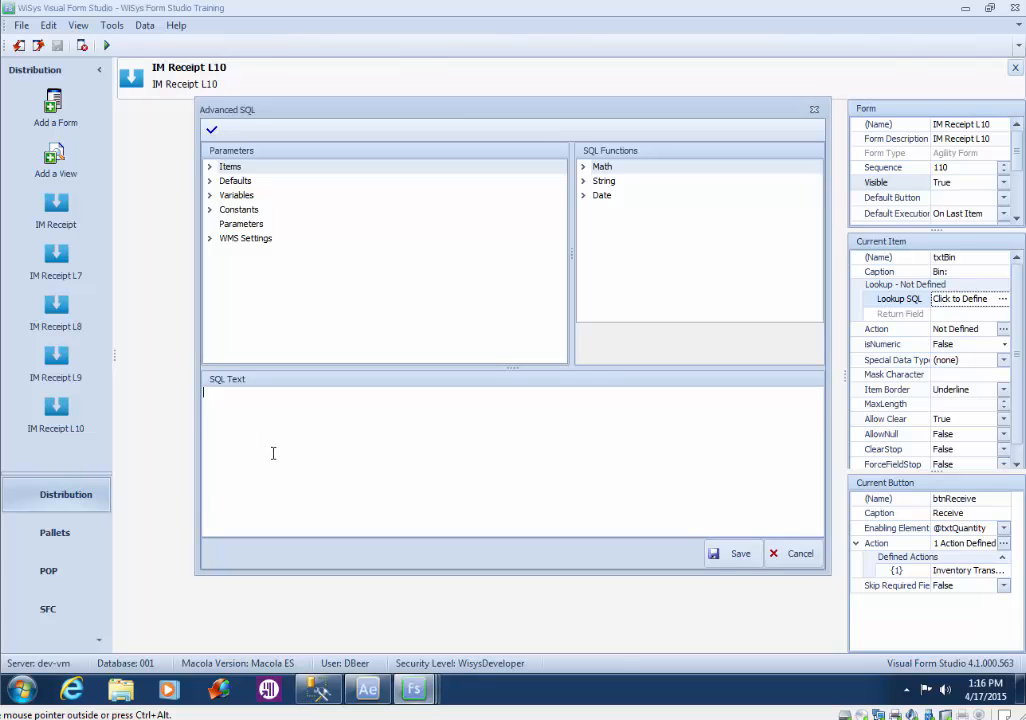
Paste the copied query as the Bin lookup SQL, set the return field to iminvbin_wv.bin_no, and save the lookup.
key(ctrl+v)
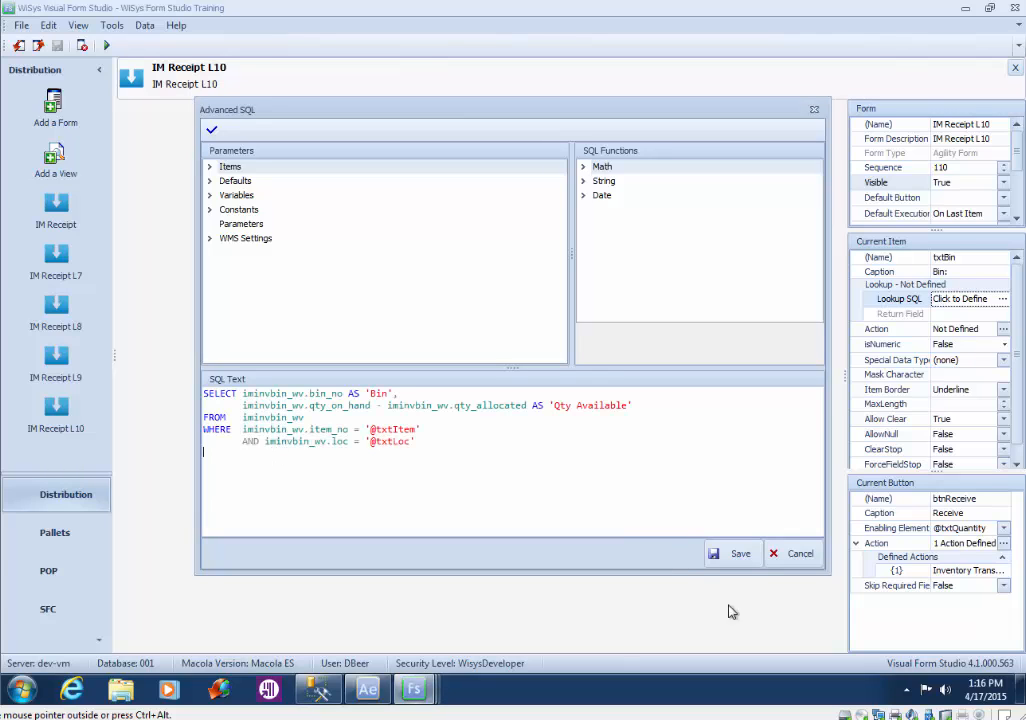
click(738, 554)
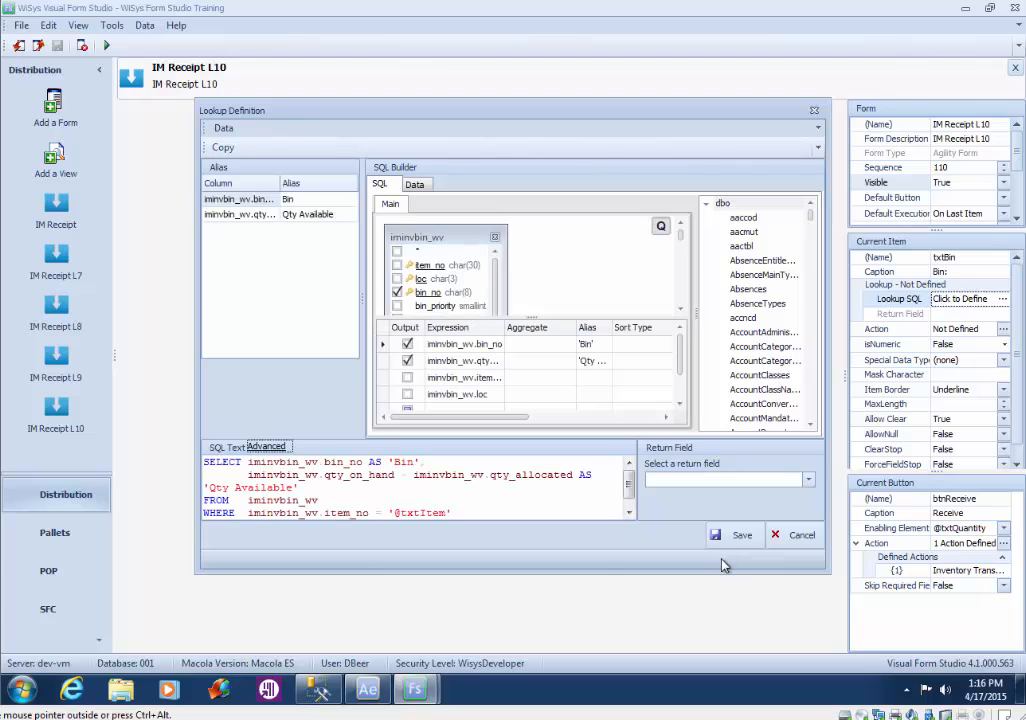
click(806, 480)
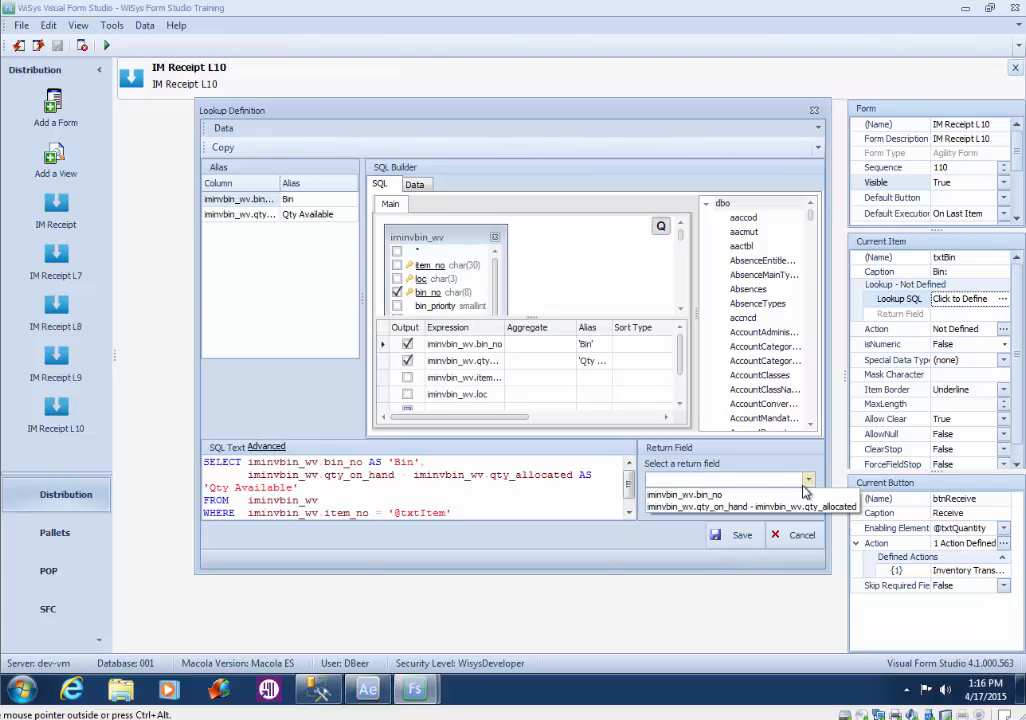
click(763, 497)
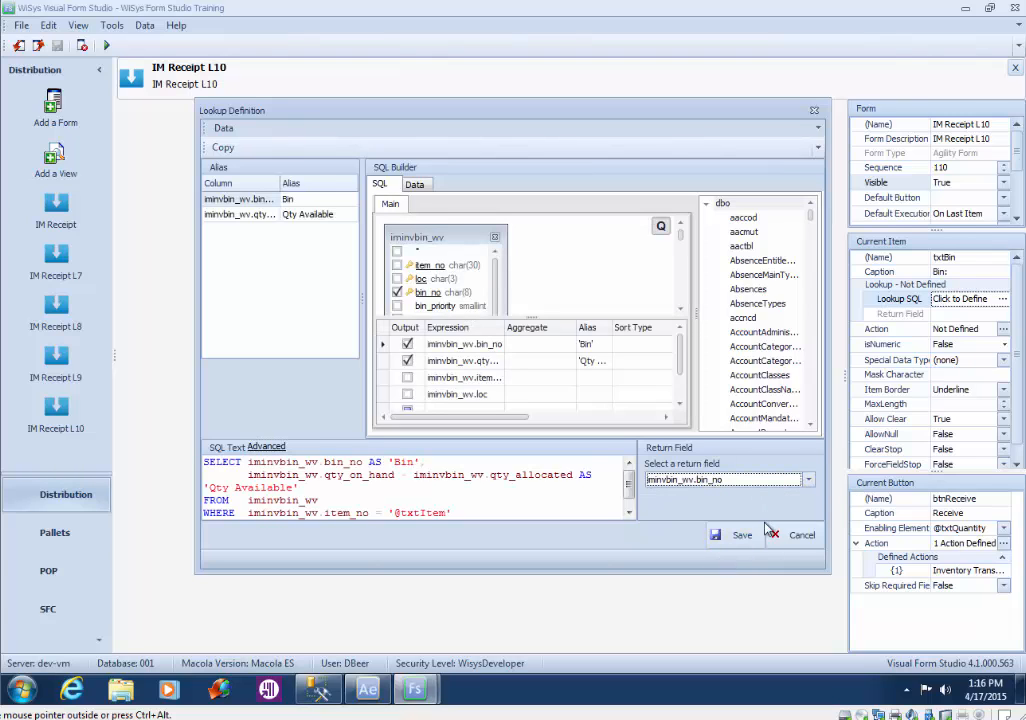
click(740, 535)
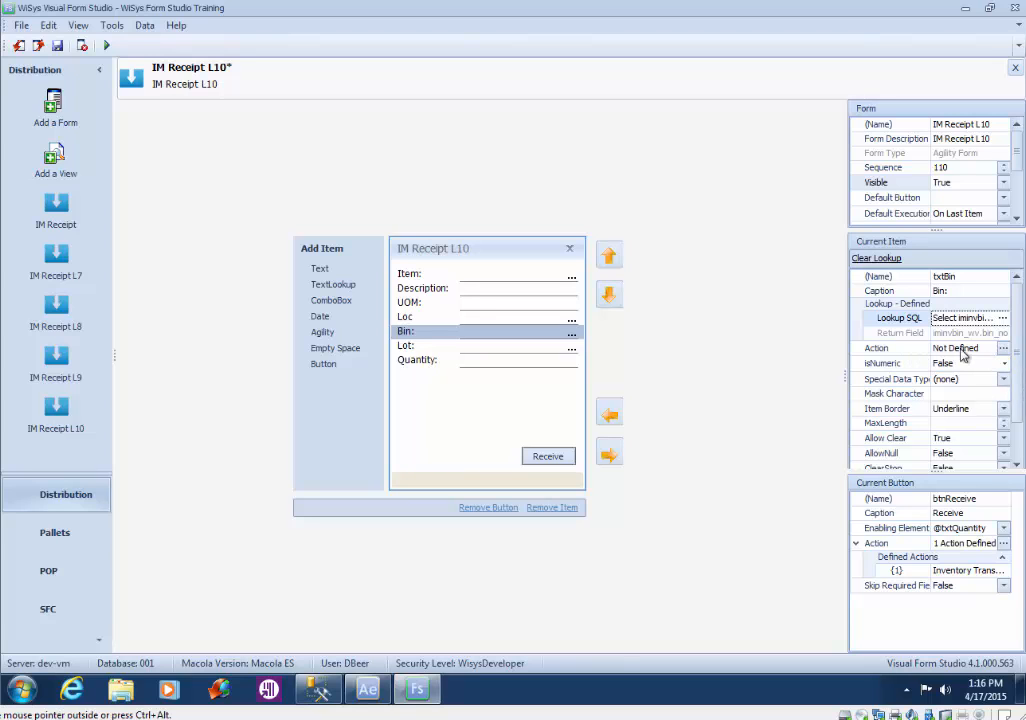
Add a validation transaction action to the Bin item using the IM category's ReceiptValidateBinNo method.
click(1003, 348)
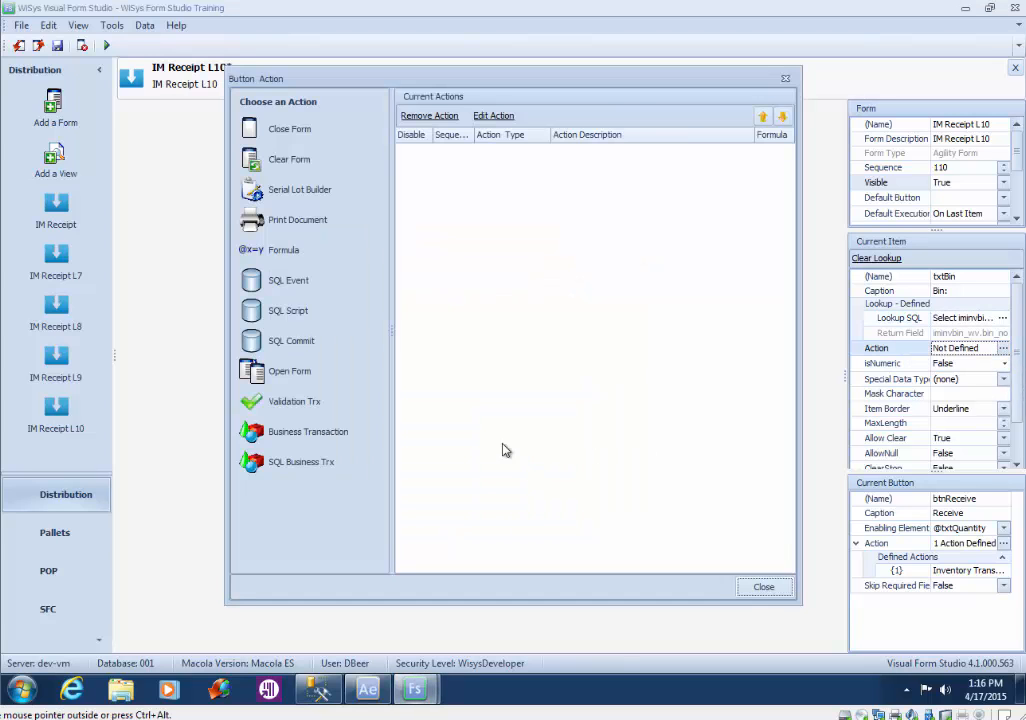
click(304, 404)
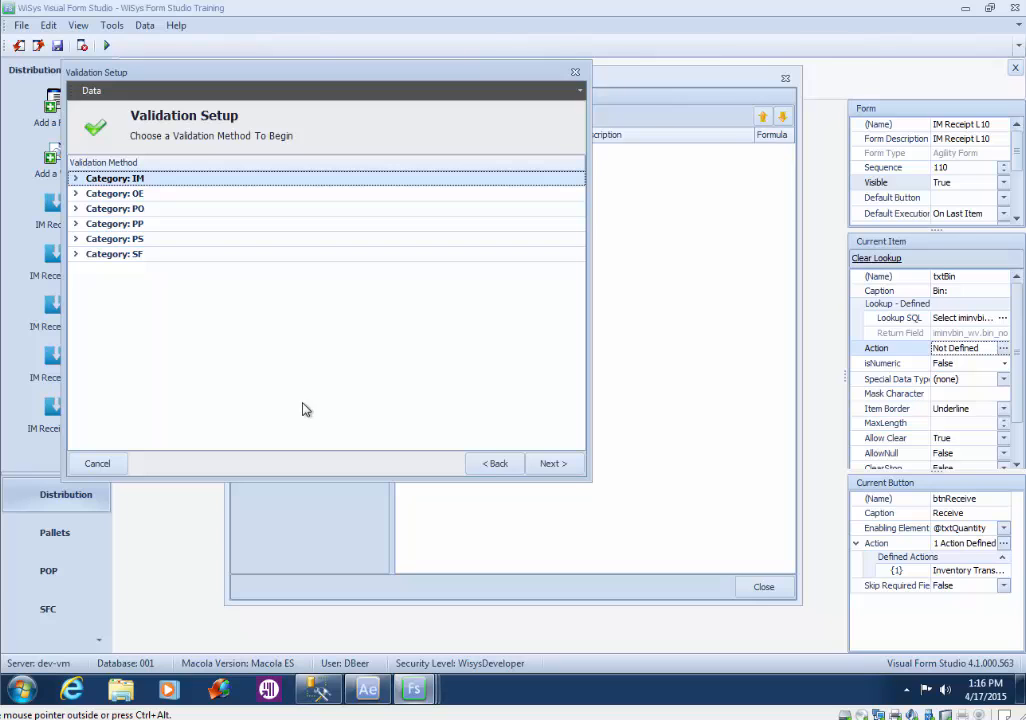
click(77, 180)
scroll(581, 320, down, 2)
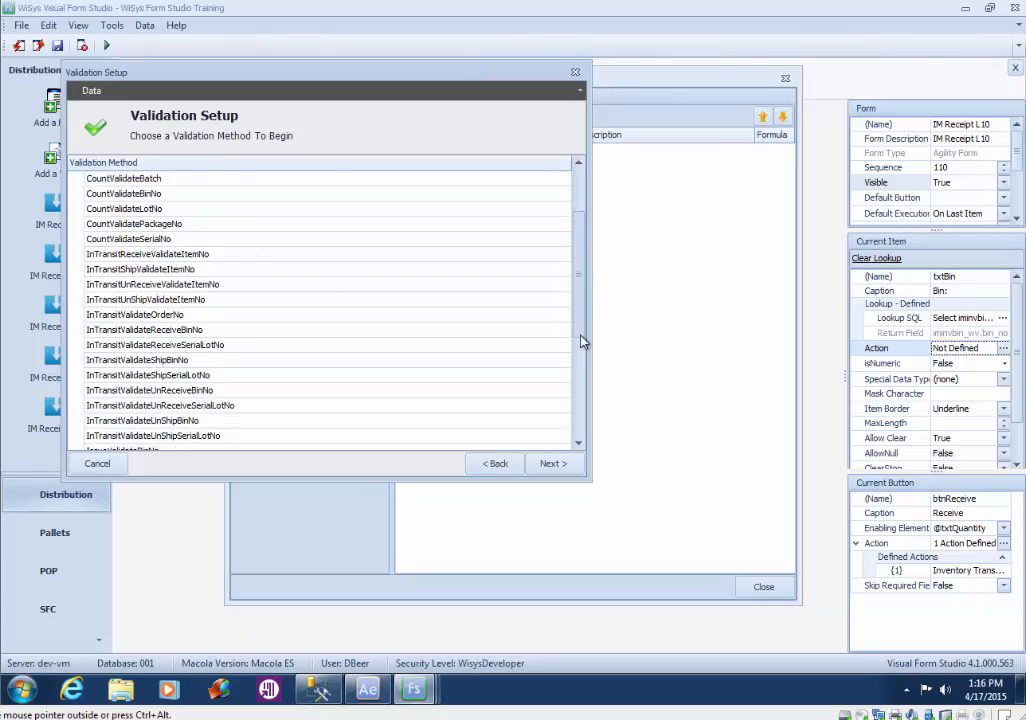
scroll(583, 341, down, 4)
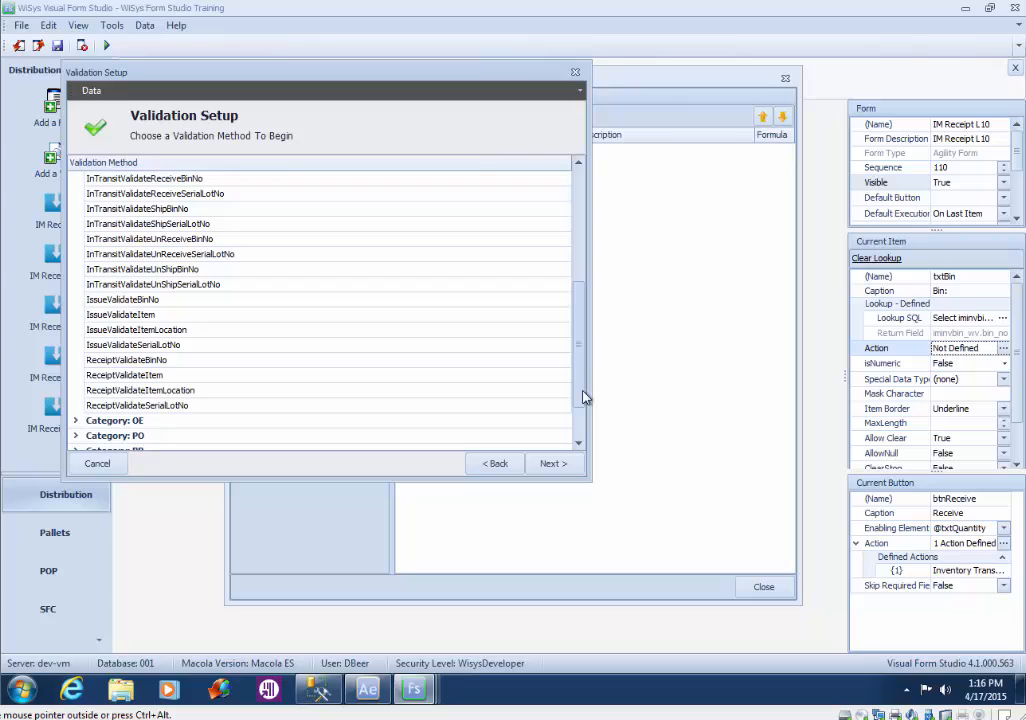
click(135, 362)
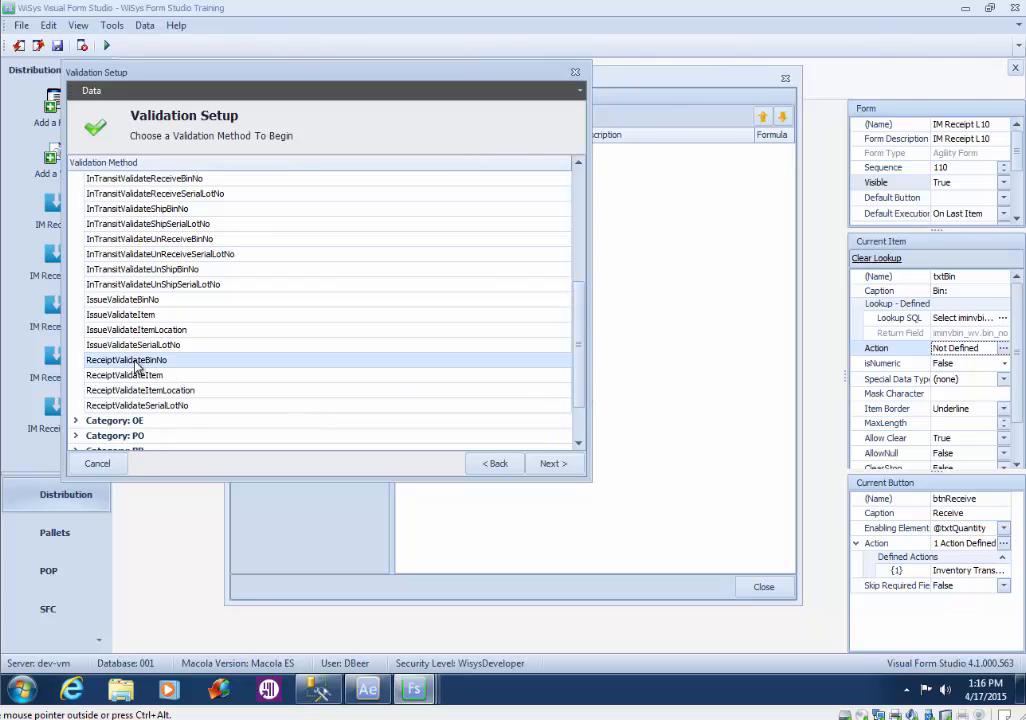
click(556, 464)
click(227, 197)
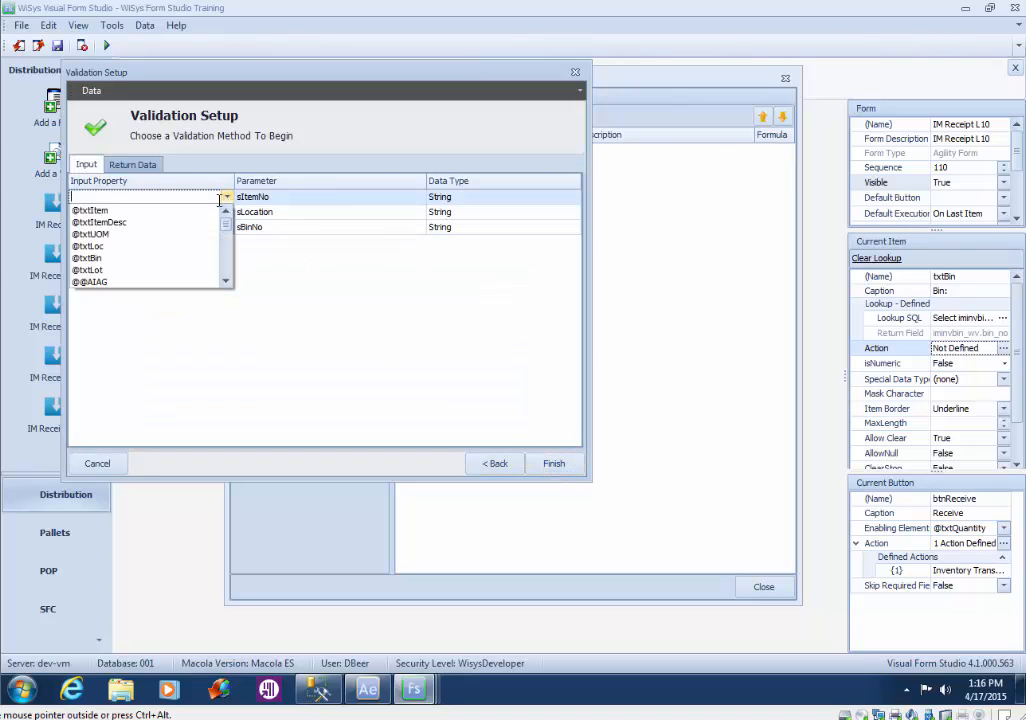
click(222, 204)
click(228, 212)
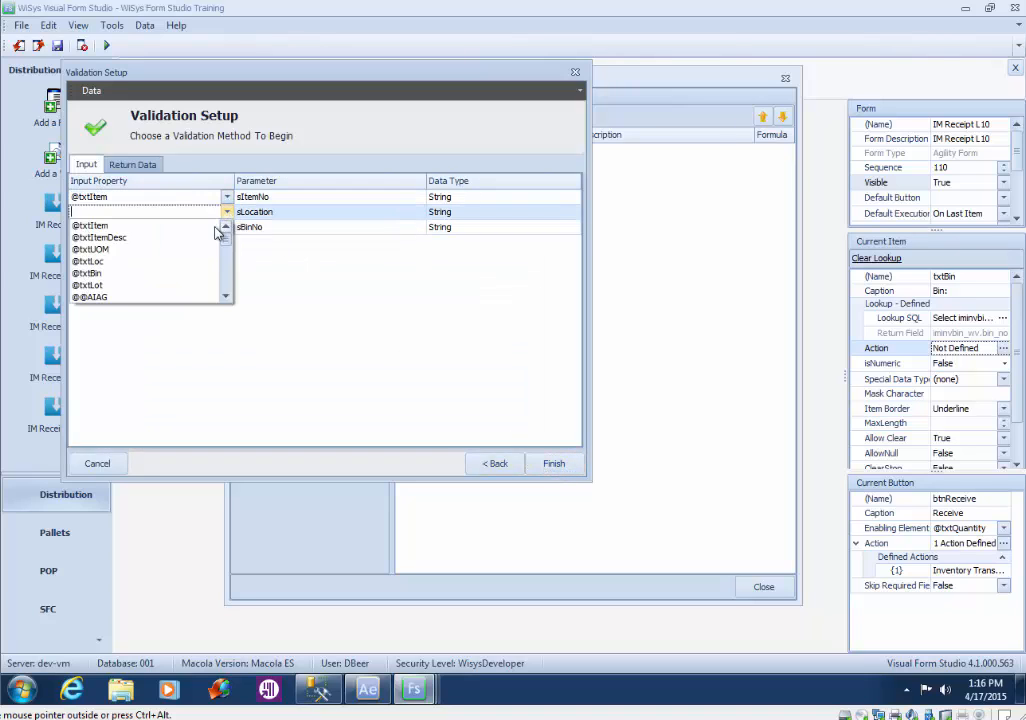
click(200, 264)
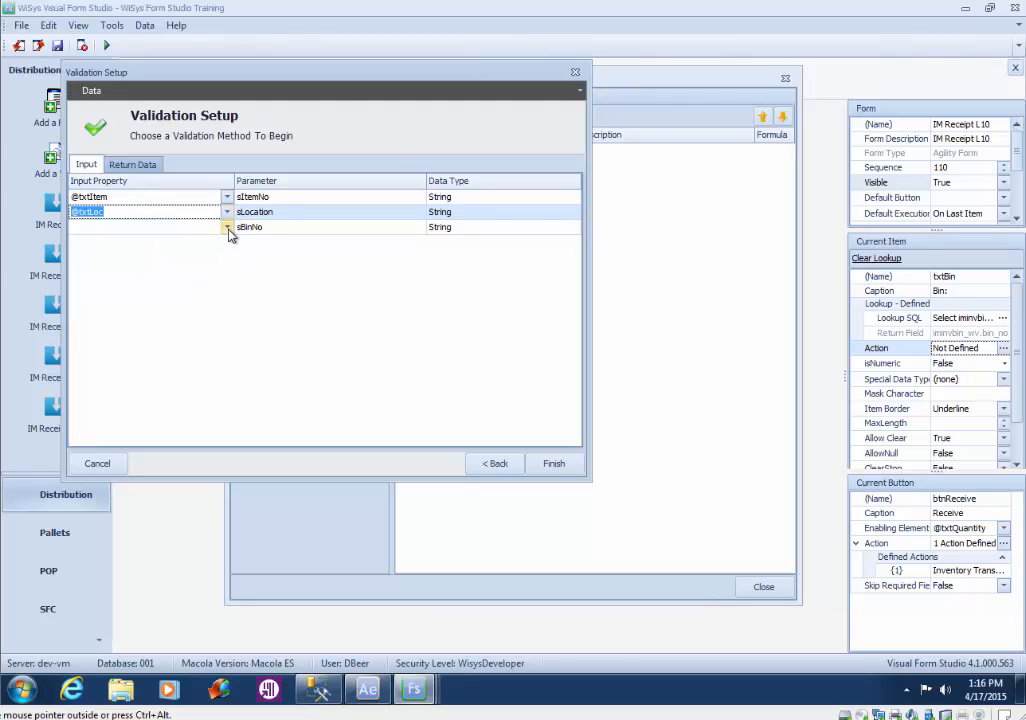
click(228, 227)
click(197, 293)
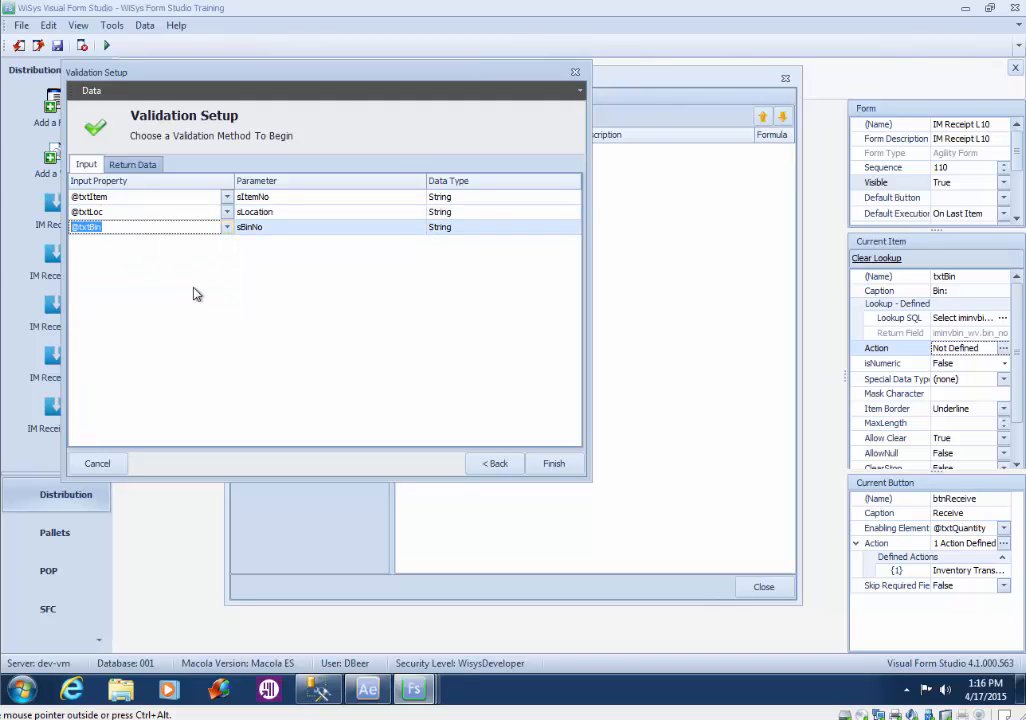
click(146, 167)
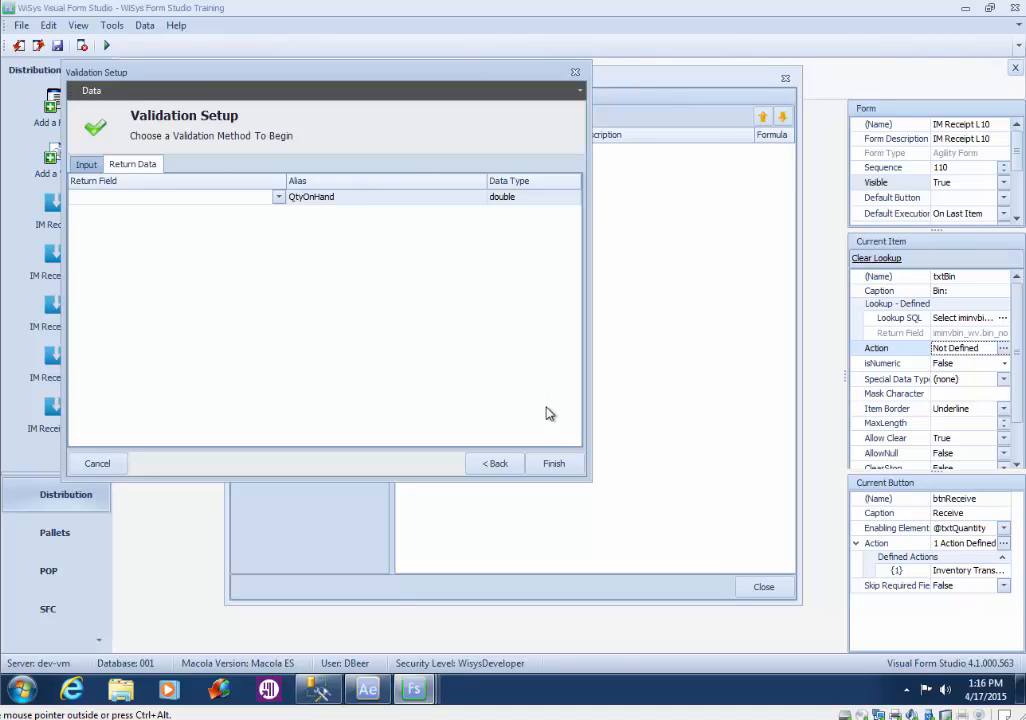
click(555, 465)
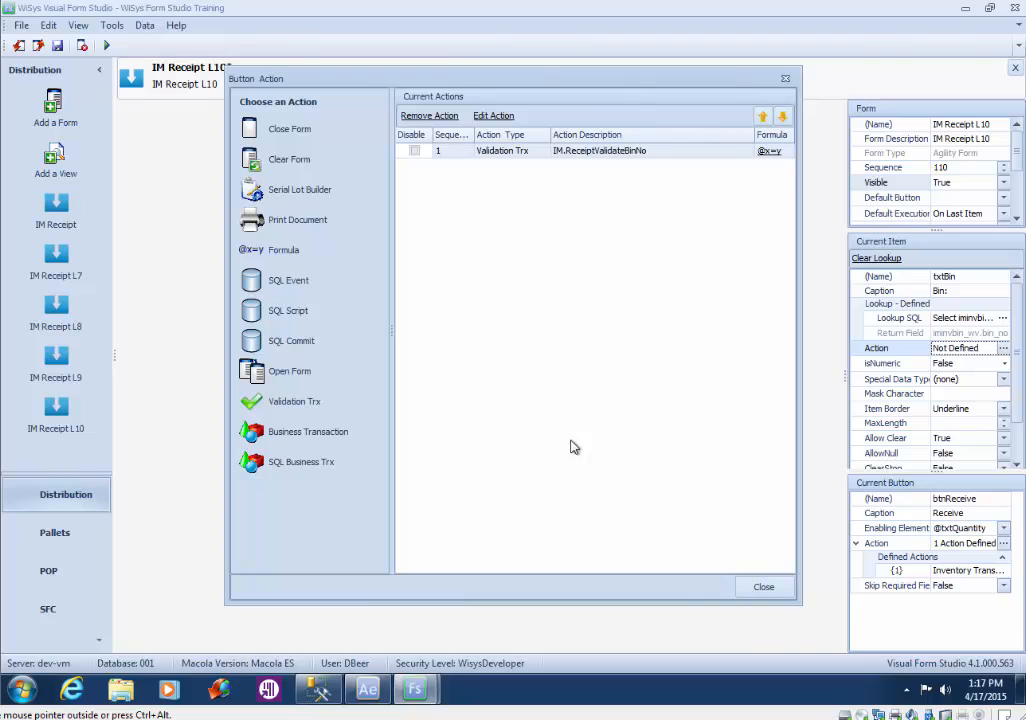
click(766, 590)
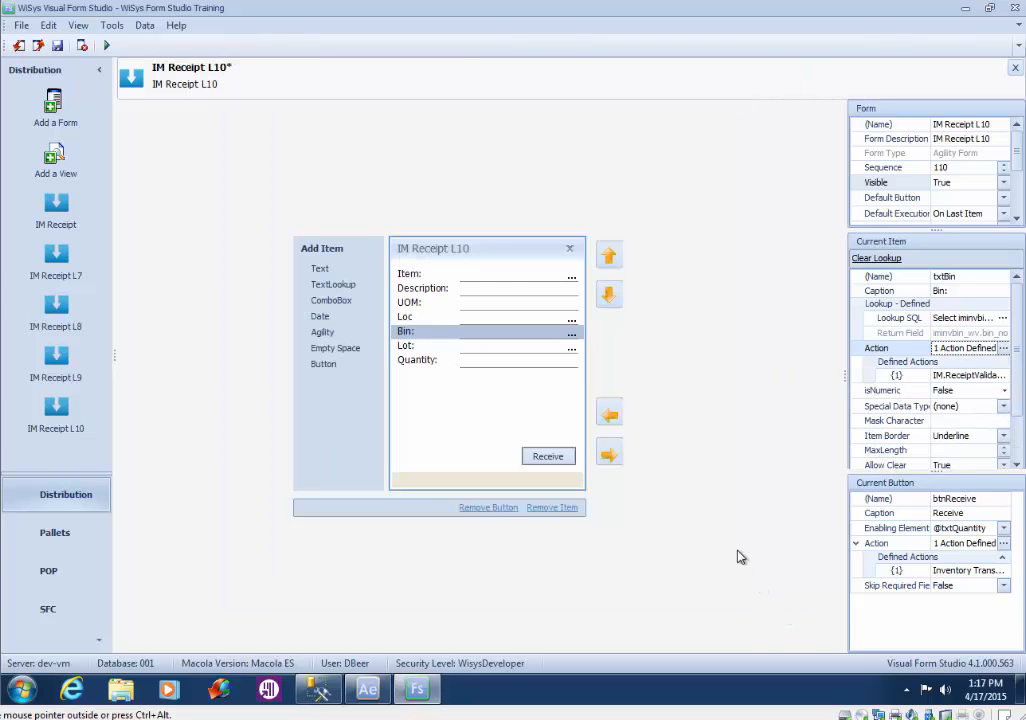
Open the advanced SQL editor for the Lot item's lookup definition.
click(533, 346)
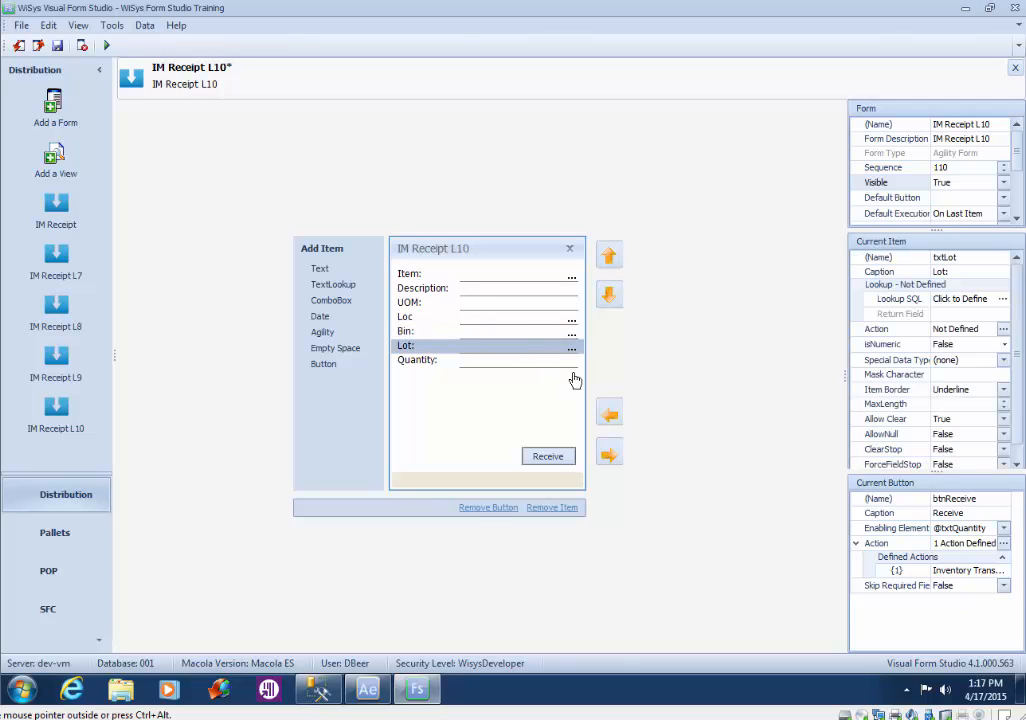
click(1002, 300)
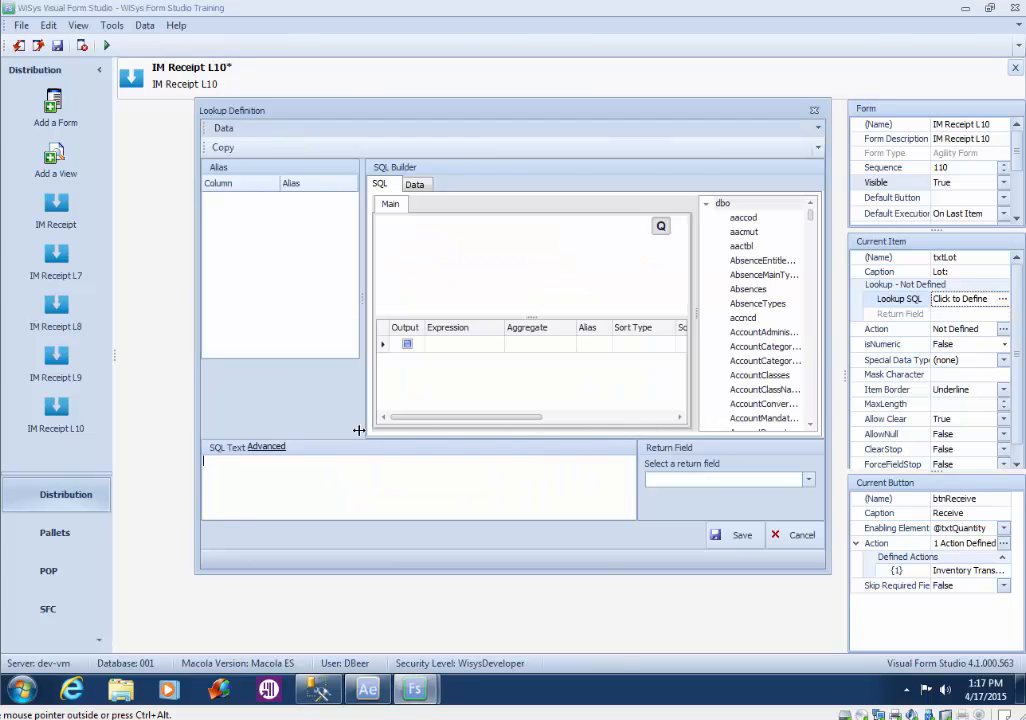
click(268, 447)
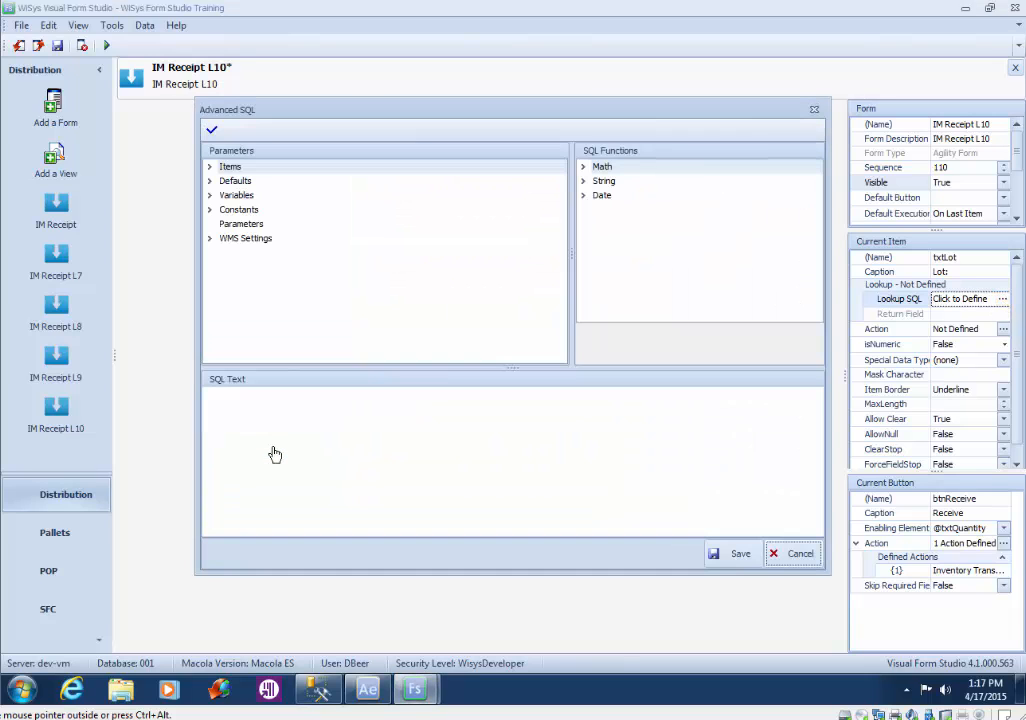
Switch to SQL Server Management Studio, copy the lot lookup query, and minimize the window to return to Form Studio.
click(319, 688)
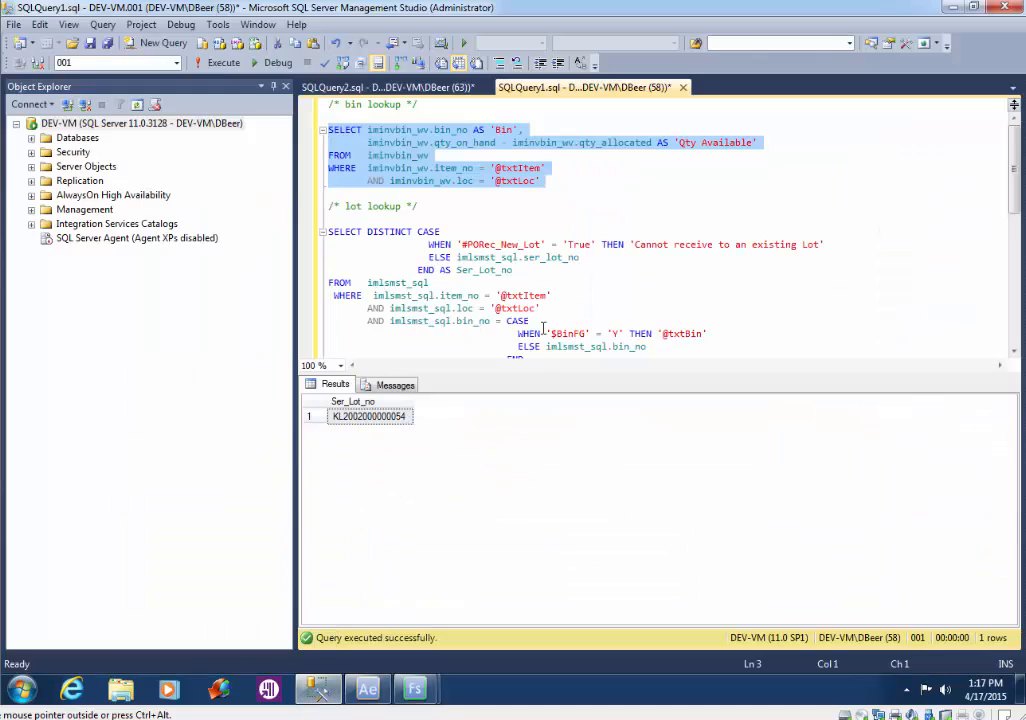
click(739, 330)
scroll(739, 330, down, 1)
click(545, 331)
drag(507, 333, 326, 193)
right_click(365, 200)
click(397, 228)
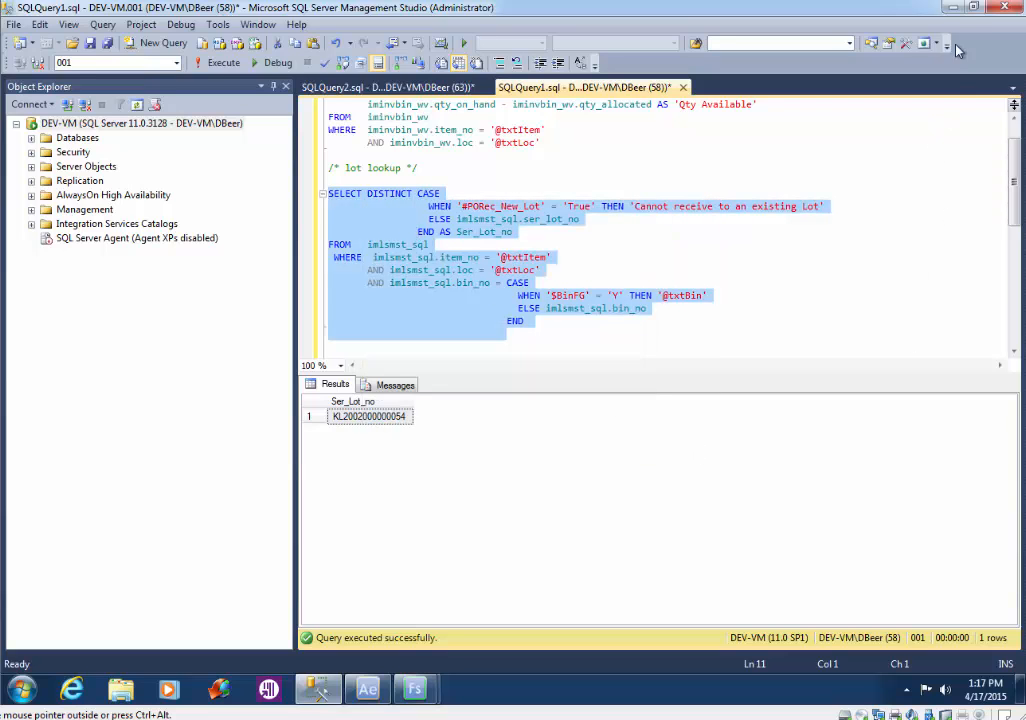
click(953, 7)
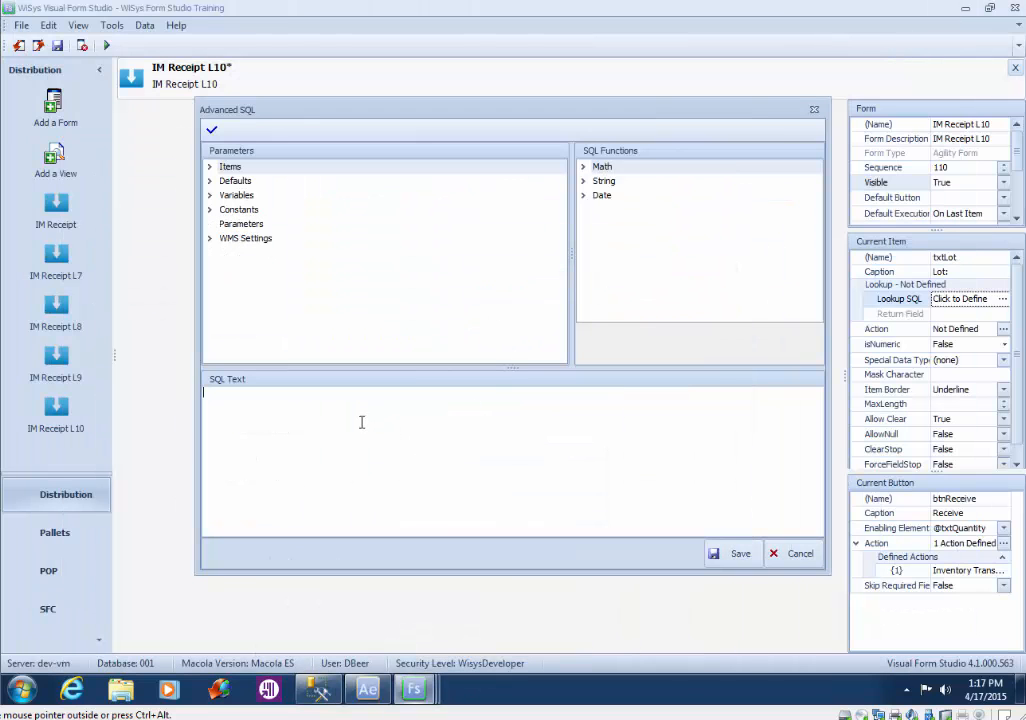
Paste the copied query as the Lot lookup SQL and look up #PORec_New_Lot among the WMS Settings parameters.
key(ctrl+v)
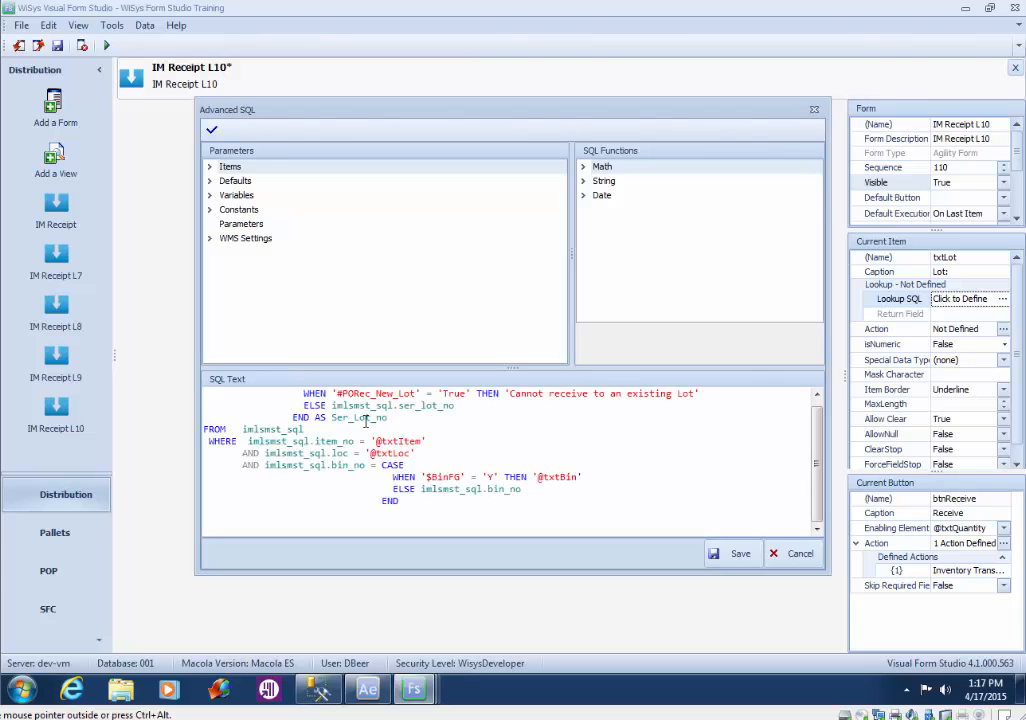
scroll(657, 458, up, 1)
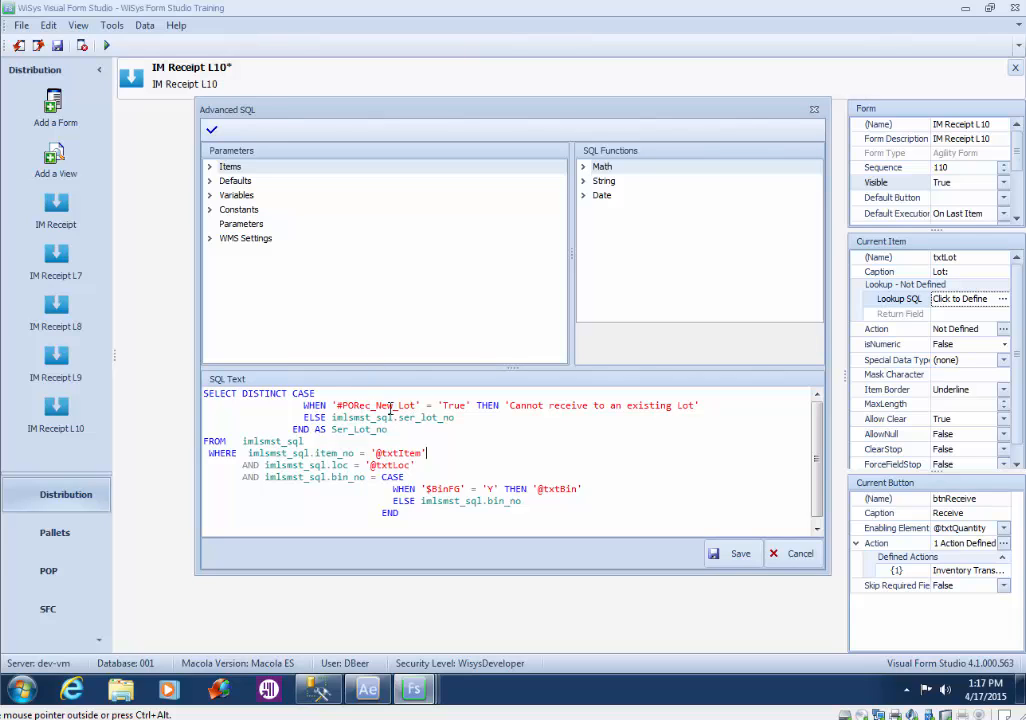
click(210, 239)
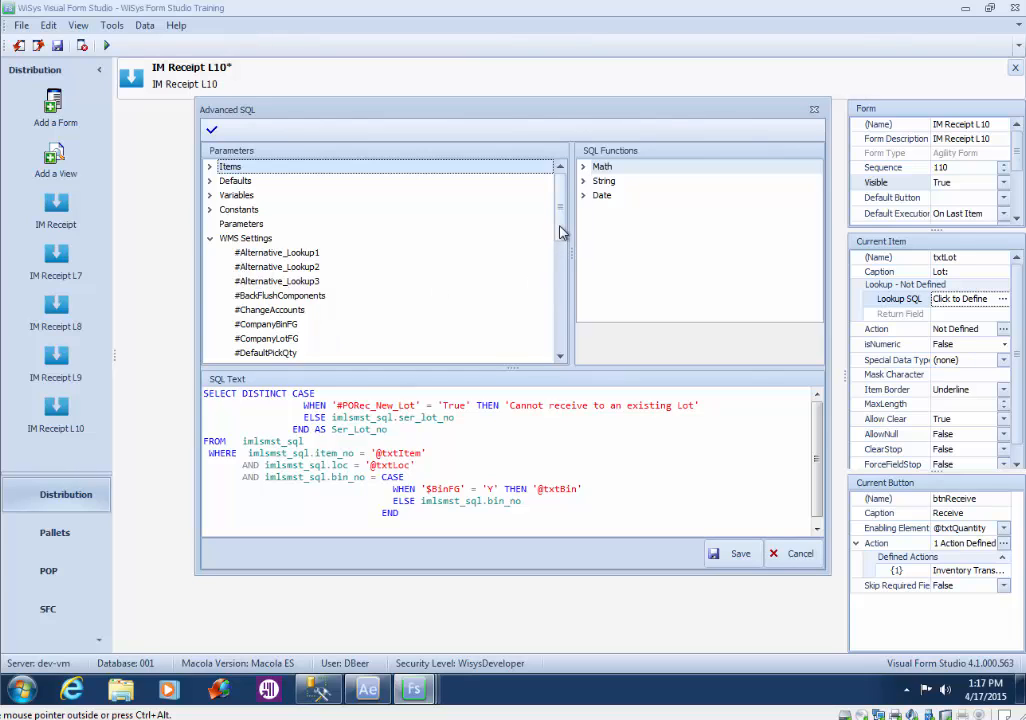
drag(560, 232, 568, 331)
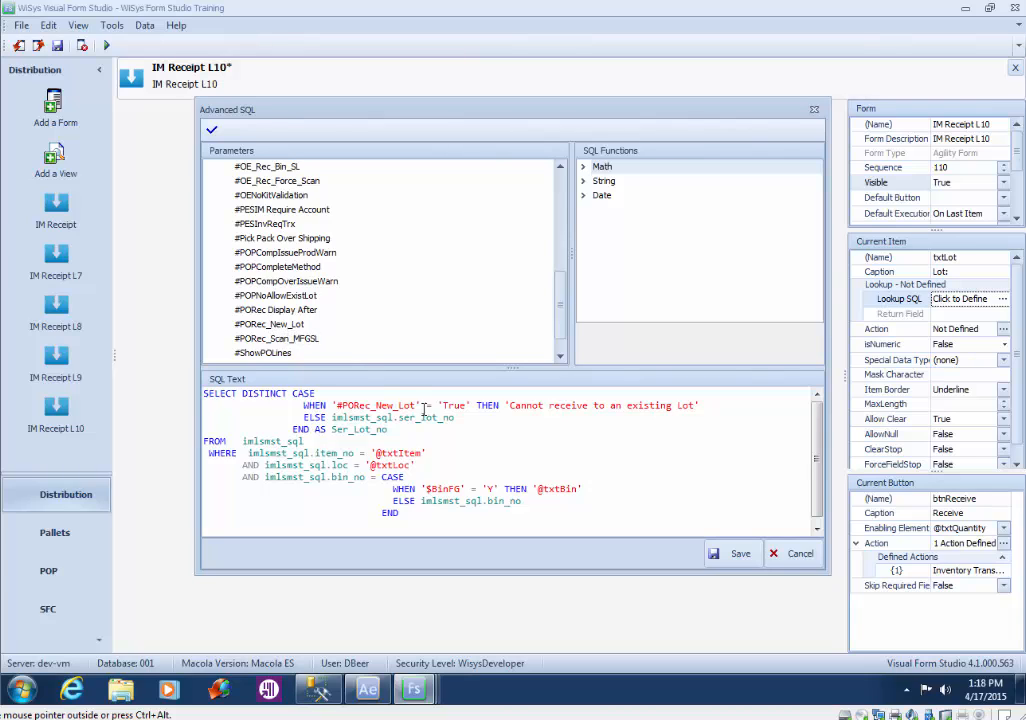
Save the Lot SQL text, set the return field to the Case When '#PORec_New_Lot' expression, and save the lookup.
click(738, 556)
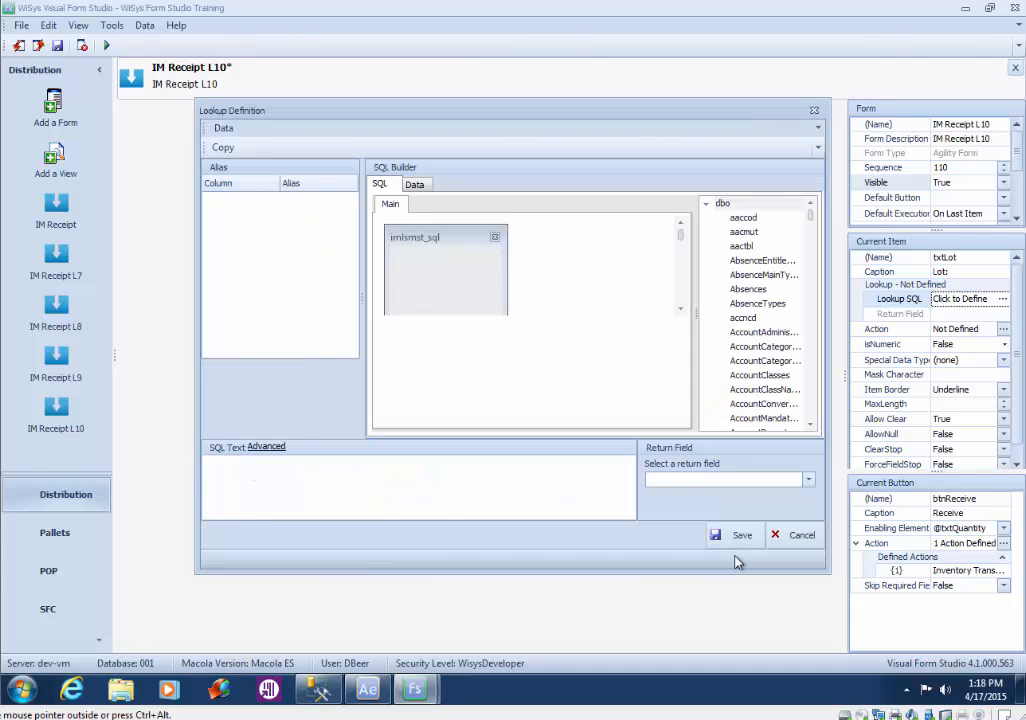
click(806, 484)
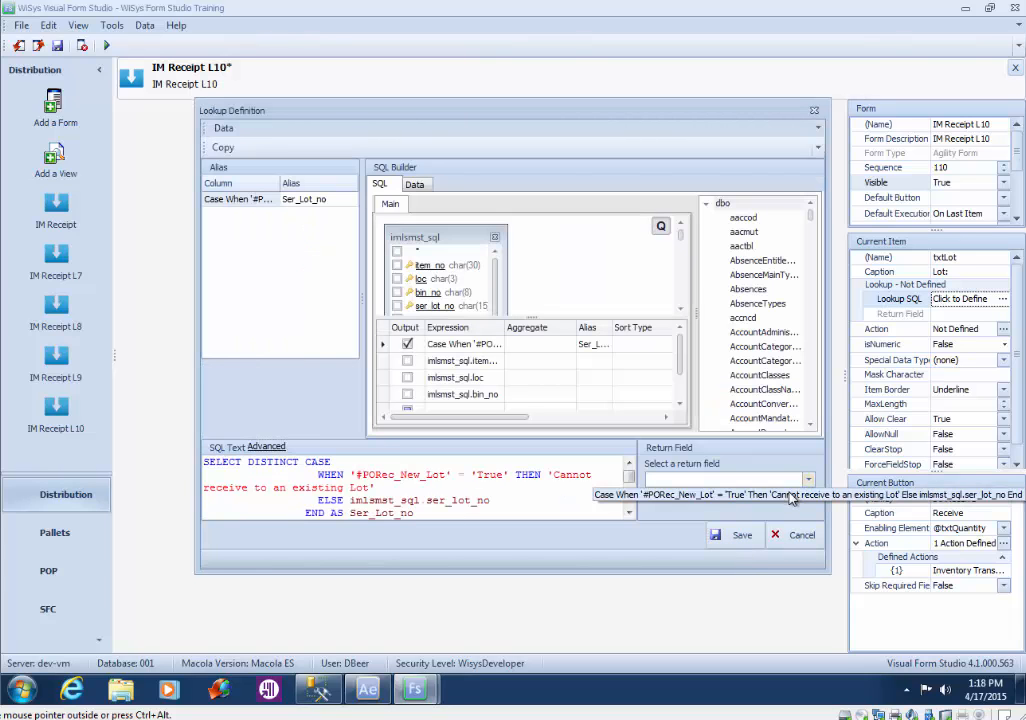
click(715, 490)
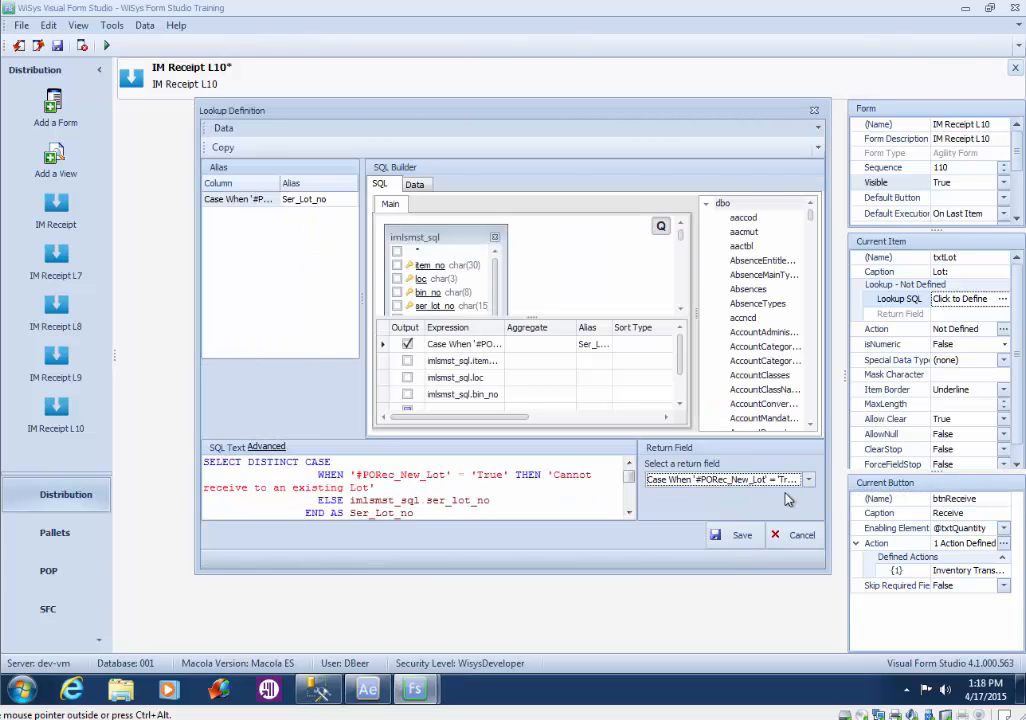
click(740, 537)
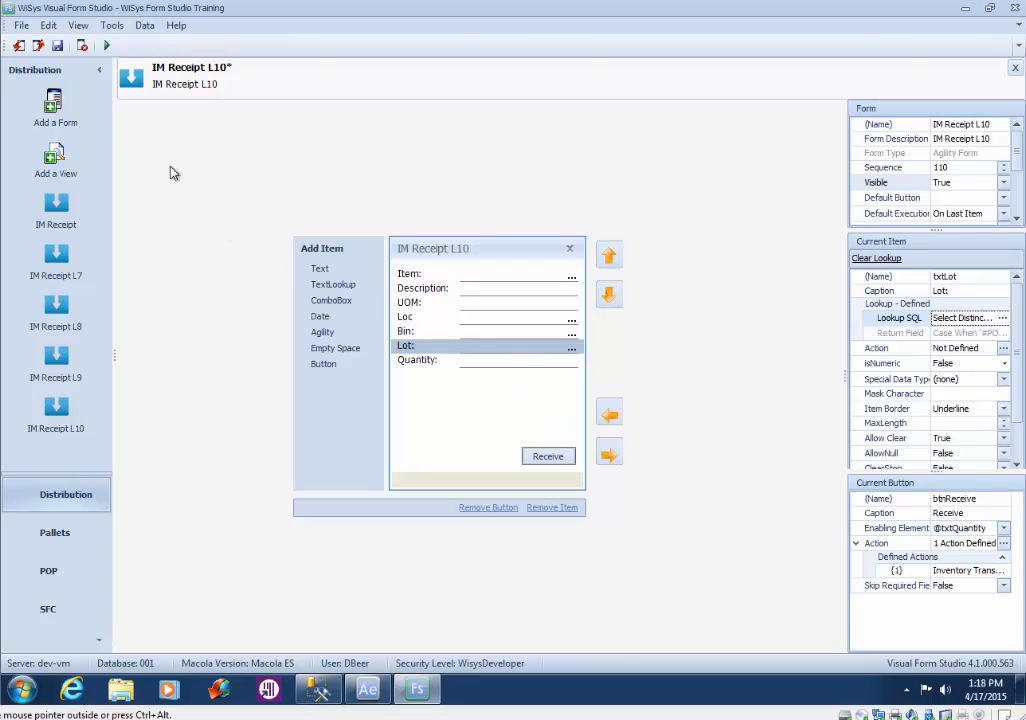
Save the form and run it with item HORN and location MA, picking bin 100 from the Bin lookup.
click(57, 45)
click(107, 47)
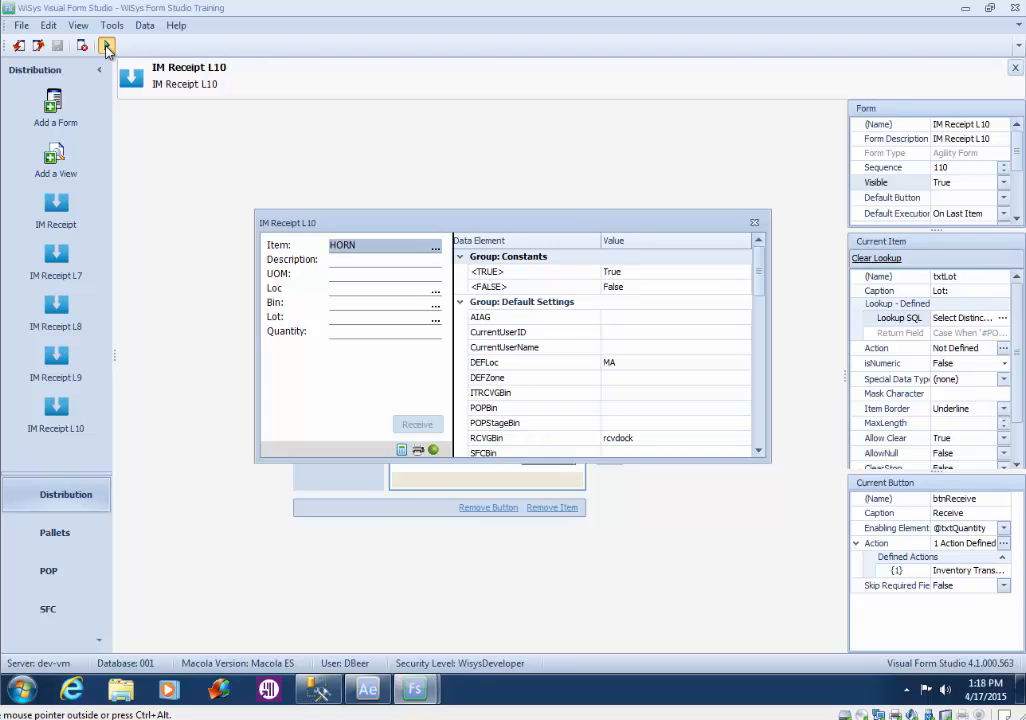
key(Tab)
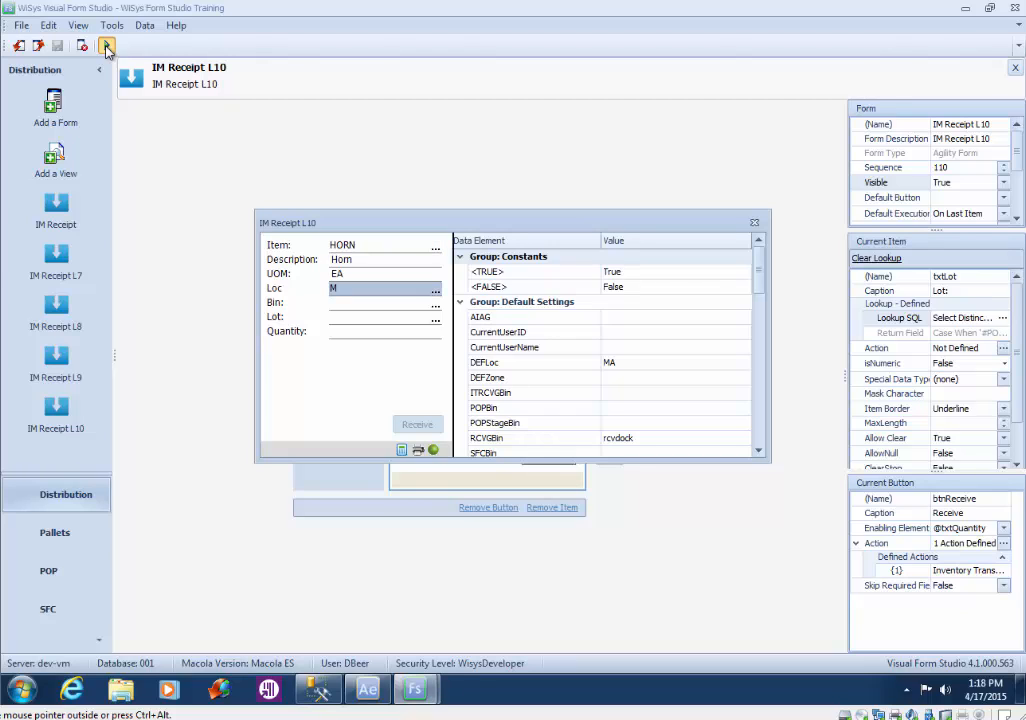
key(Tab)
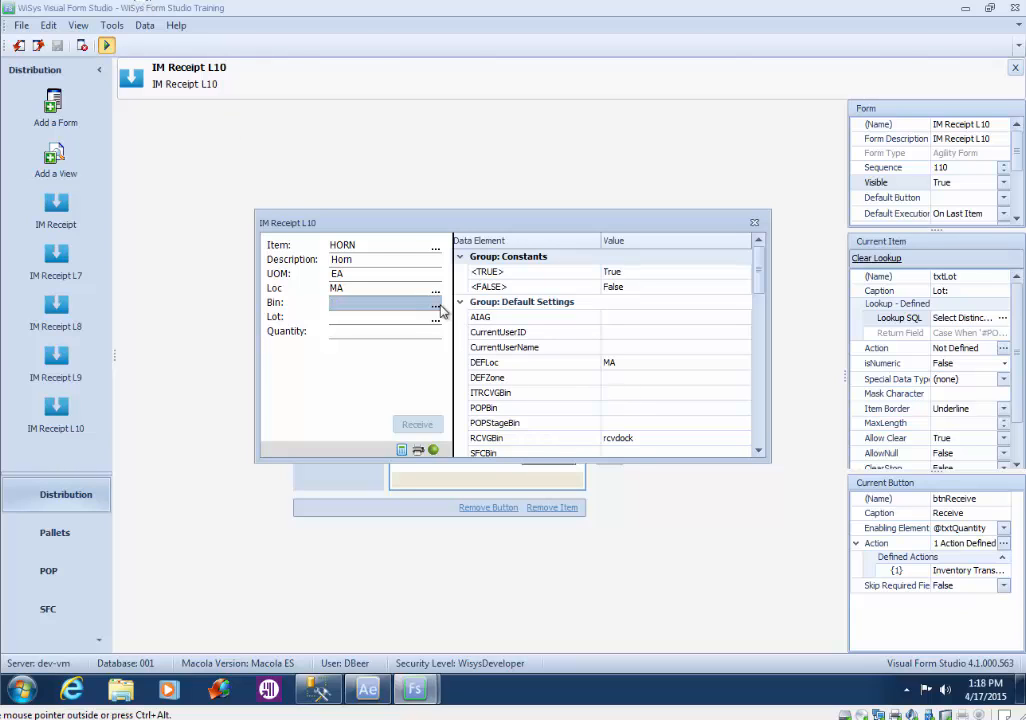
click(436, 306)
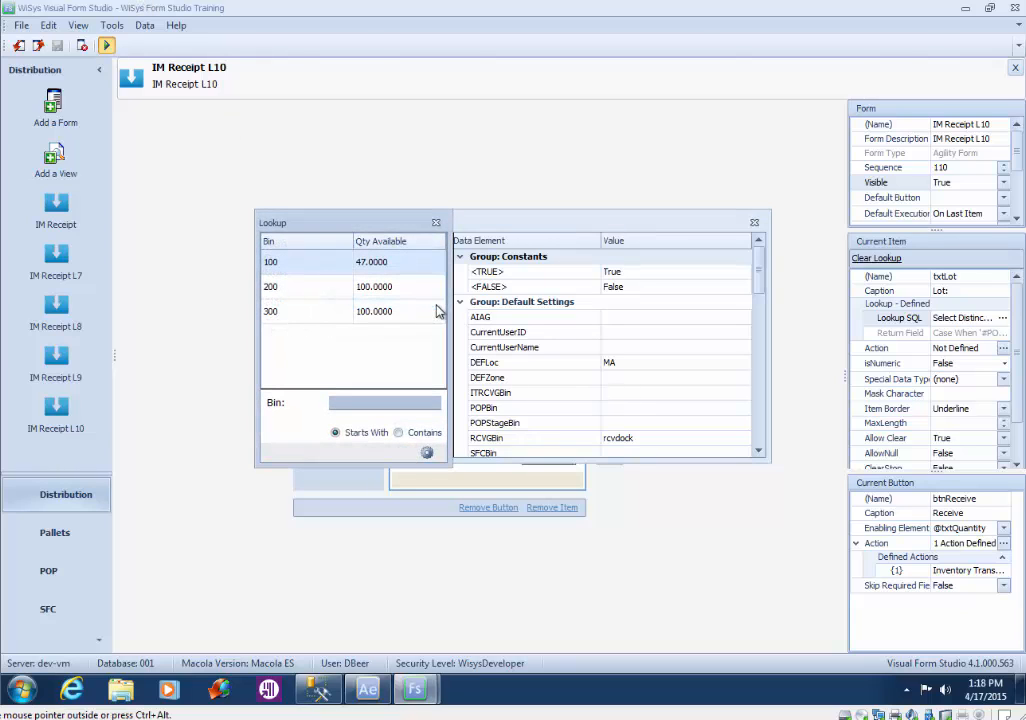
double_click(295, 263)
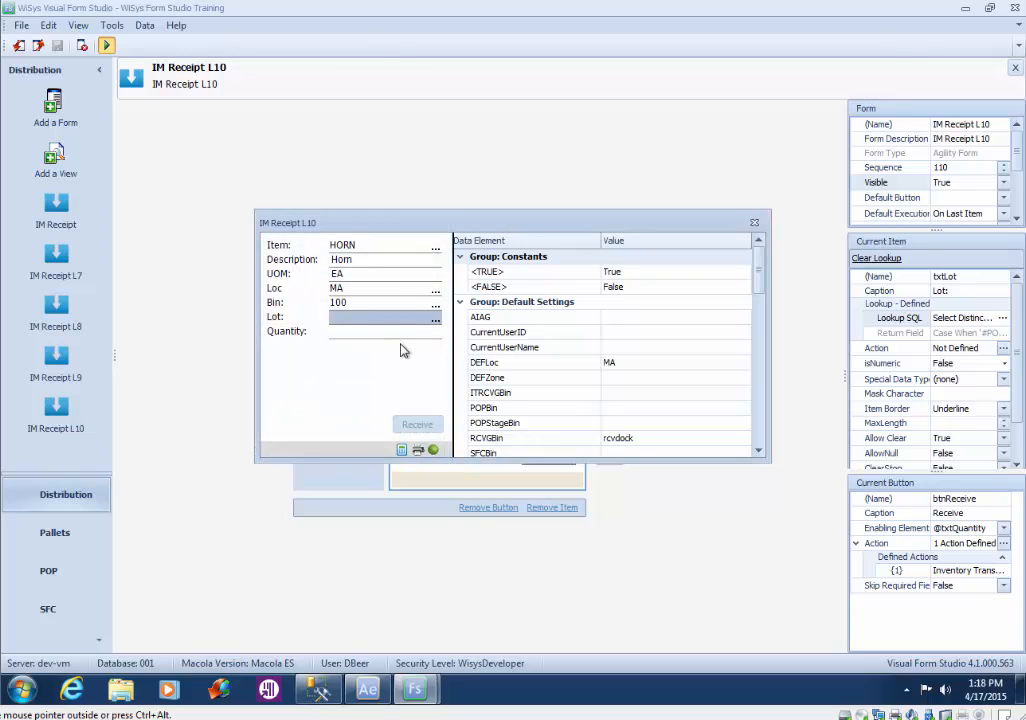
click(435, 319)
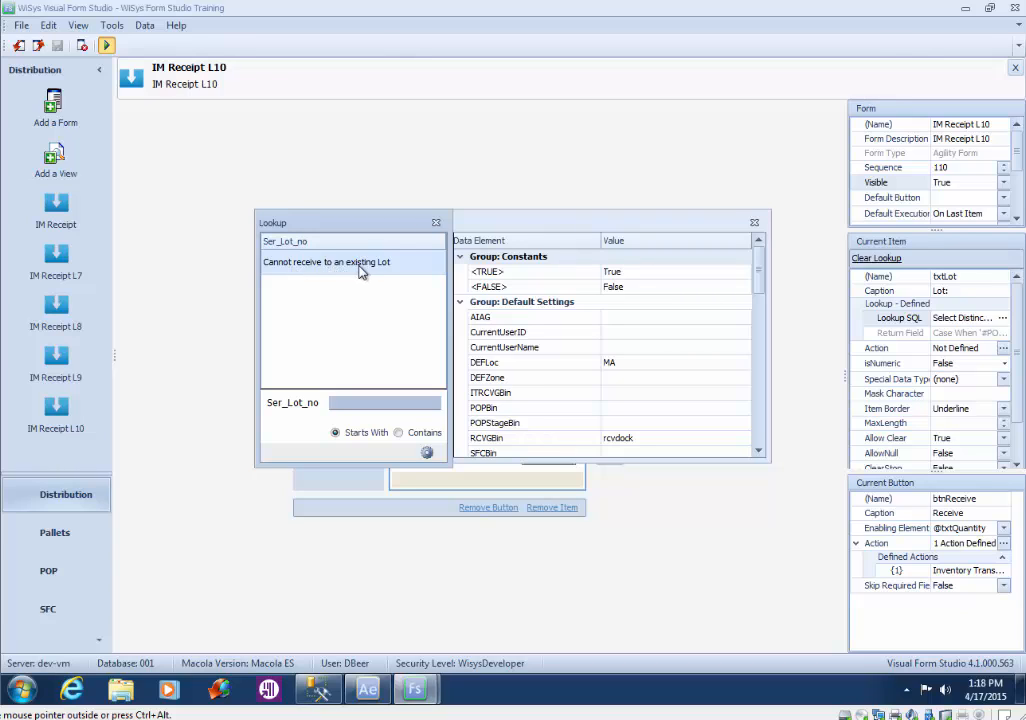
click(436, 224)
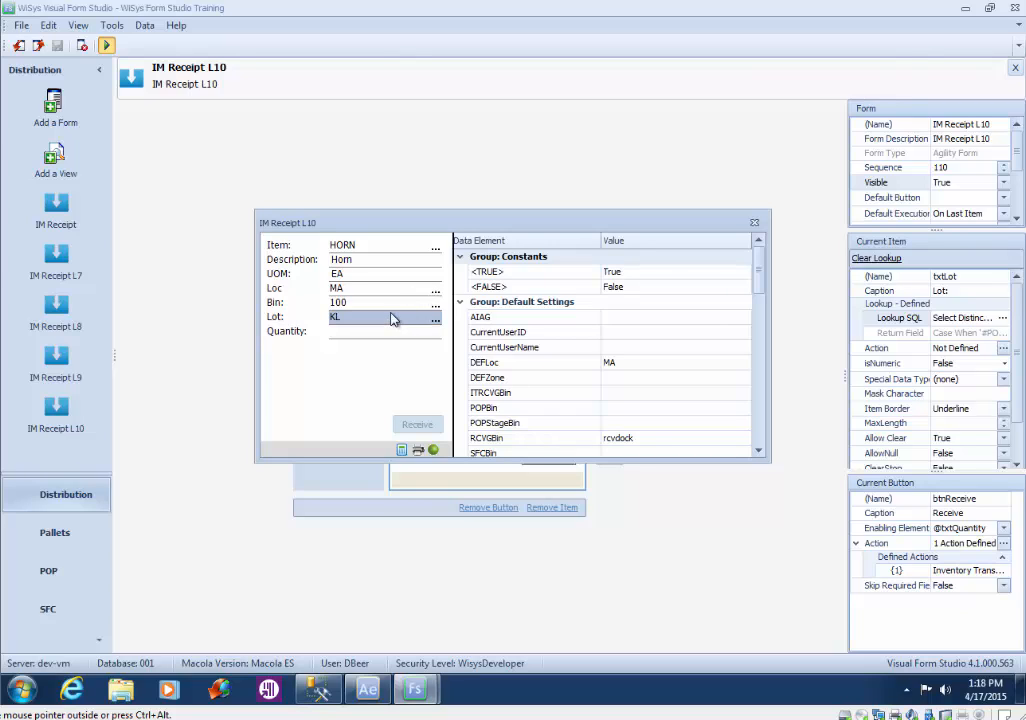
text(2002000000054)
key(Return)
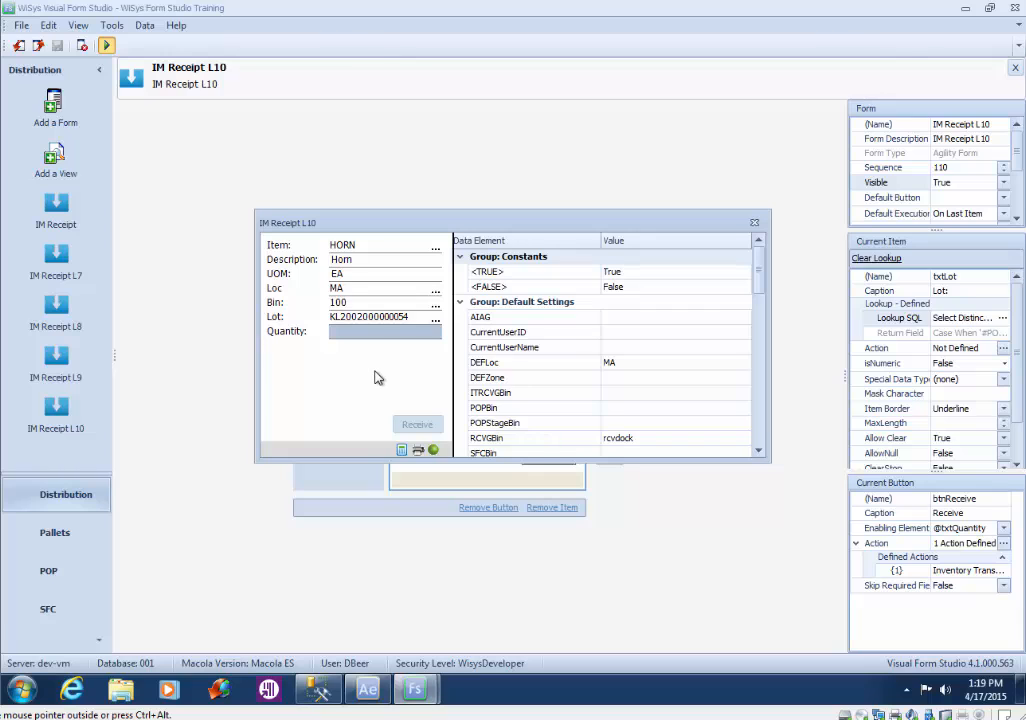
click(754, 223)
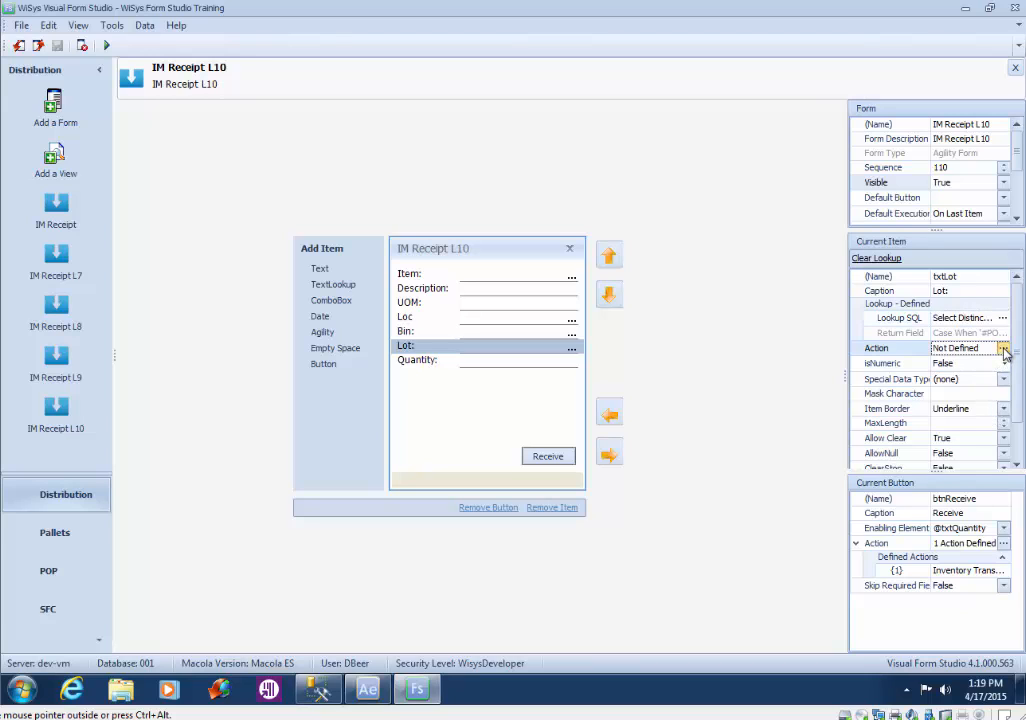
Start a SQL Event action for the Lot field and open its advanced SQL text editor.
click(1002, 348)
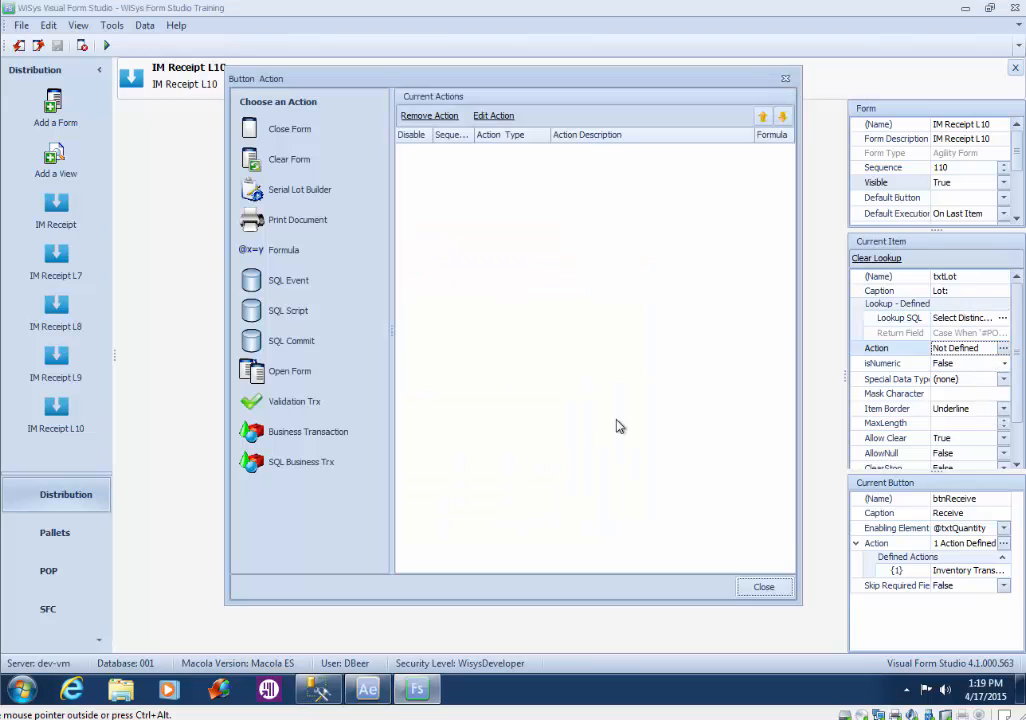
click(299, 282)
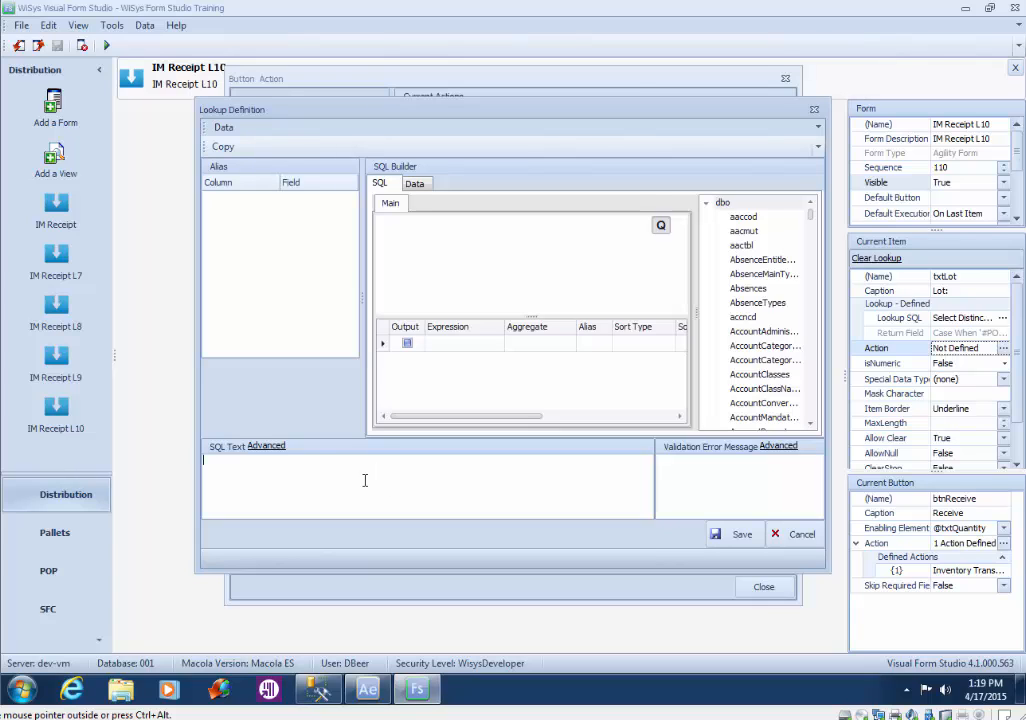
click(267, 447)
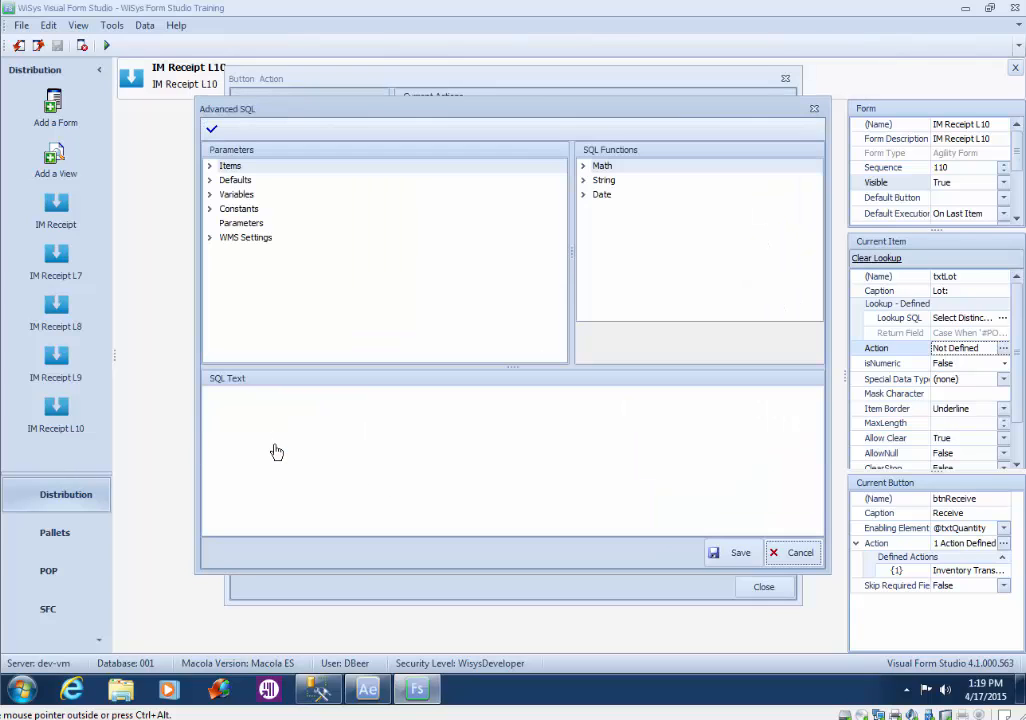
Copy the lot lookup SELECT DISTINCT CASE query from SQL Server Management Studio, and paste and save it as the event's SQL text.
click(320, 687)
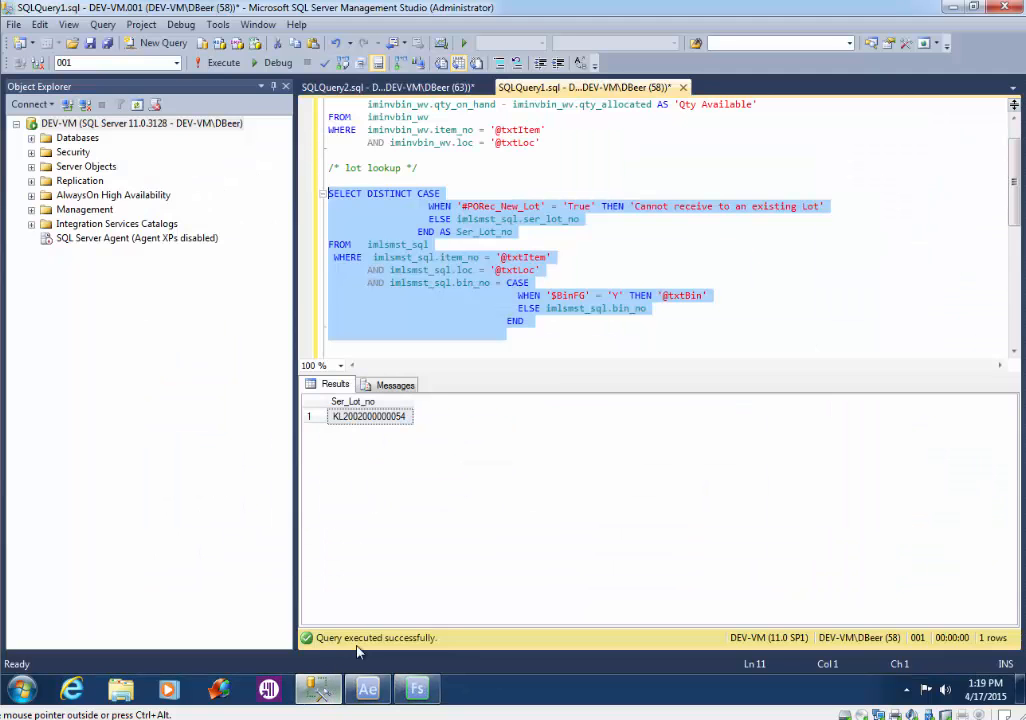
click(535, 330)
drag(530, 321, 323, 196)
key(ctrl+c)
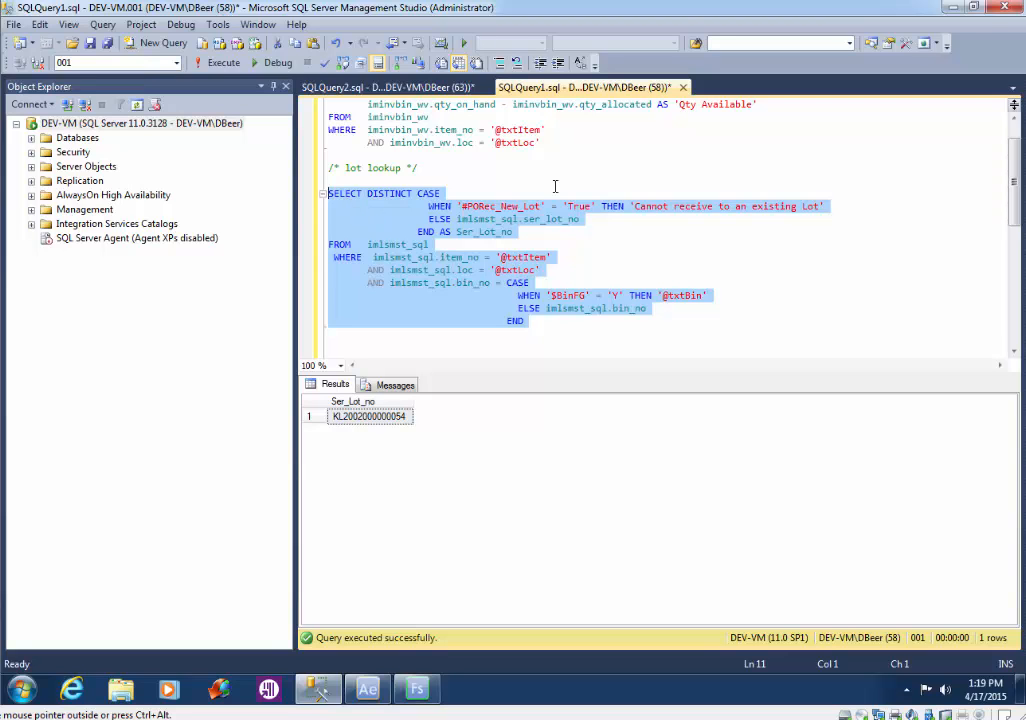
click(954, 8)
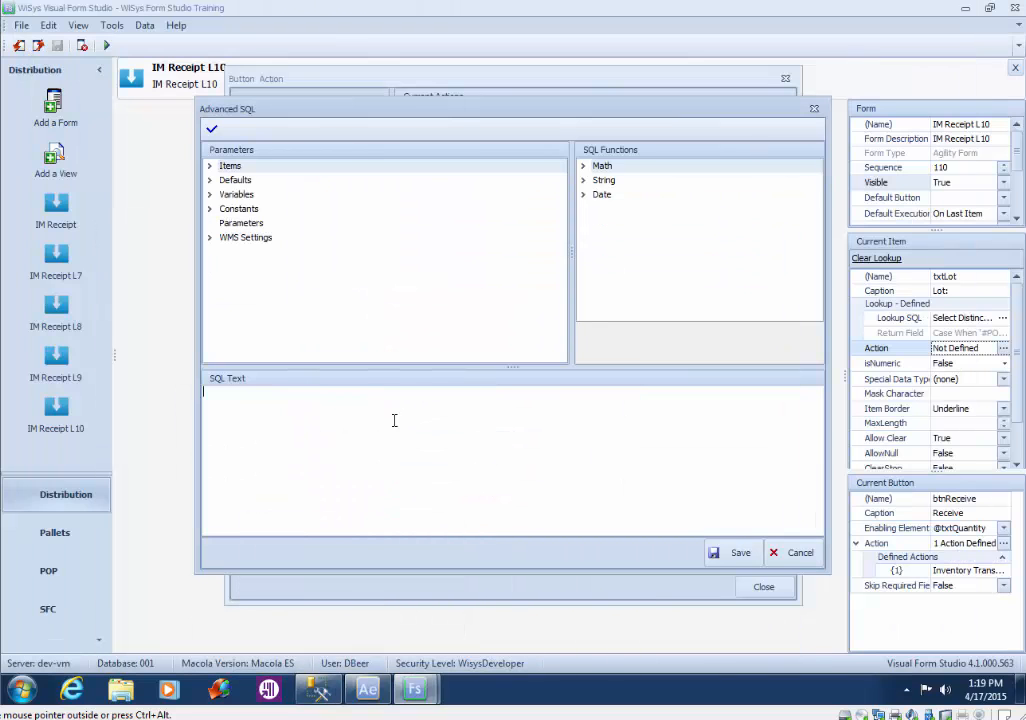
key(ctrl+v)
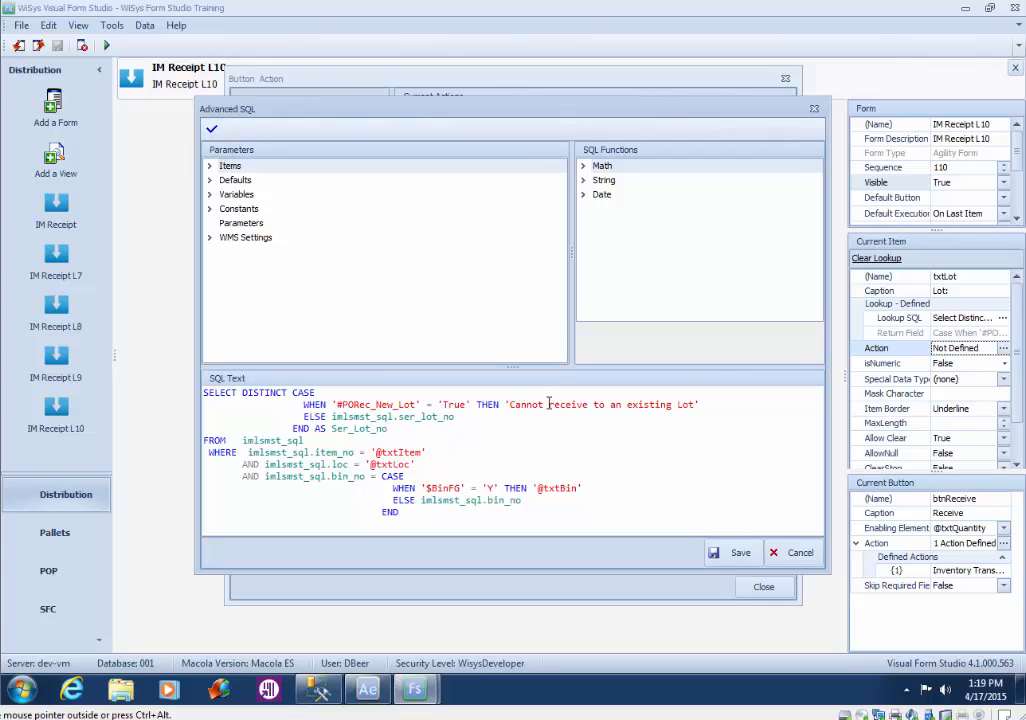
double_click(379, 431)
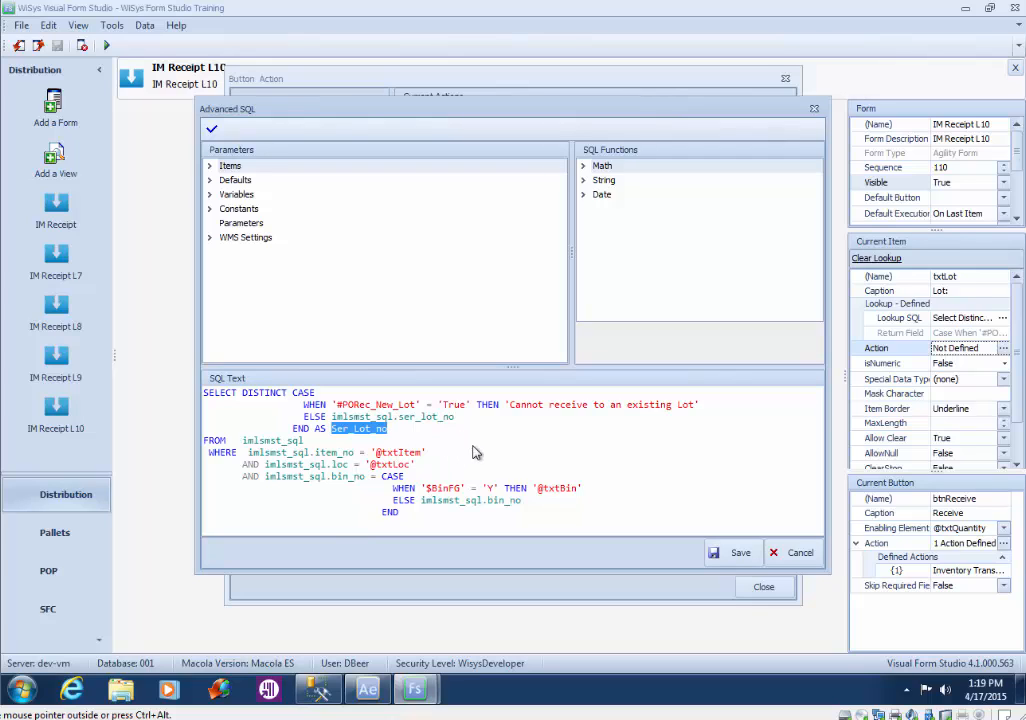
click(740, 553)
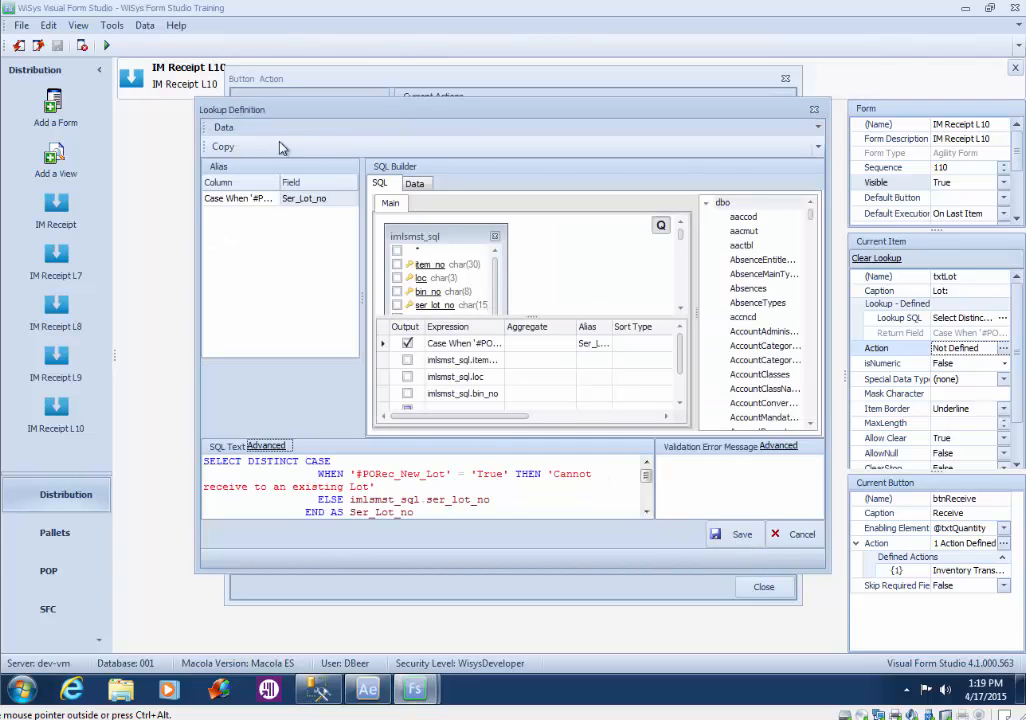
Create a String variable named ExistingLot from the lookup definition.
click(226, 128)
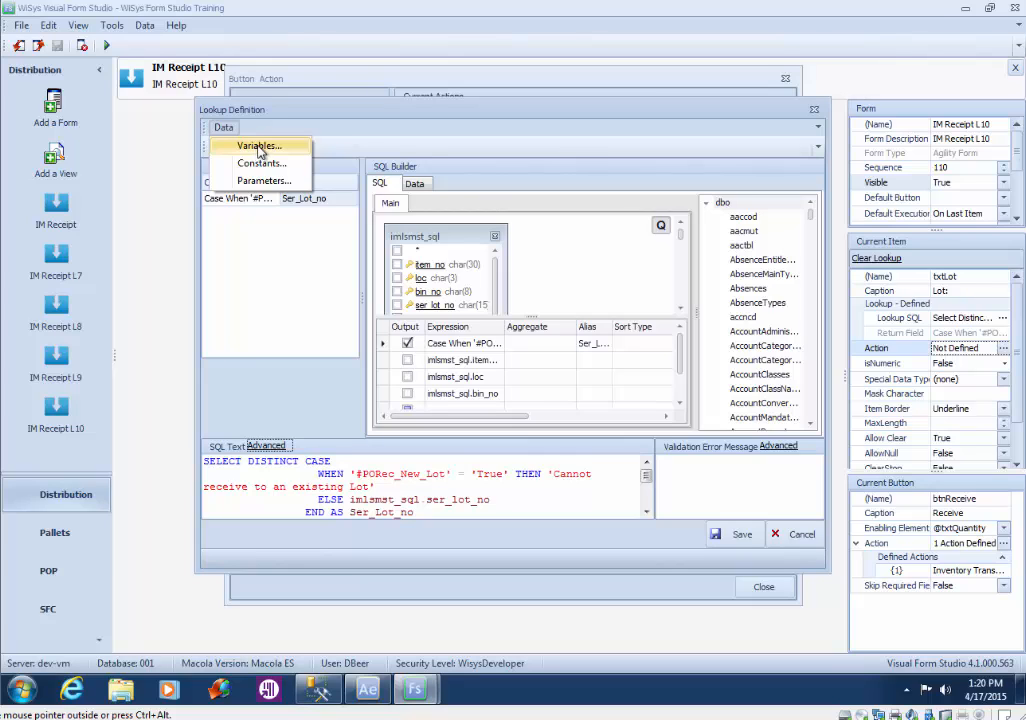
click(263, 150)
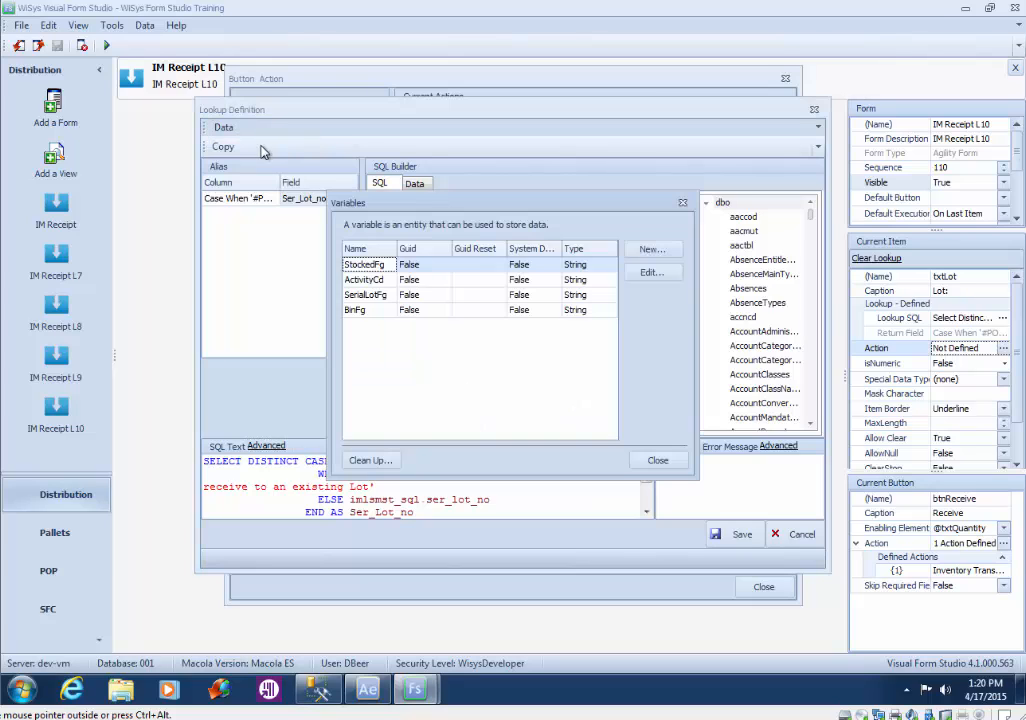
click(648, 252)
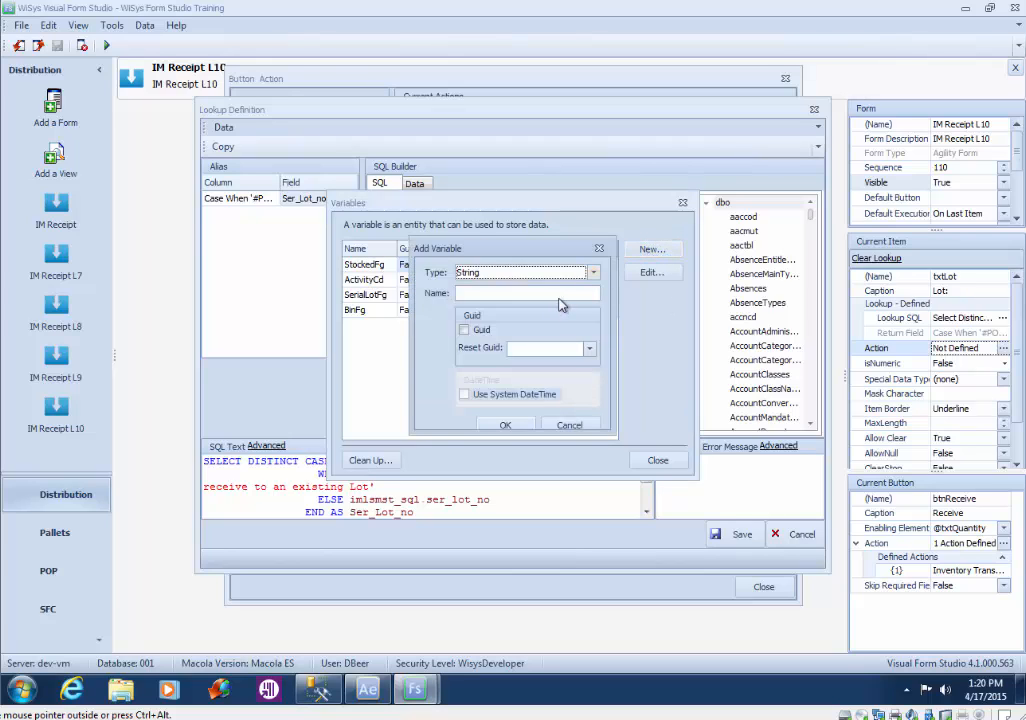
key(Tab)
text(ExistingLot)
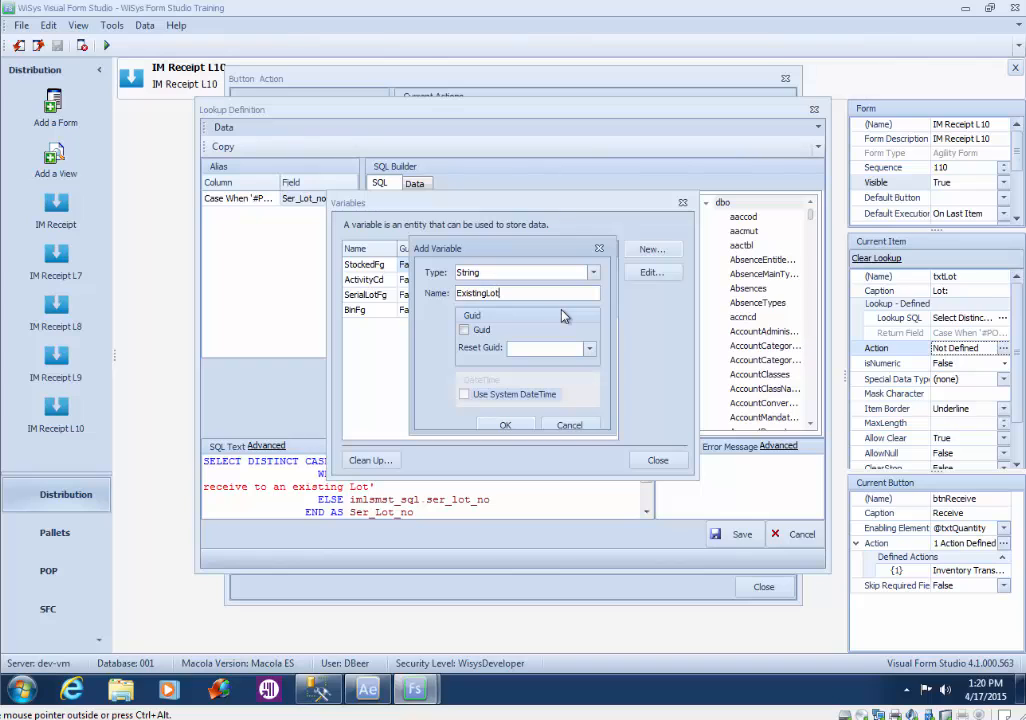
click(519, 428)
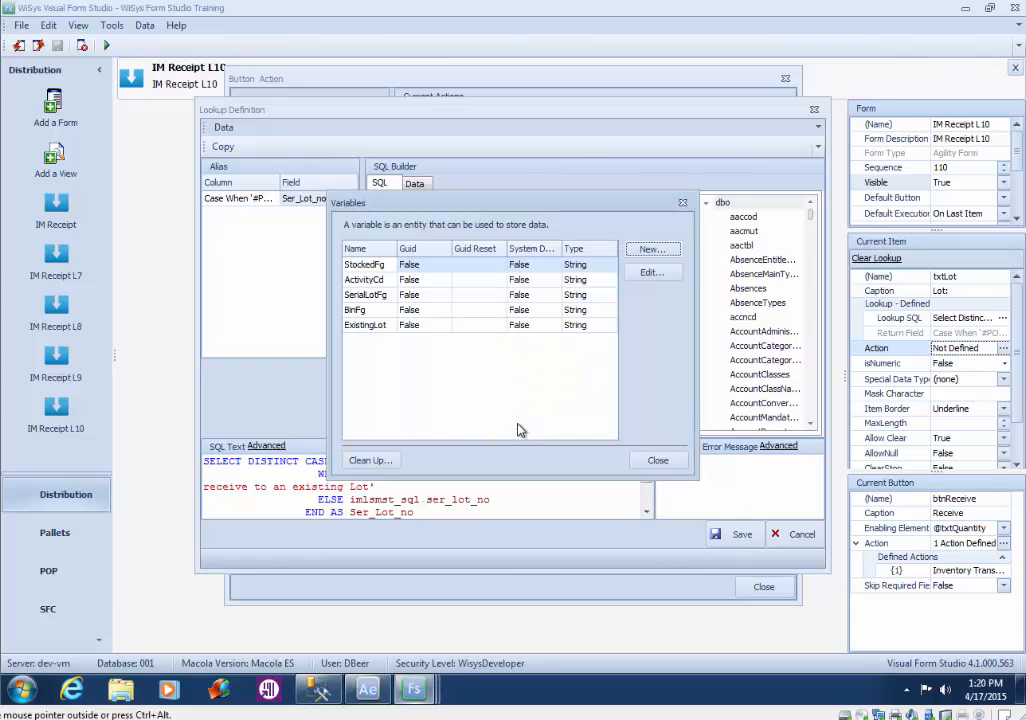
click(657, 461)
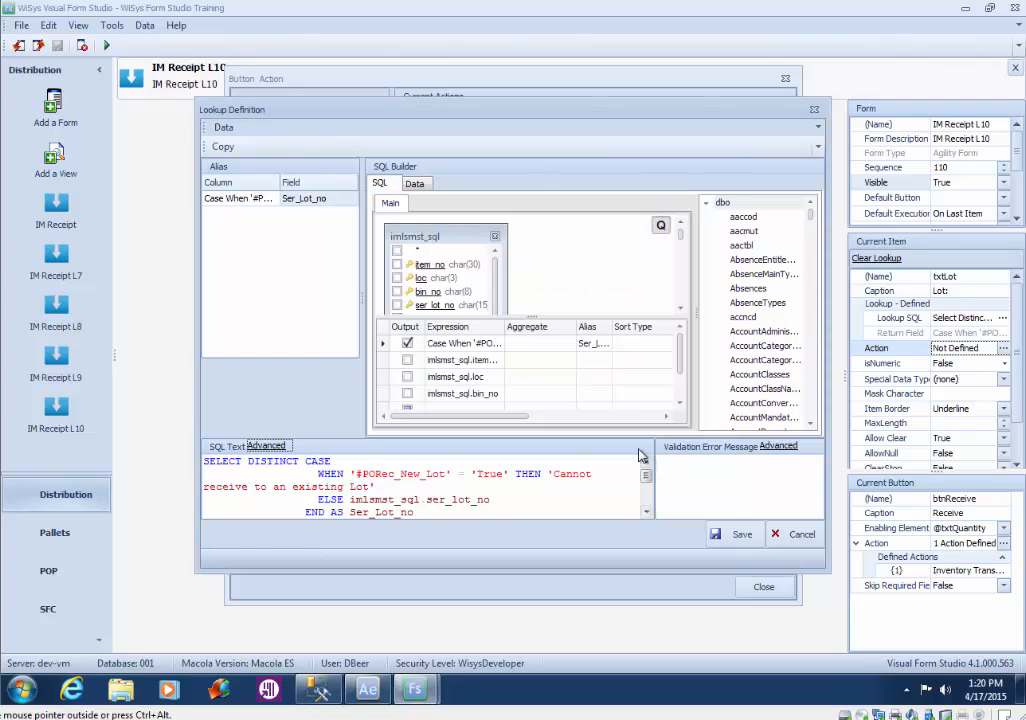
Replace the Ser_Lot_no alias in the event's SQL text with the variable '$ExistingLot' and save the SQL event.
click(267, 446)
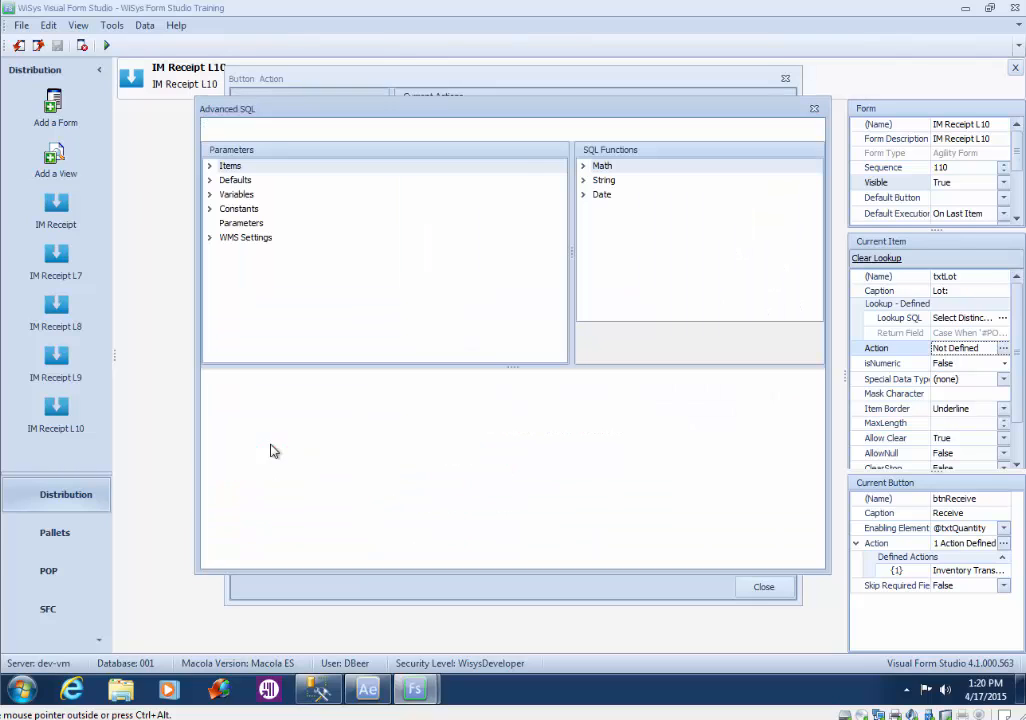
click(443, 435)
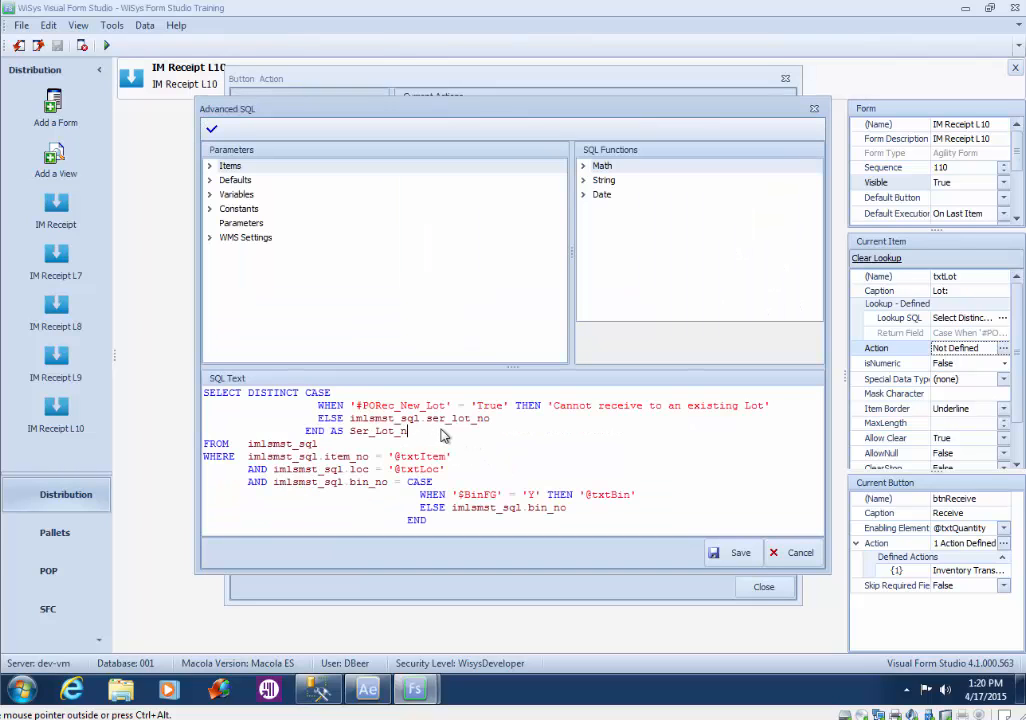
key(BackSpace)
key(BackSpace)
click(210, 195)
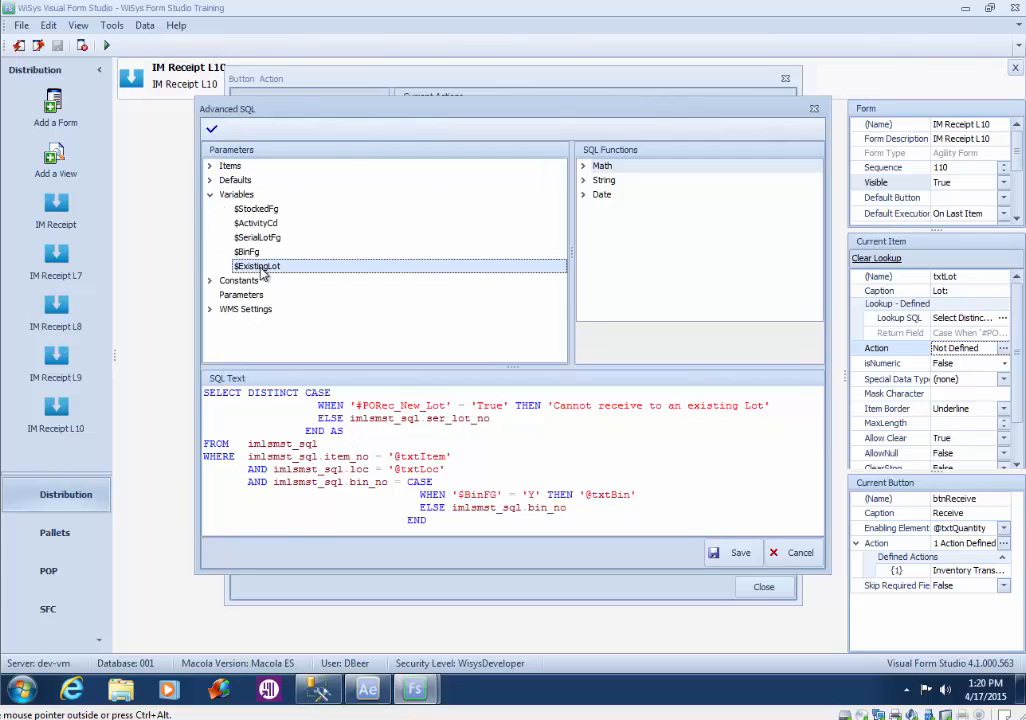
double_click(258, 266)
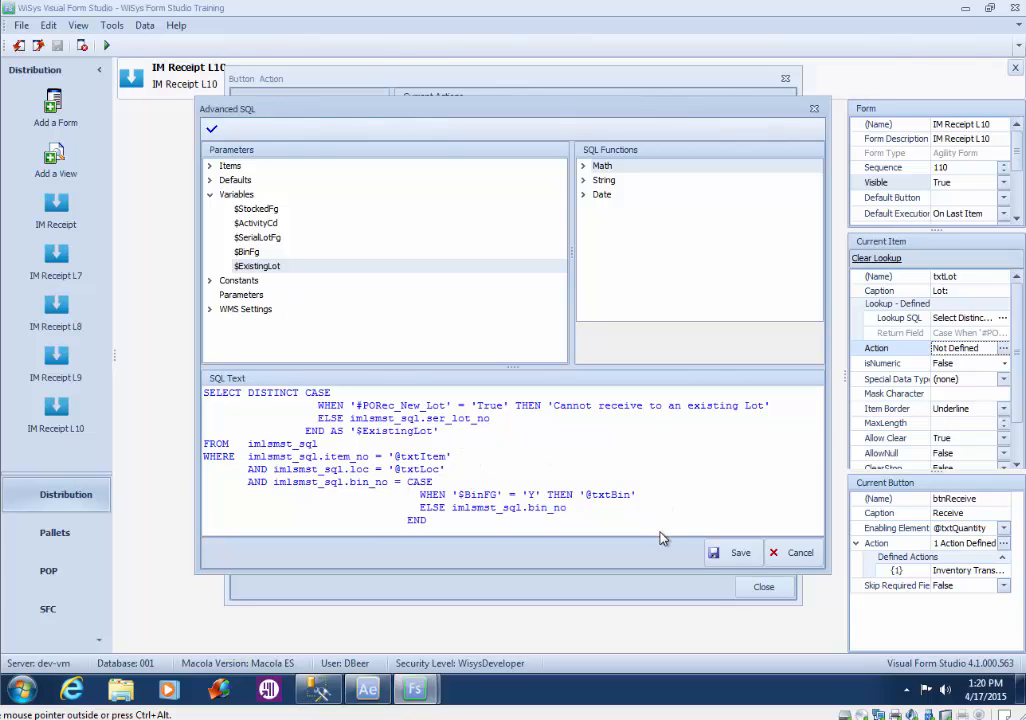
click(741, 557)
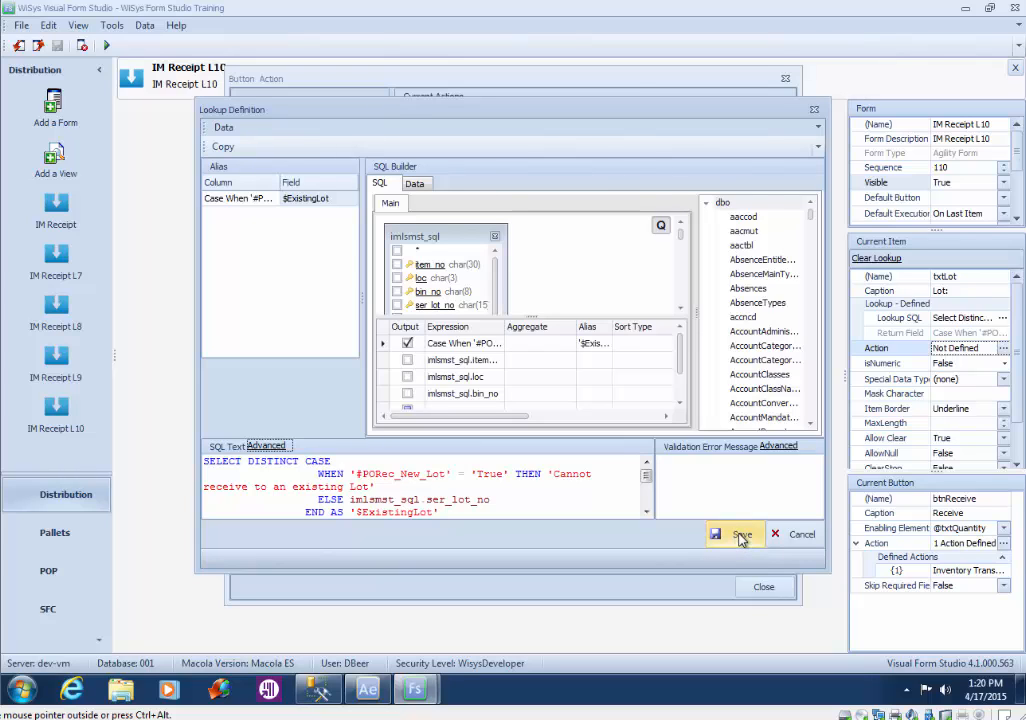
click(741, 536)
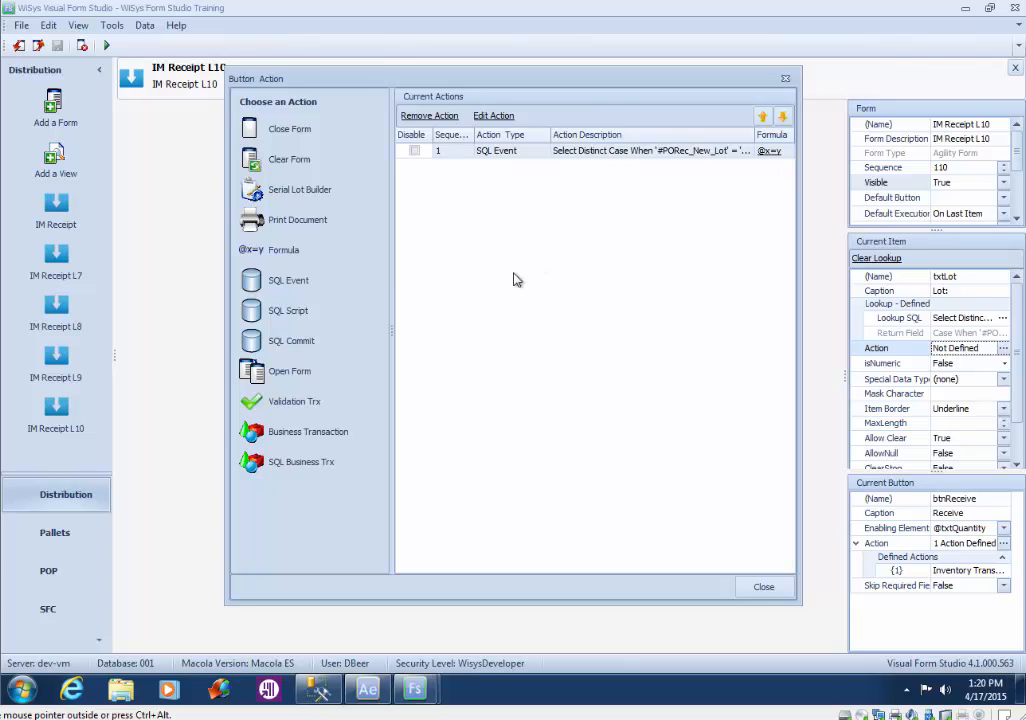
Add a formula action to the Lot field and name it "Cannot Receive to Existing Lot".
click(285, 251)
click(655, 236)
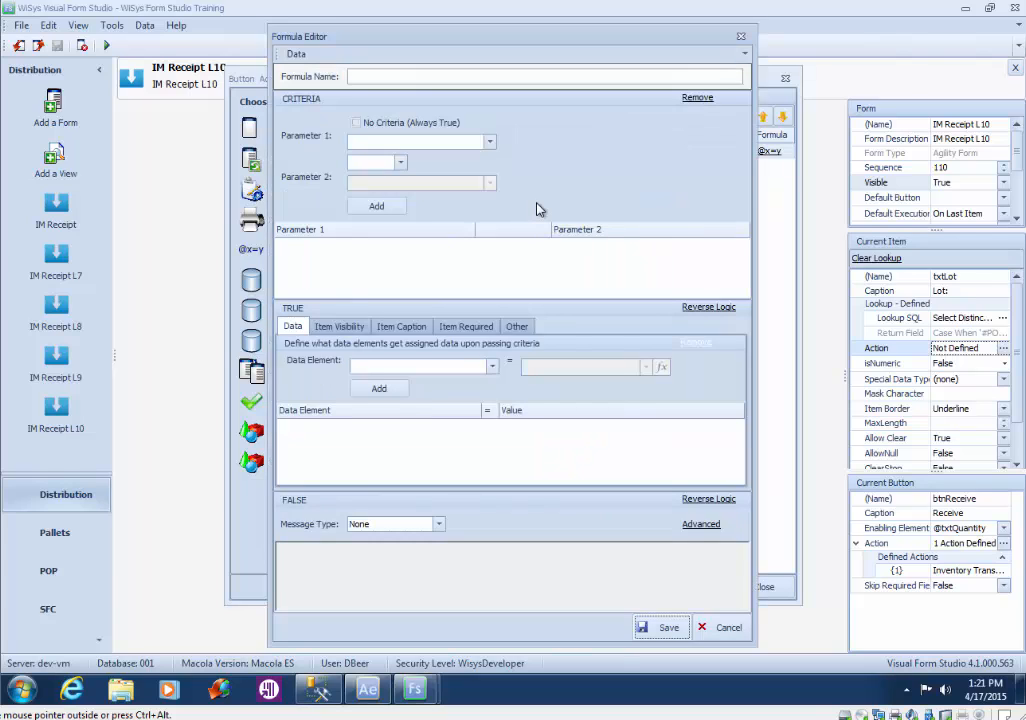
click(480, 79)
text(Cannot Receive )
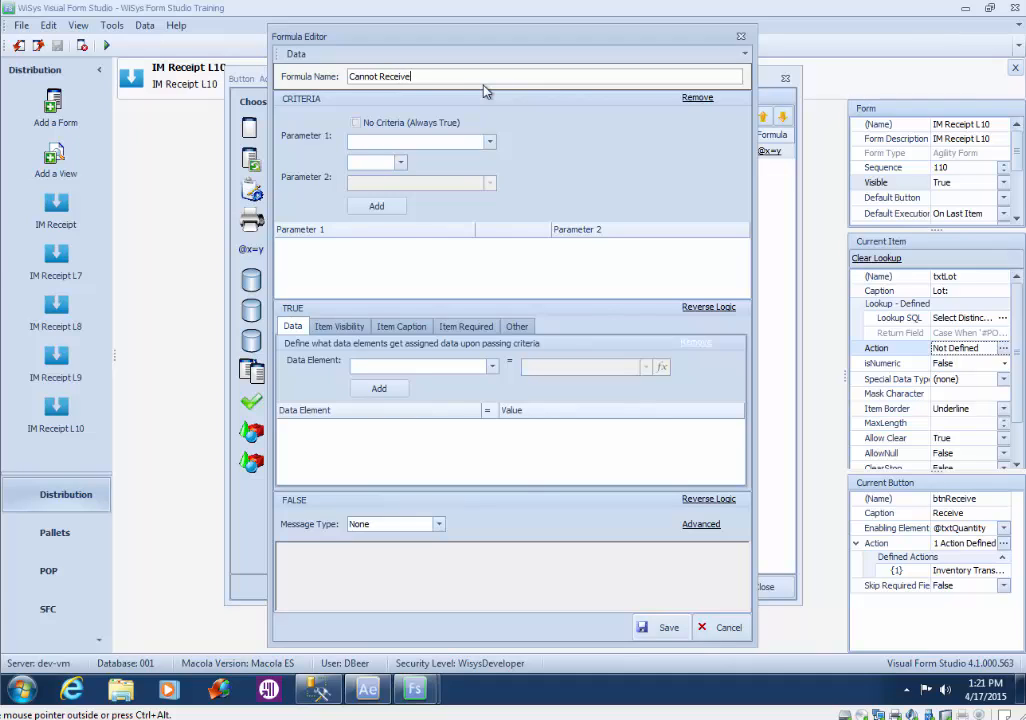
text(to Existing Lot)
Set the formula criterion's first parameter to $ExistingLot with the = operator.
click(489, 142)
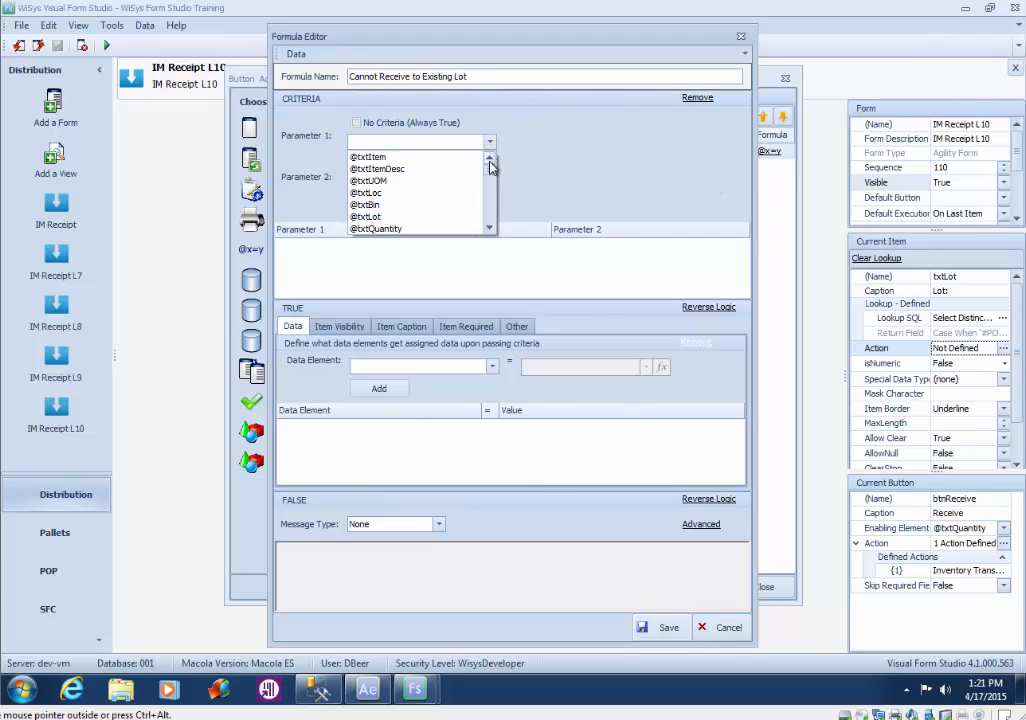
drag(490, 165, 489, 189)
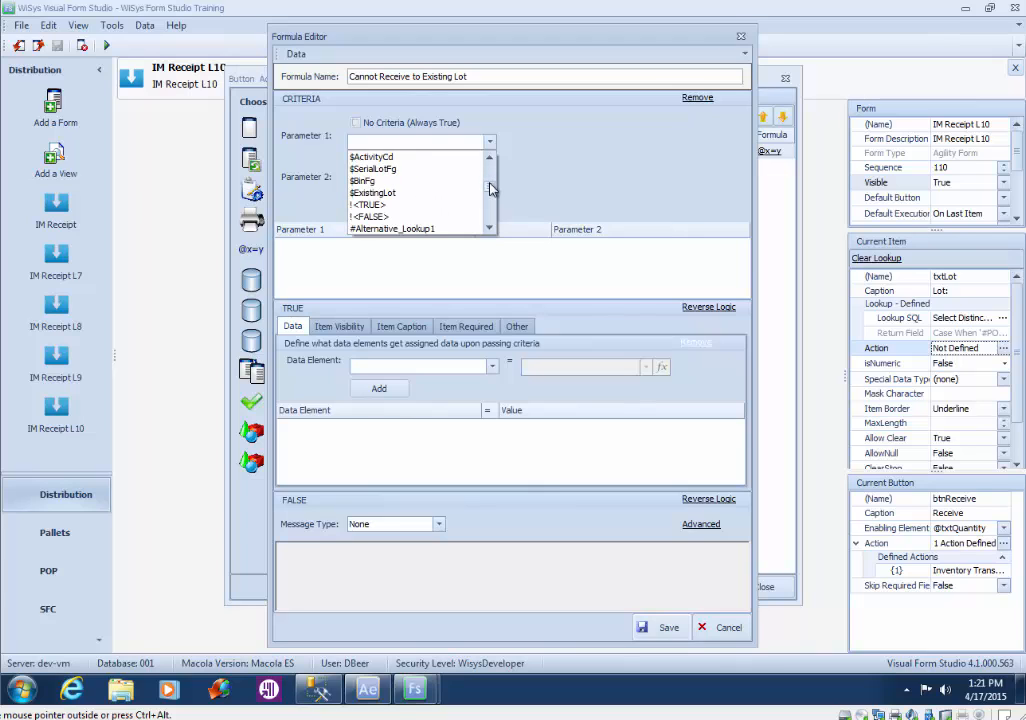
click(421, 196)
click(400, 163)
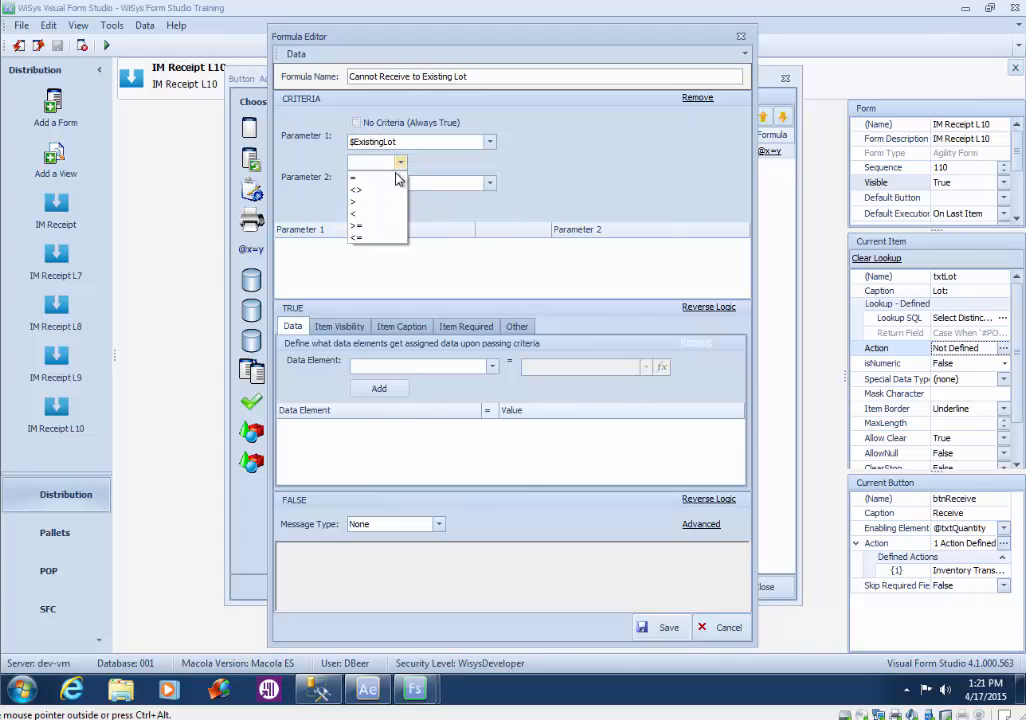
click(396, 186)
Copy "Cannot receive to an existing Lot" from the query in SQL Server Management Studio into Parameter 2 and add the criterion.
click(459, 189)
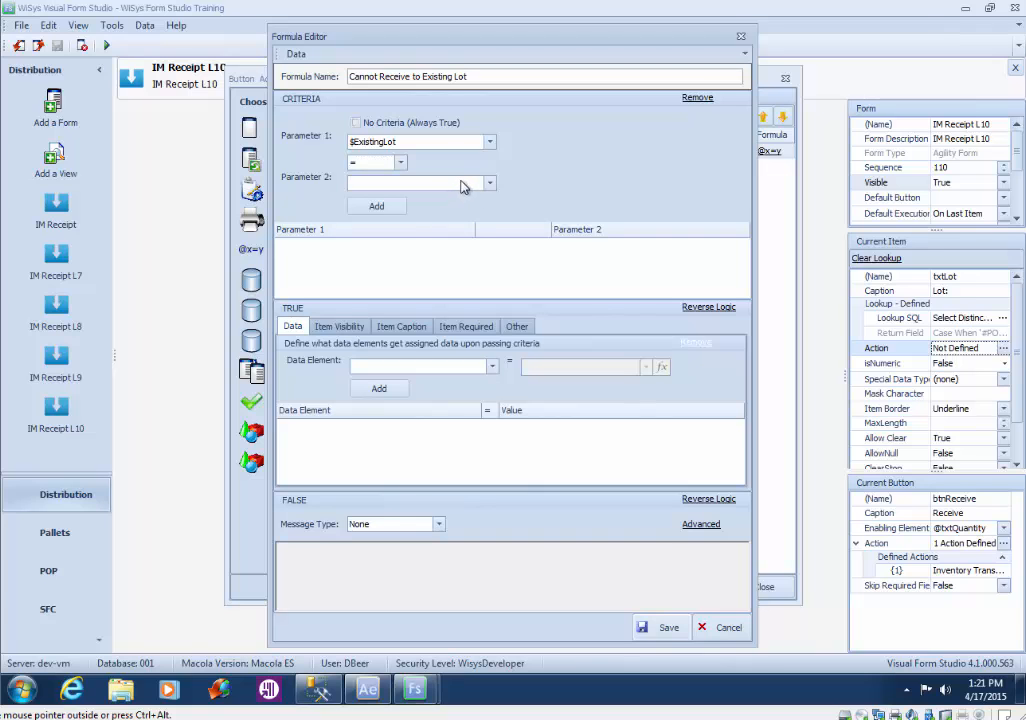
click(320, 688)
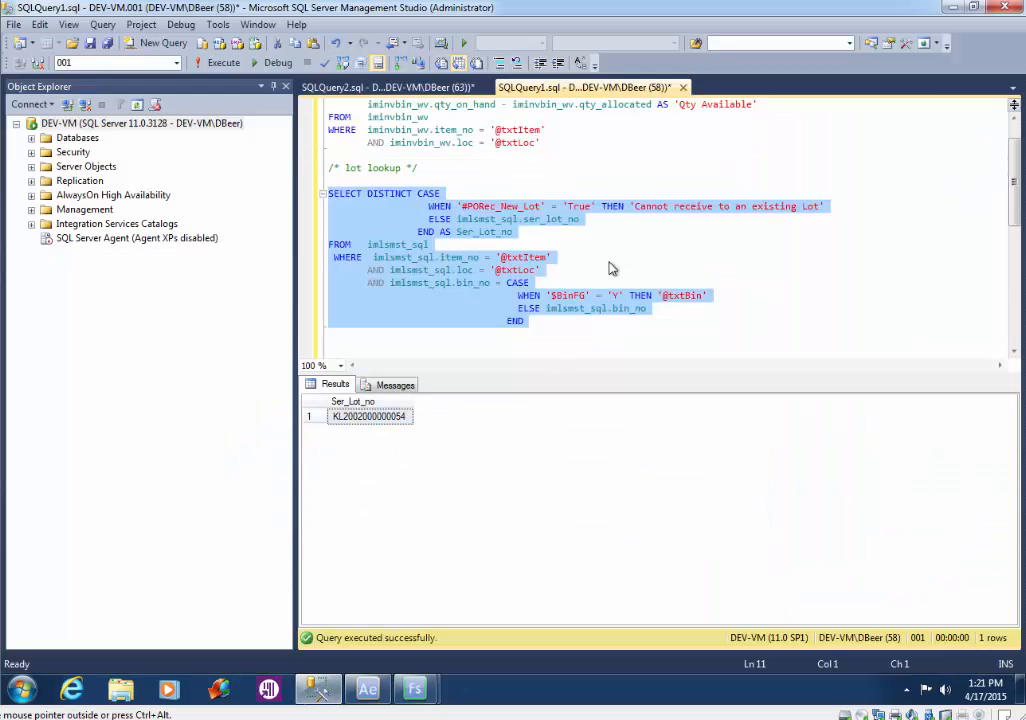
click(635, 207)
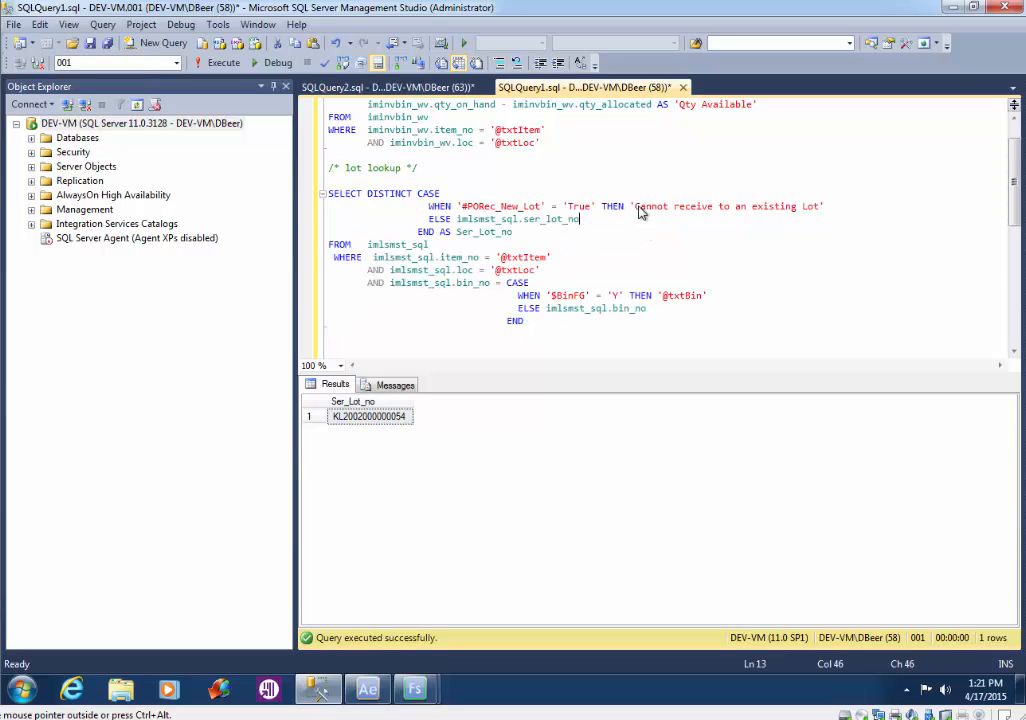
drag(638, 210, 820, 212)
key(ctrl+c)
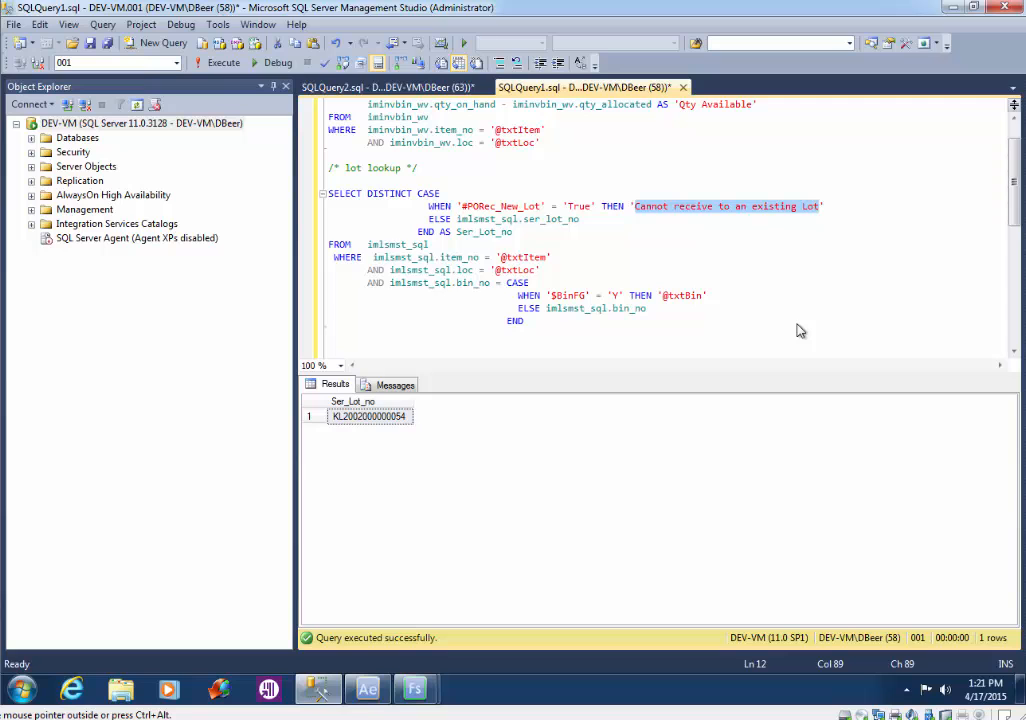
click(952, 7)
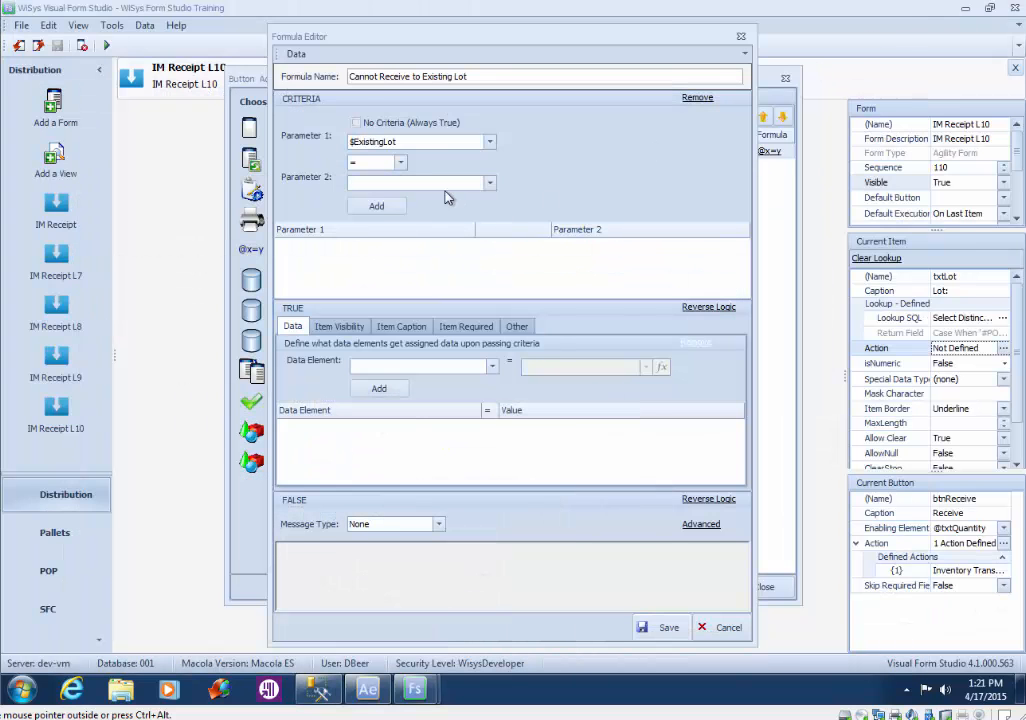
key(ctrl+v)
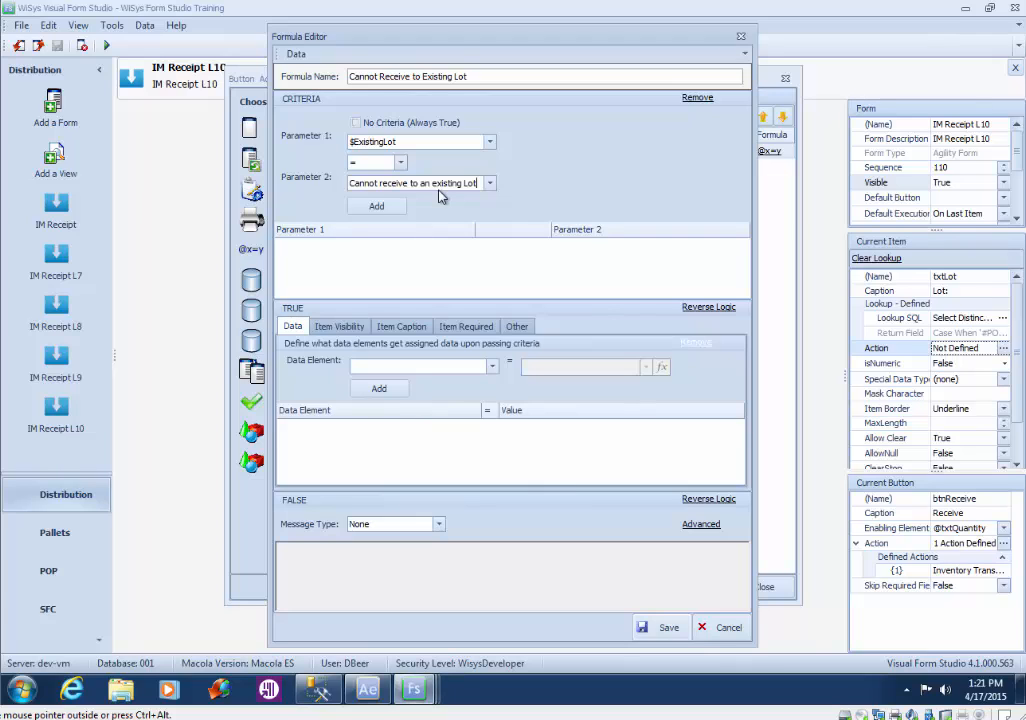
click(376, 205)
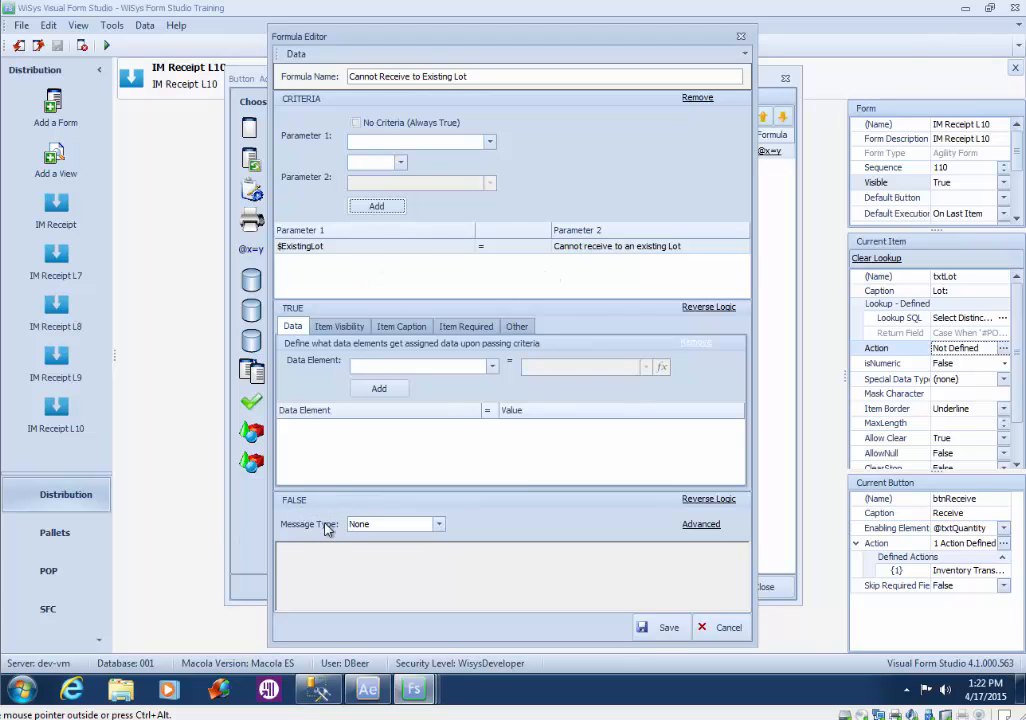
Reverse the formula's lower message logic and set a Hard MessageBox reading "Error Cannot receive to an existing Lot" for the true result.
click(697, 502)
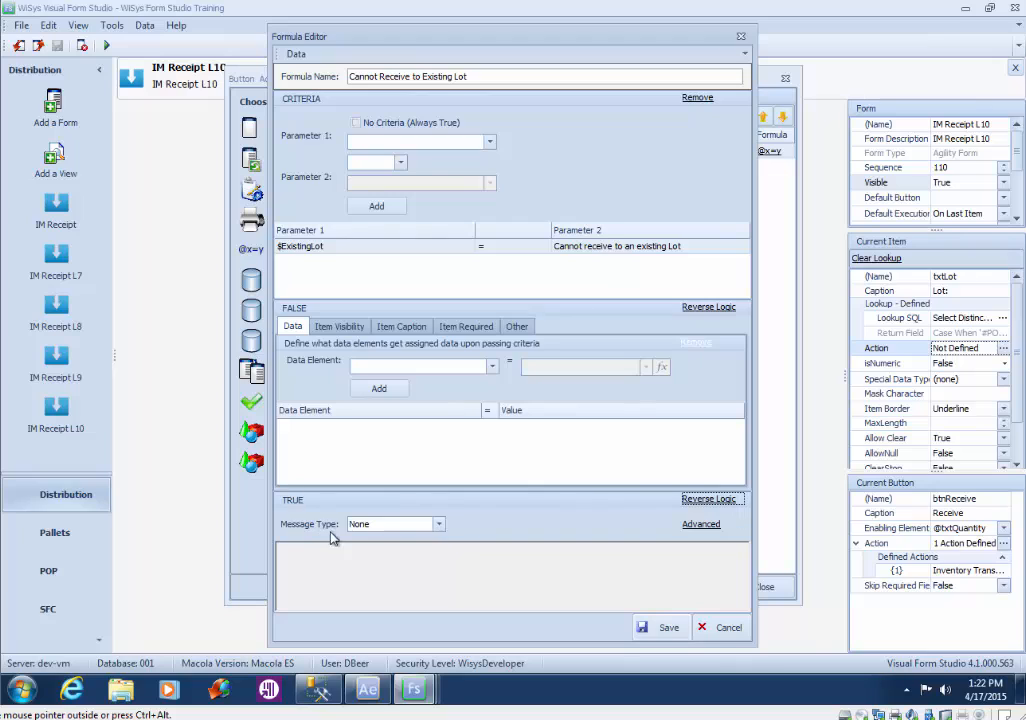
click(443, 526)
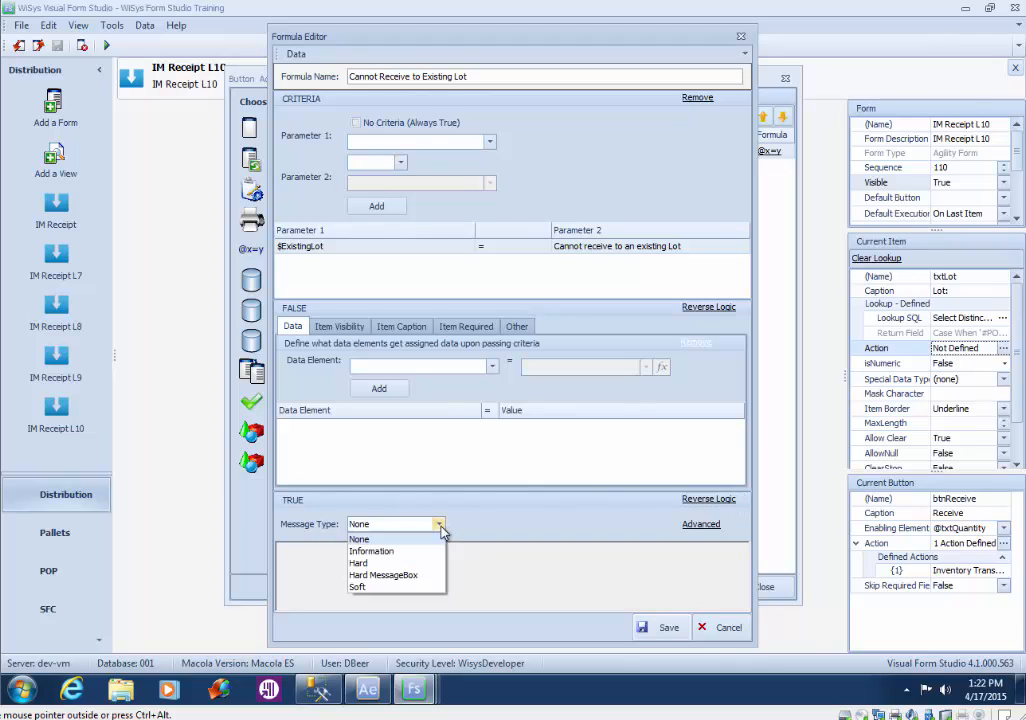
click(420, 577)
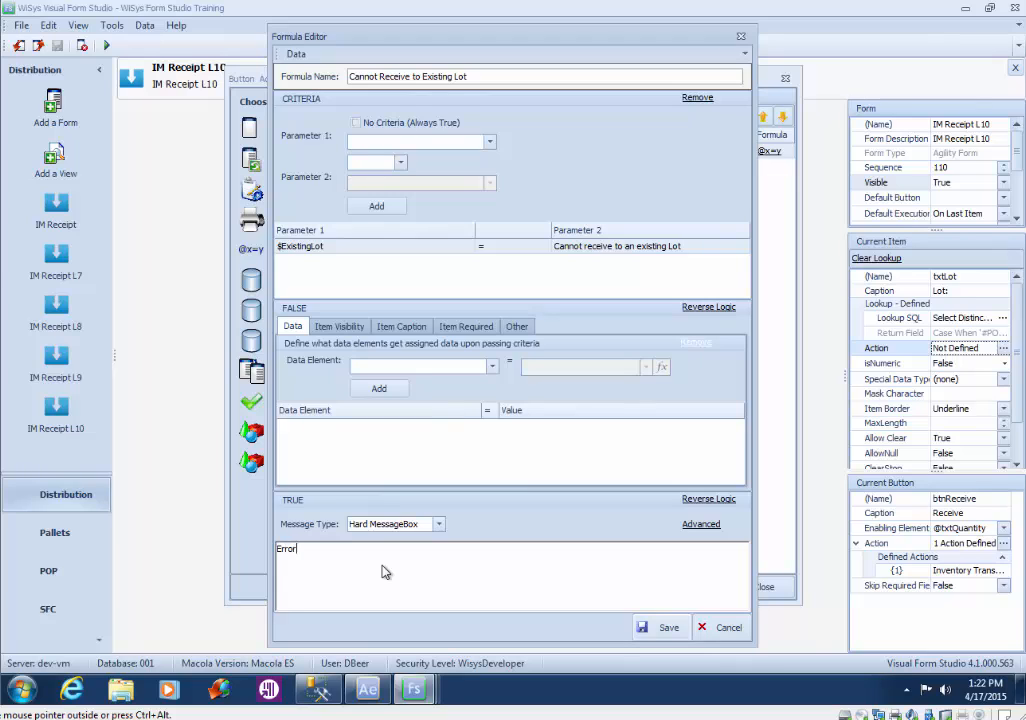
key(ctrl+v)
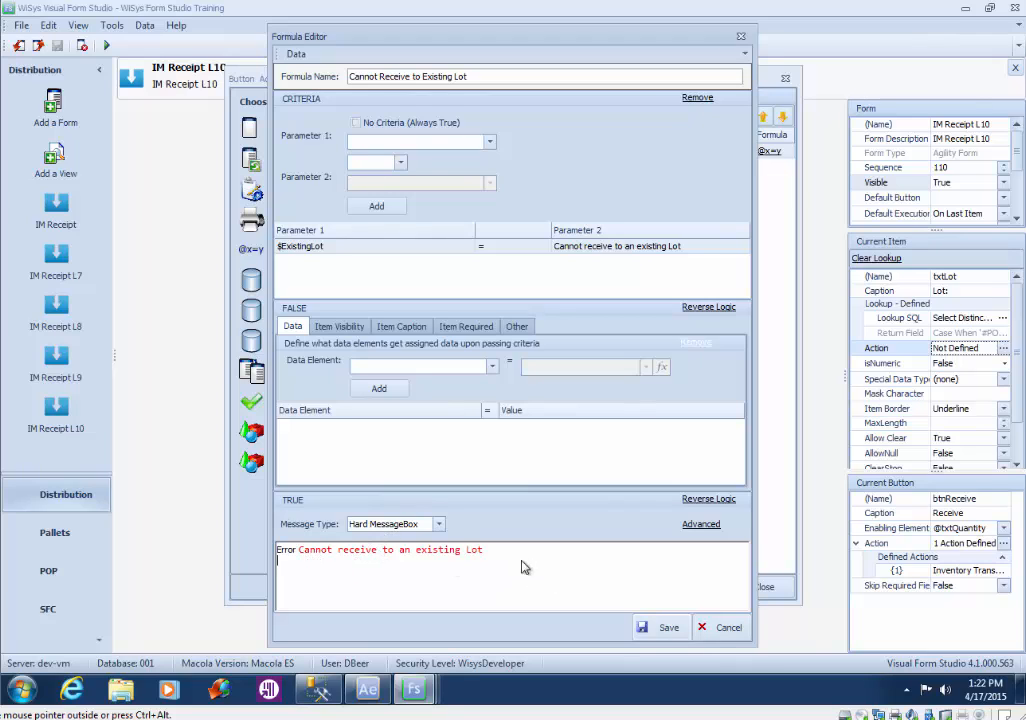
Save the formula, return to the form design and save the IM Receipt L10 form.
click(667, 628)
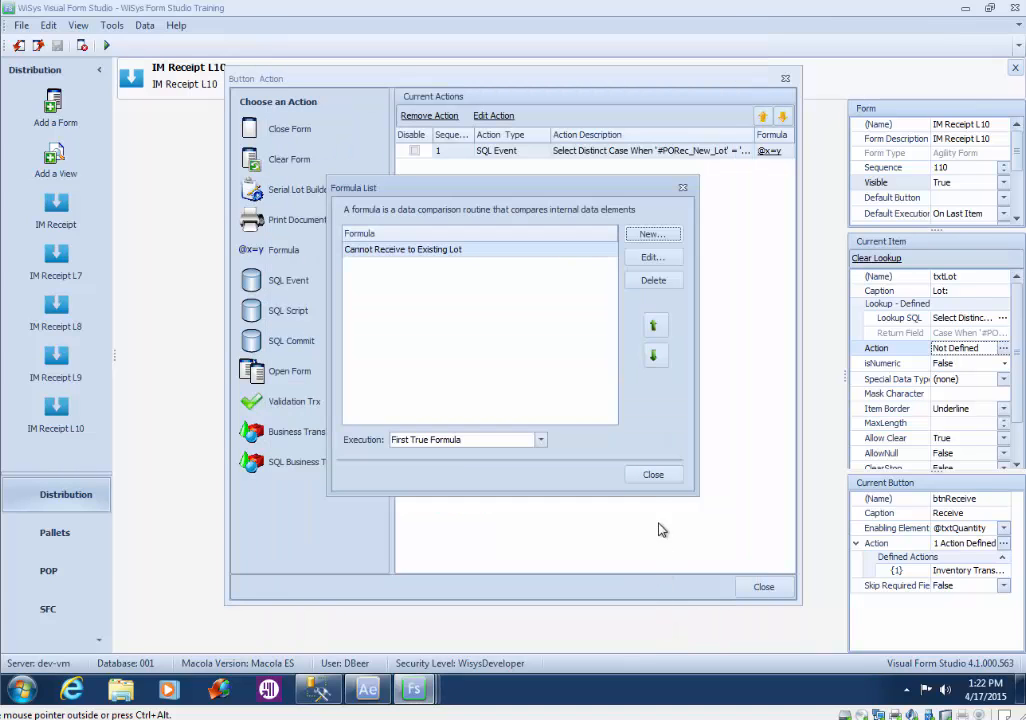
click(653, 475)
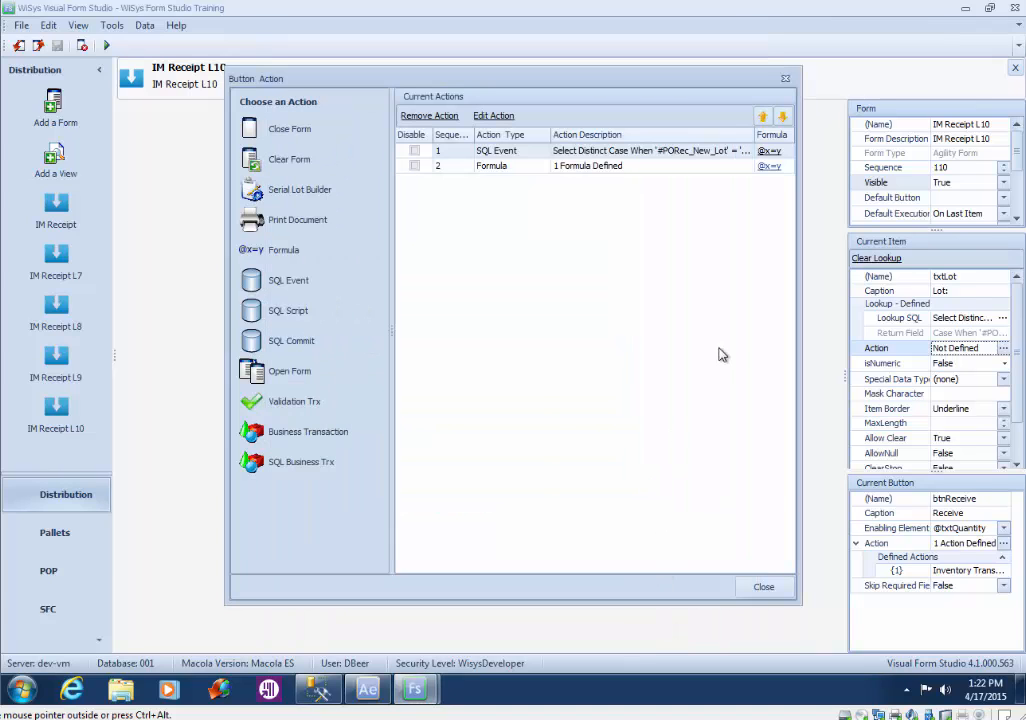
click(766, 590)
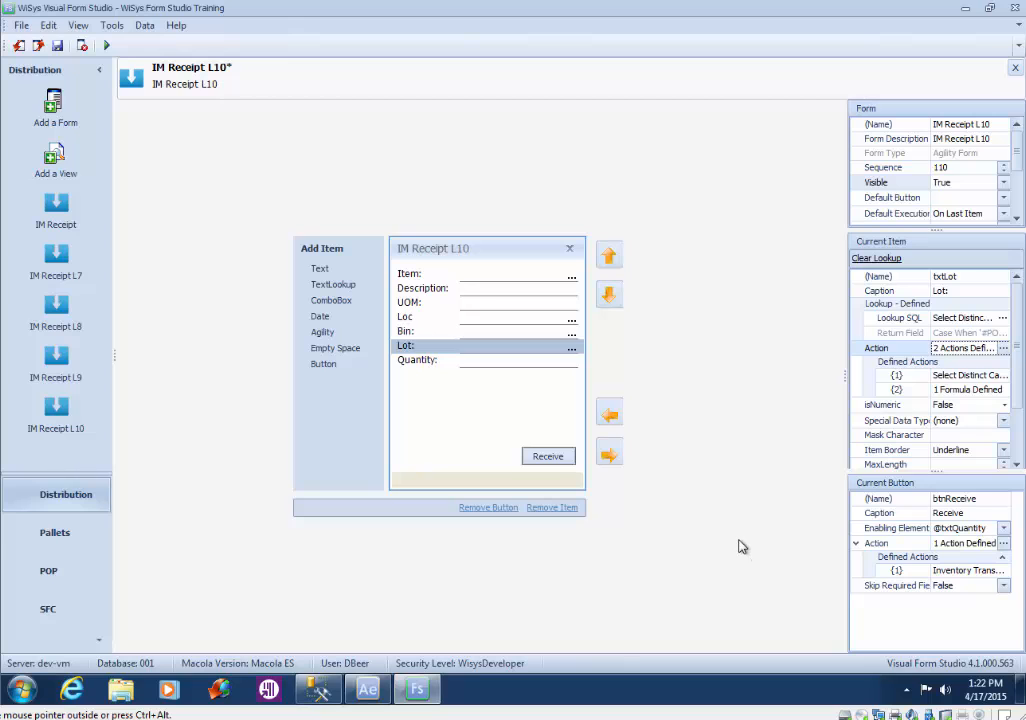
click(57, 45)
Run the form and enter item HORN, location MA and bin 100.
click(106, 45)
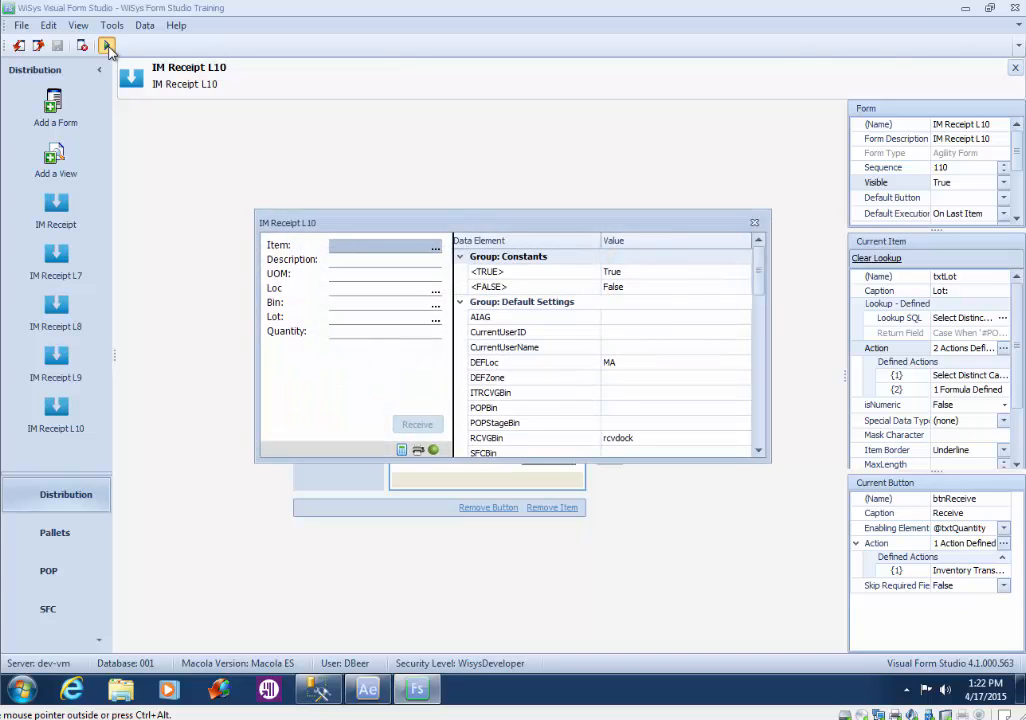
text(HORN)
key(Tab)
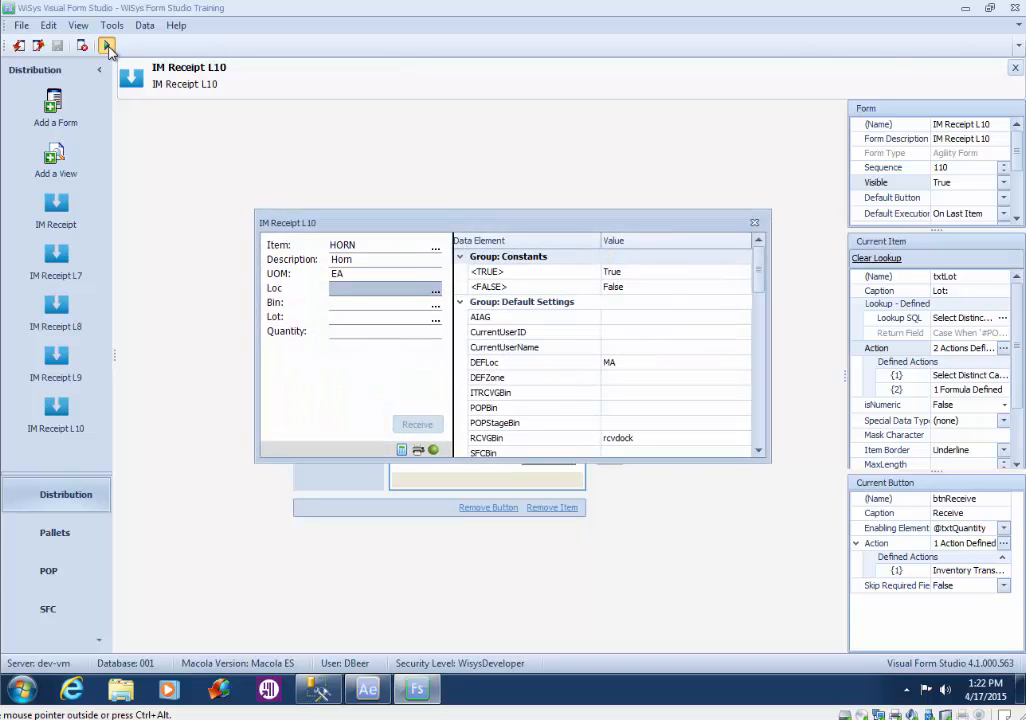
key(Tab)
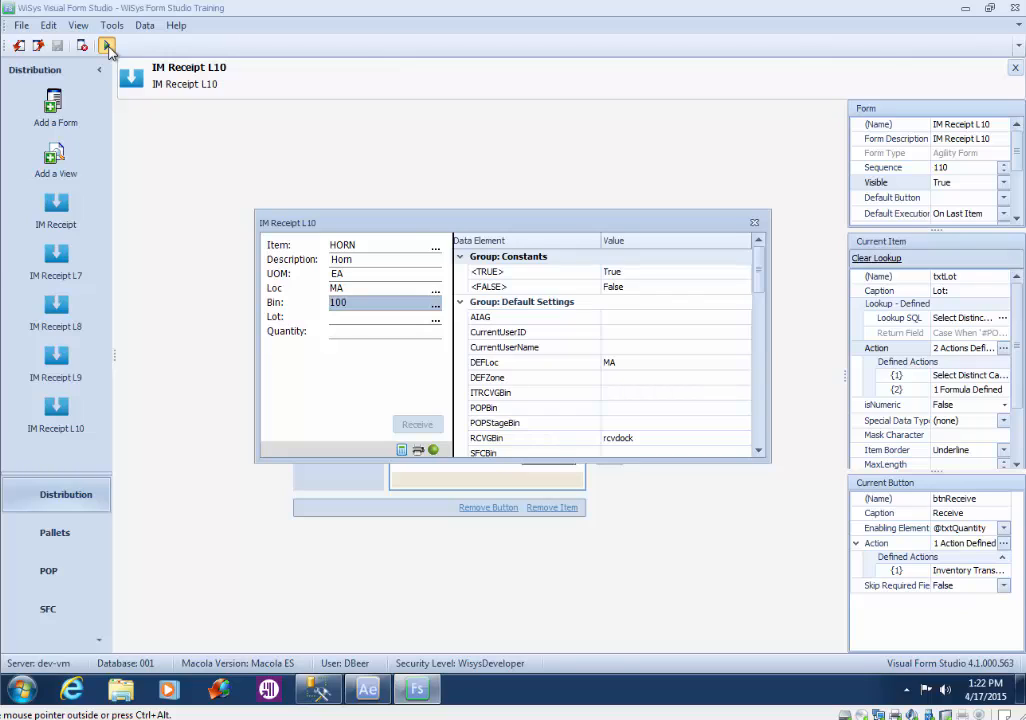
key(Tab)
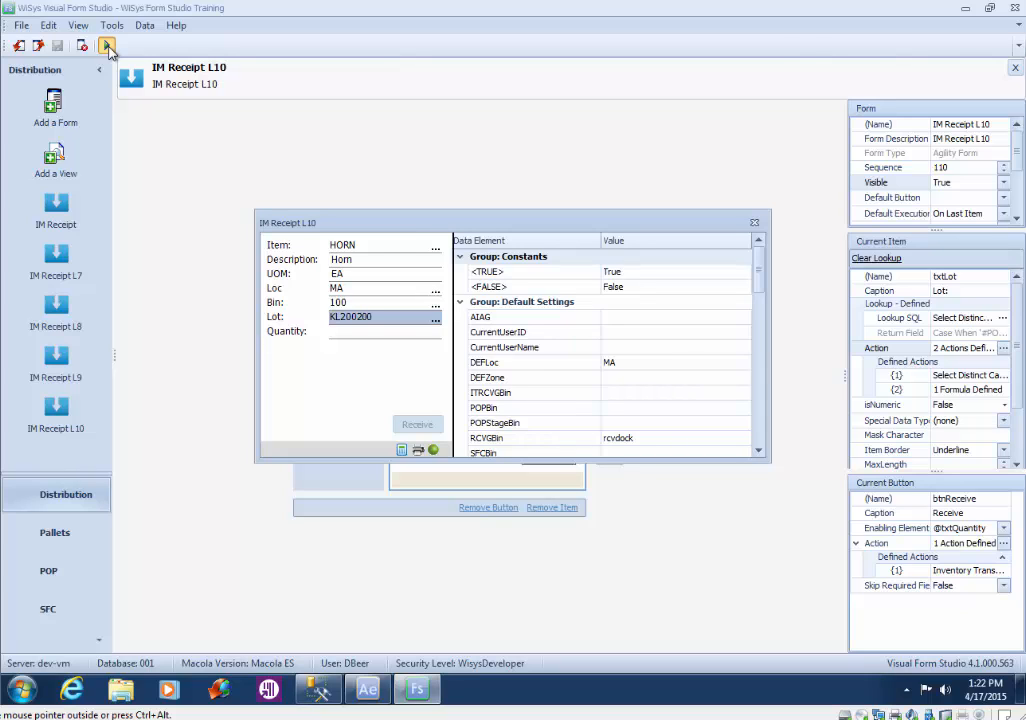
text(KL2002000000054)
key(Tab)
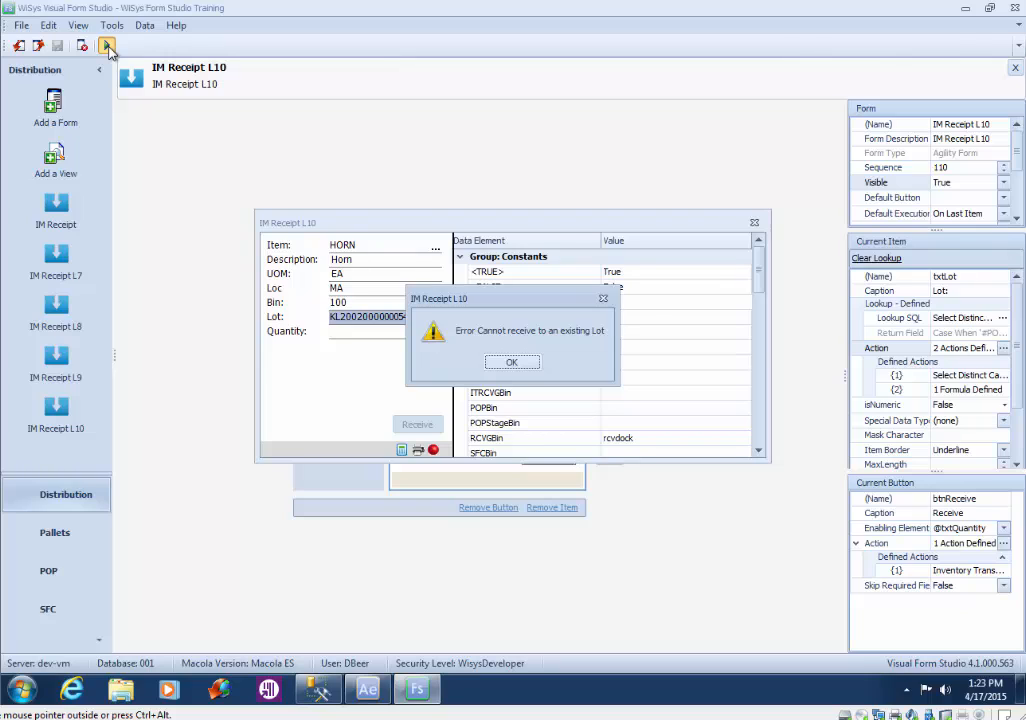
click(511, 364)
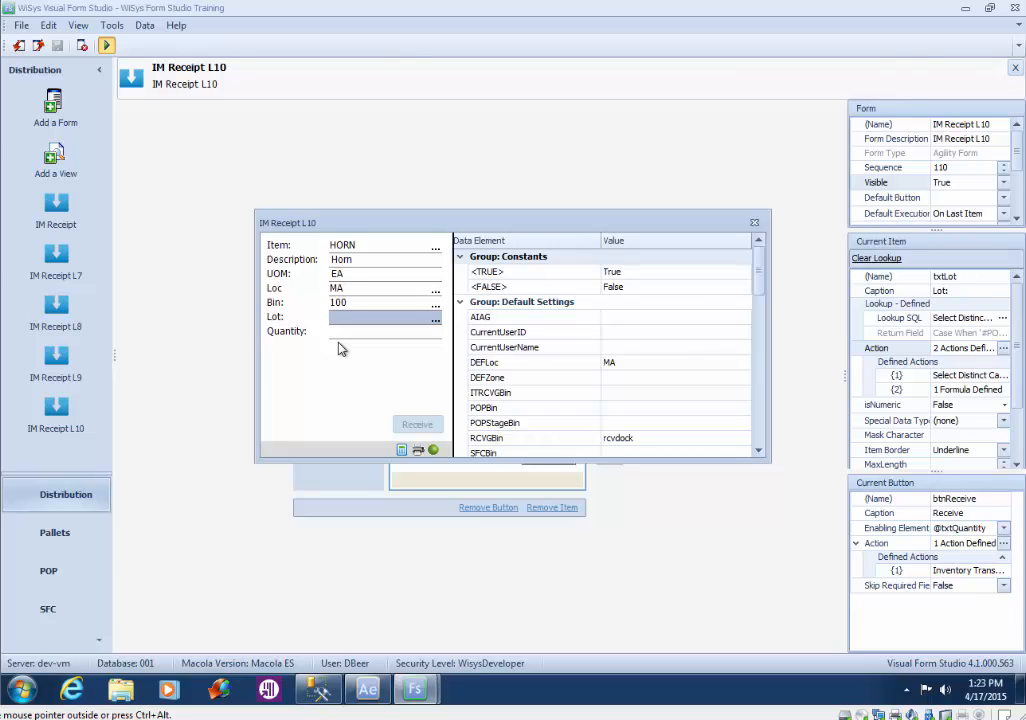
click(754, 223)
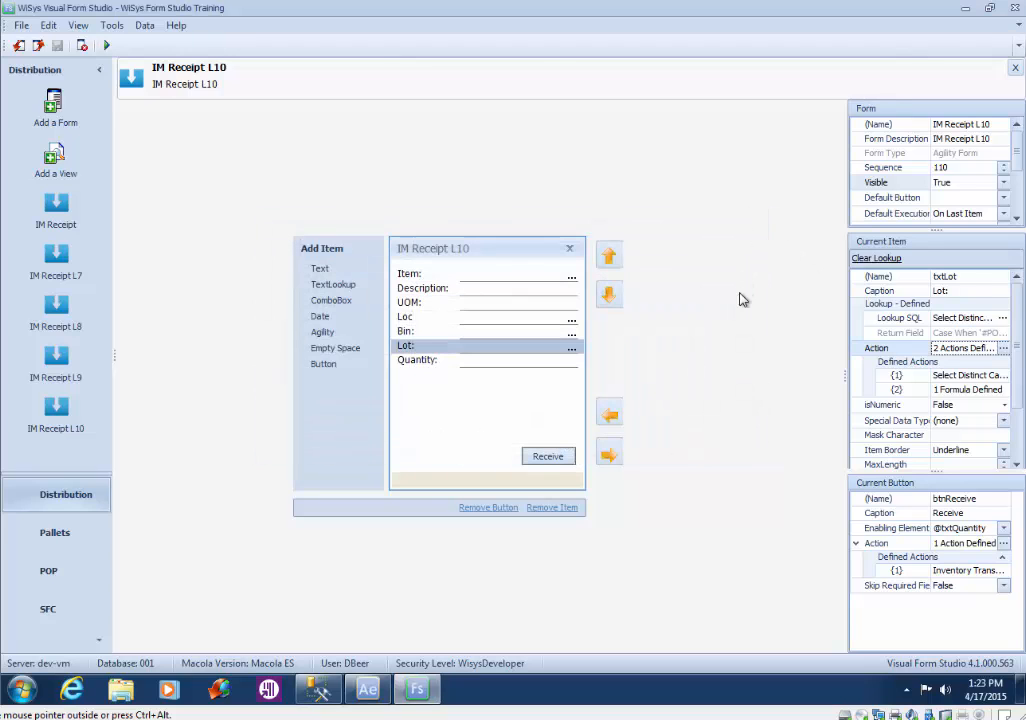
Close Form Studio and, in Agility Explorer's PO Receipt options, turn off "Don't allow receiving into existing lots".
click(1015, 14)
click(367, 690)
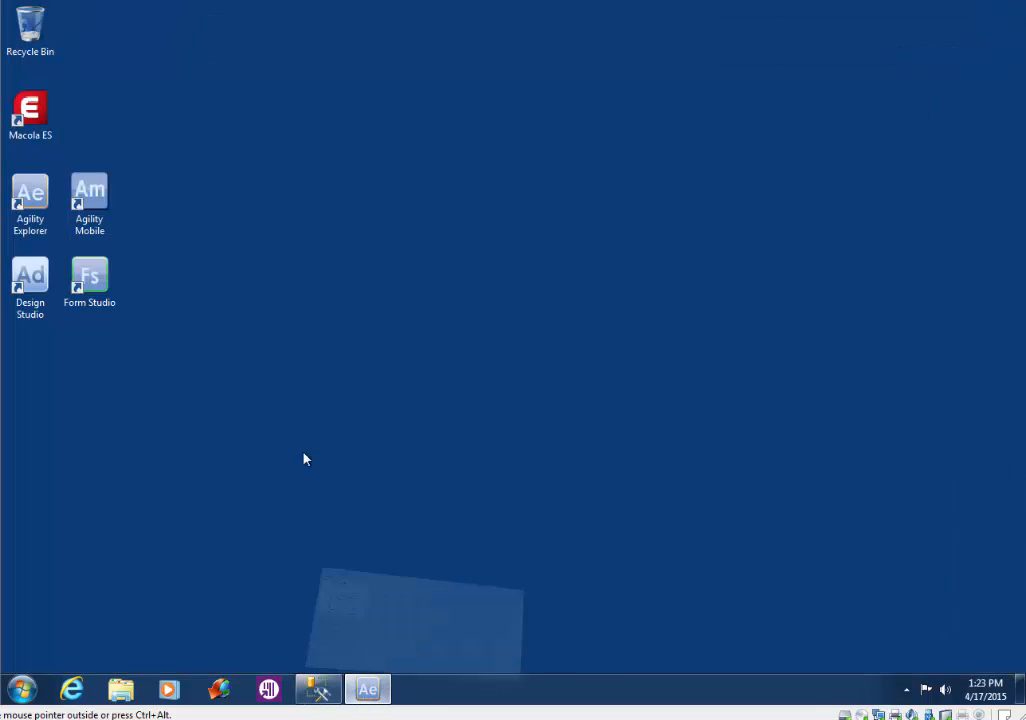
click(63, 44)
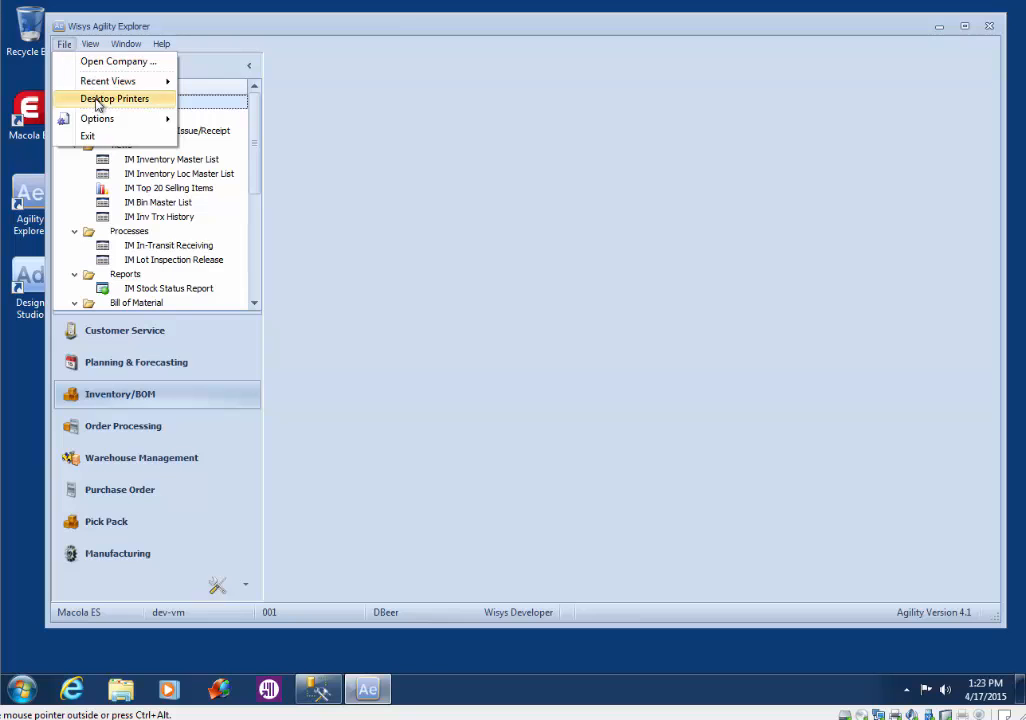
mouse_move(100, 119)
click(217, 160)
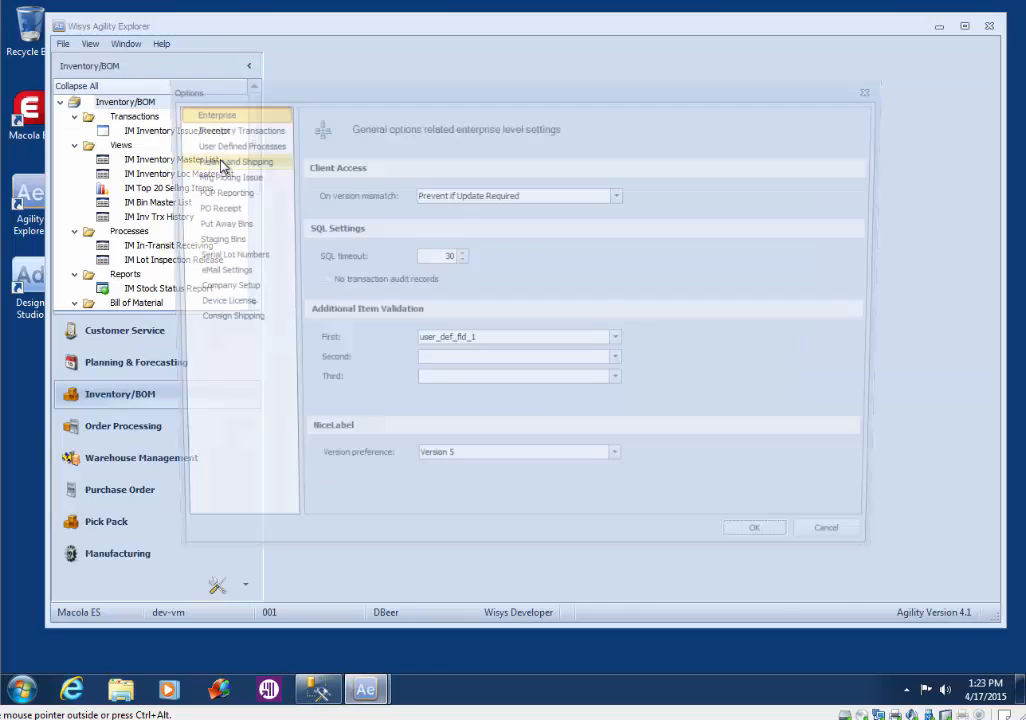
click(220, 207)
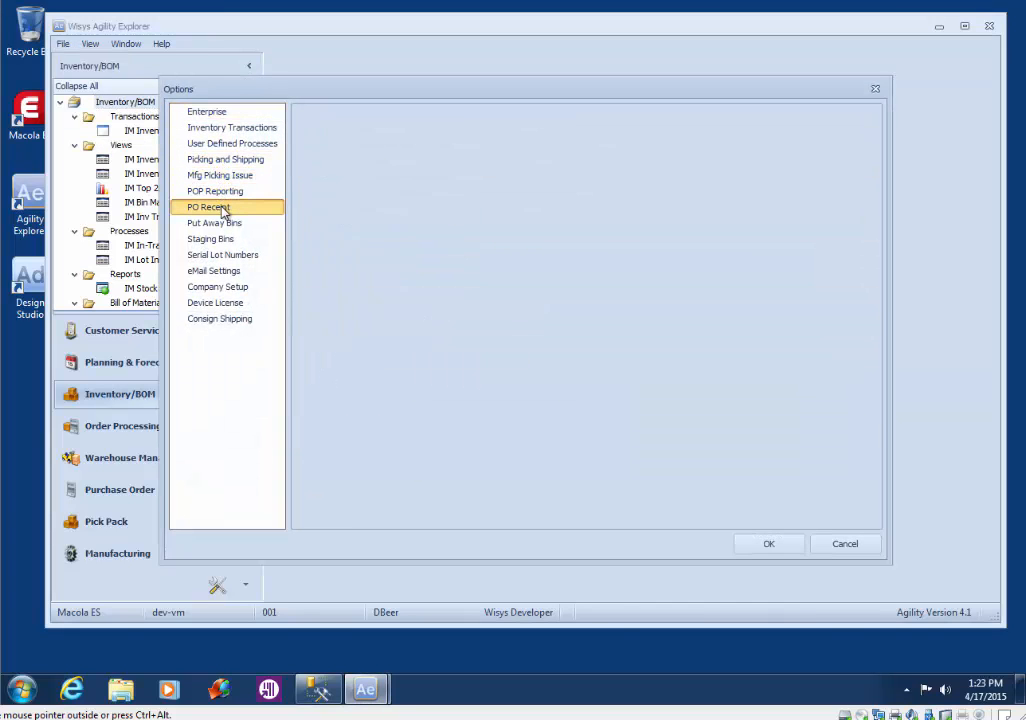
click(324, 193)
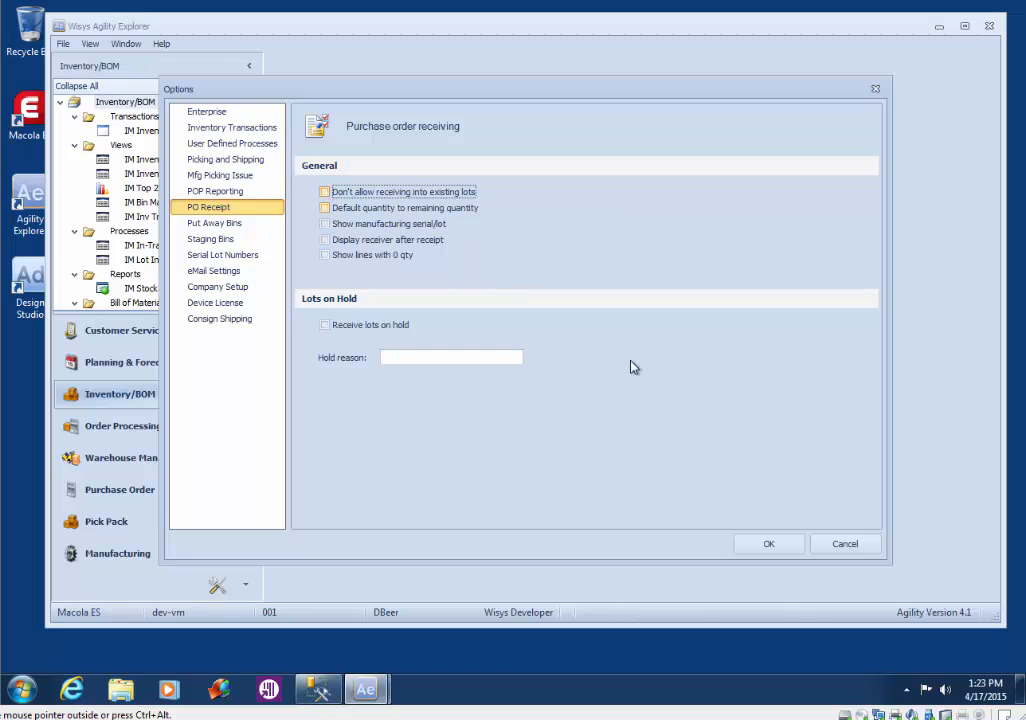
click(770, 545)
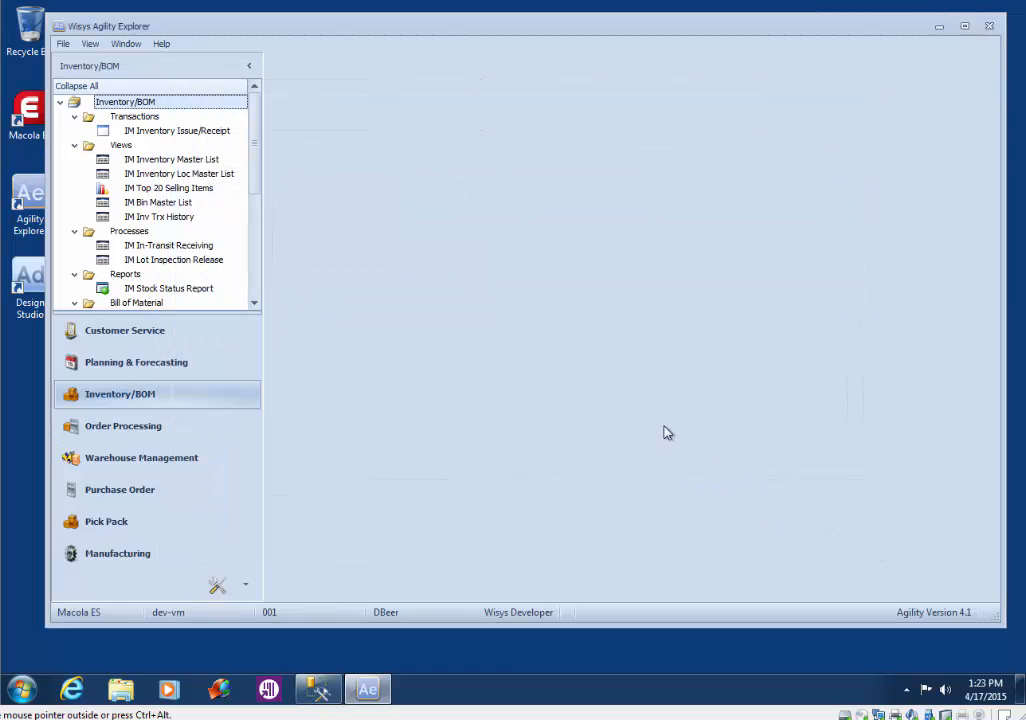
click(939, 27)
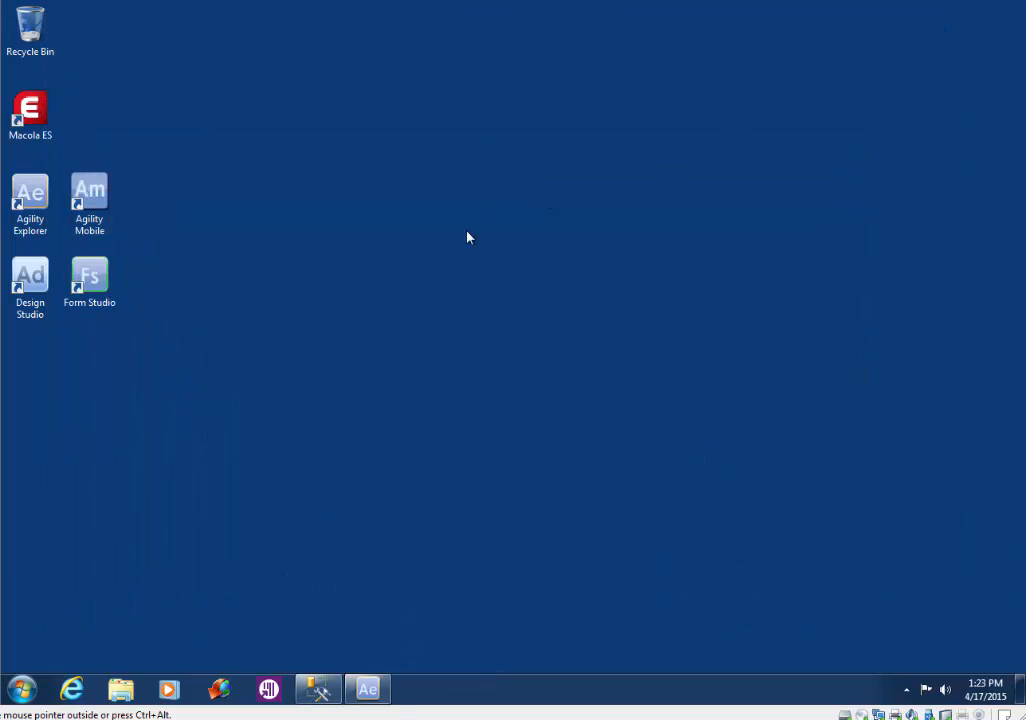
Reopen Form Studio with company database 001 and open the IM Receipt L10 form in the WiSys Form Studio Training project.
double_click(95, 280)
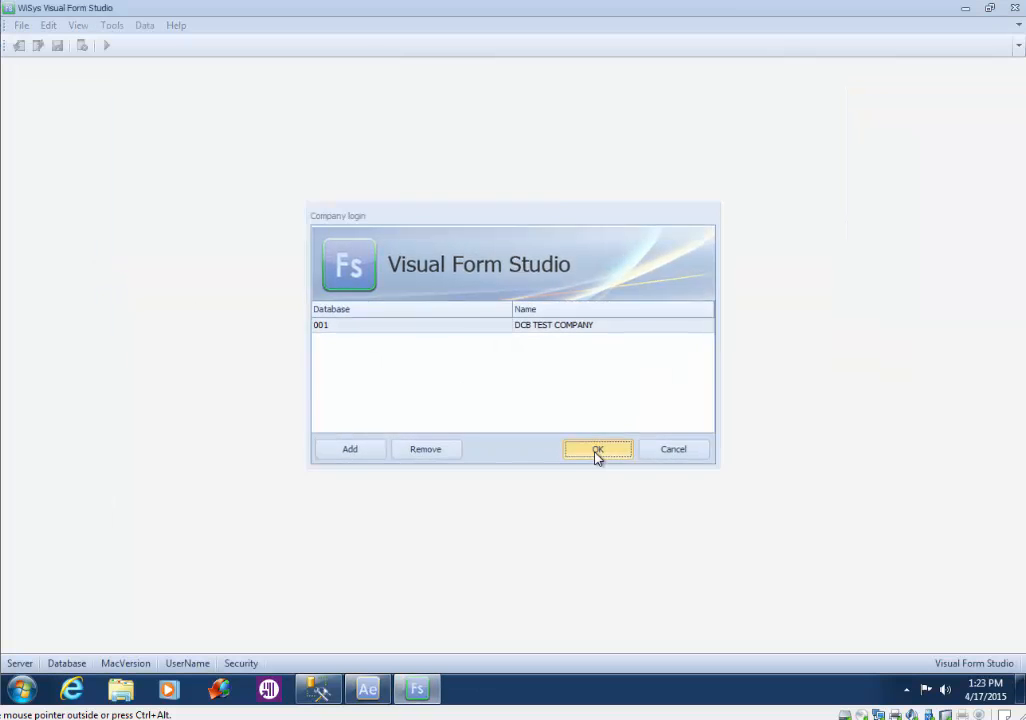
click(597, 452)
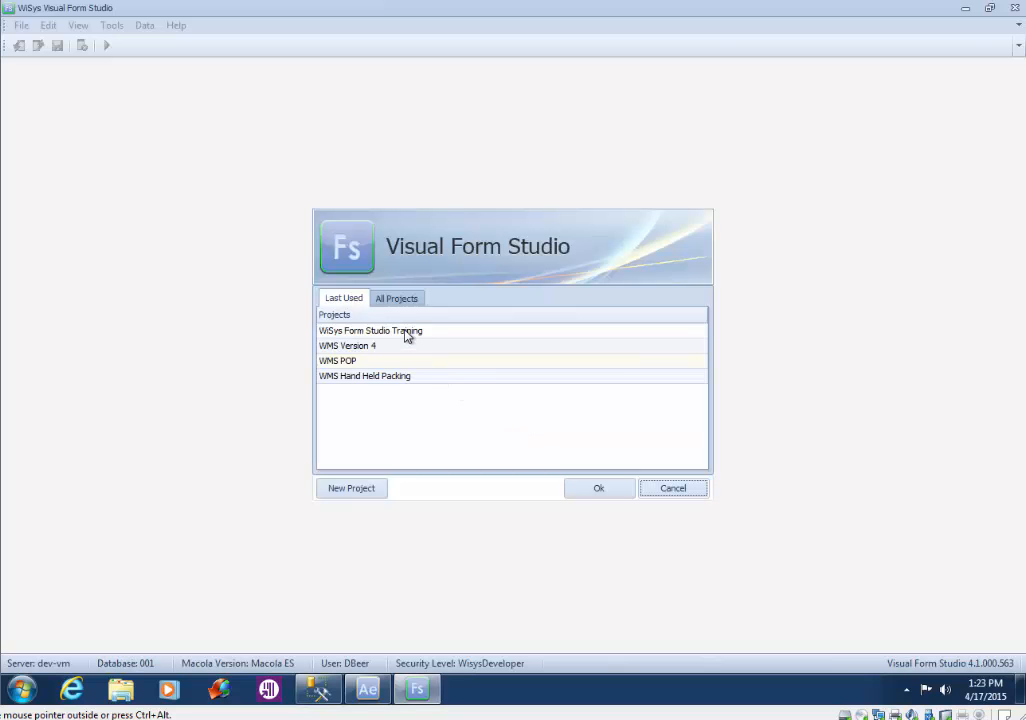
double_click(407, 331)
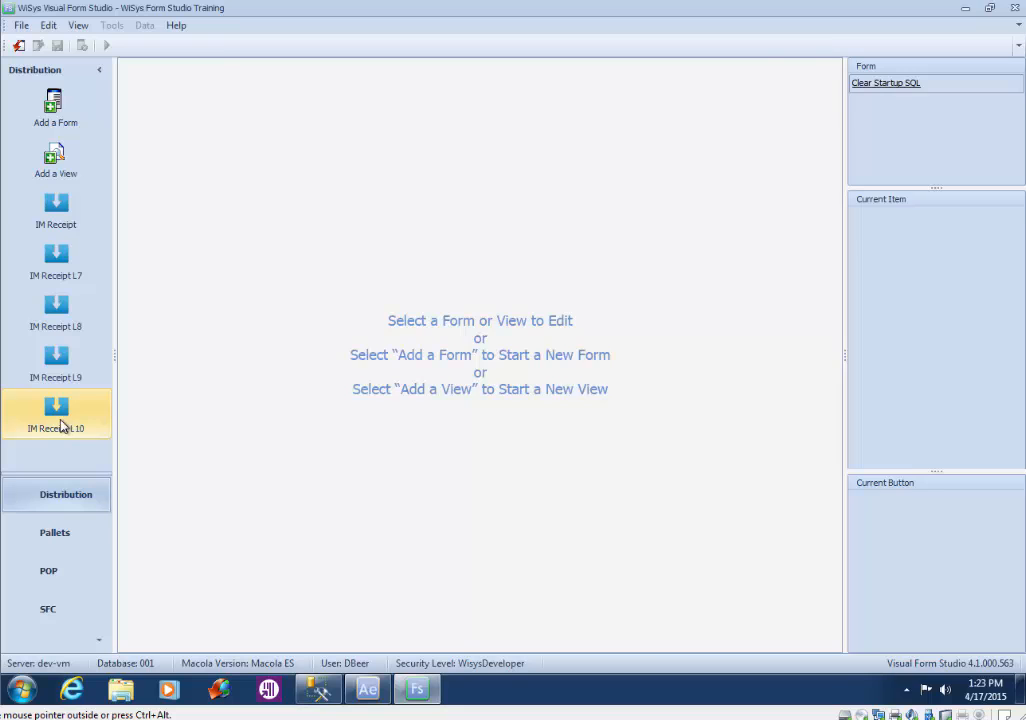
click(72, 428)
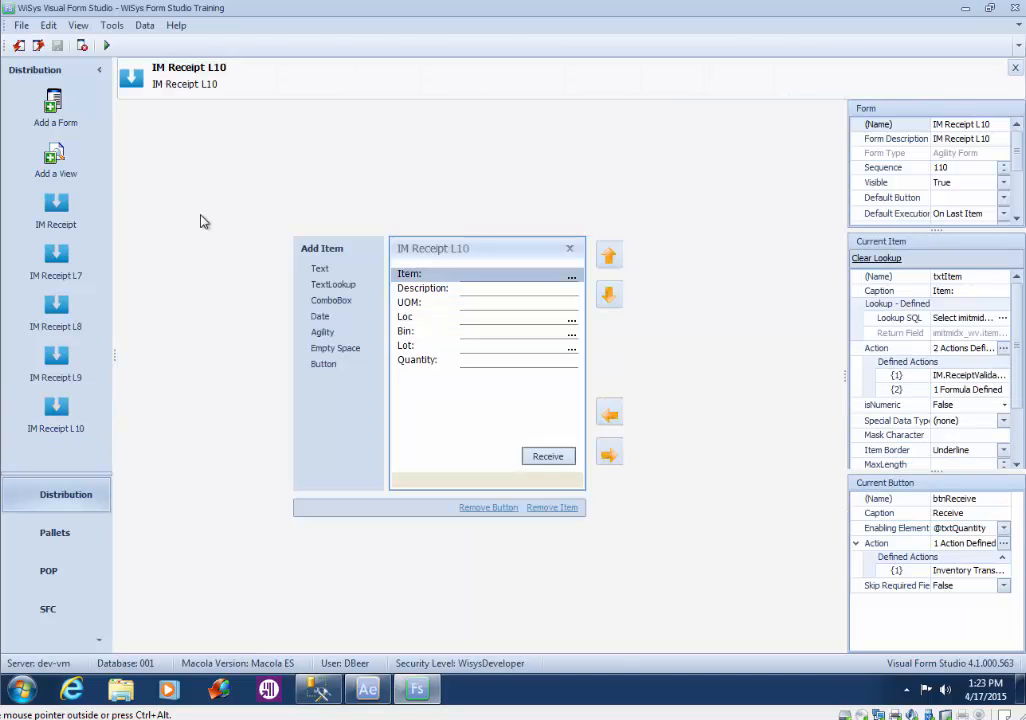
Run the form again and enter item HORN and location MA.
click(106, 45)
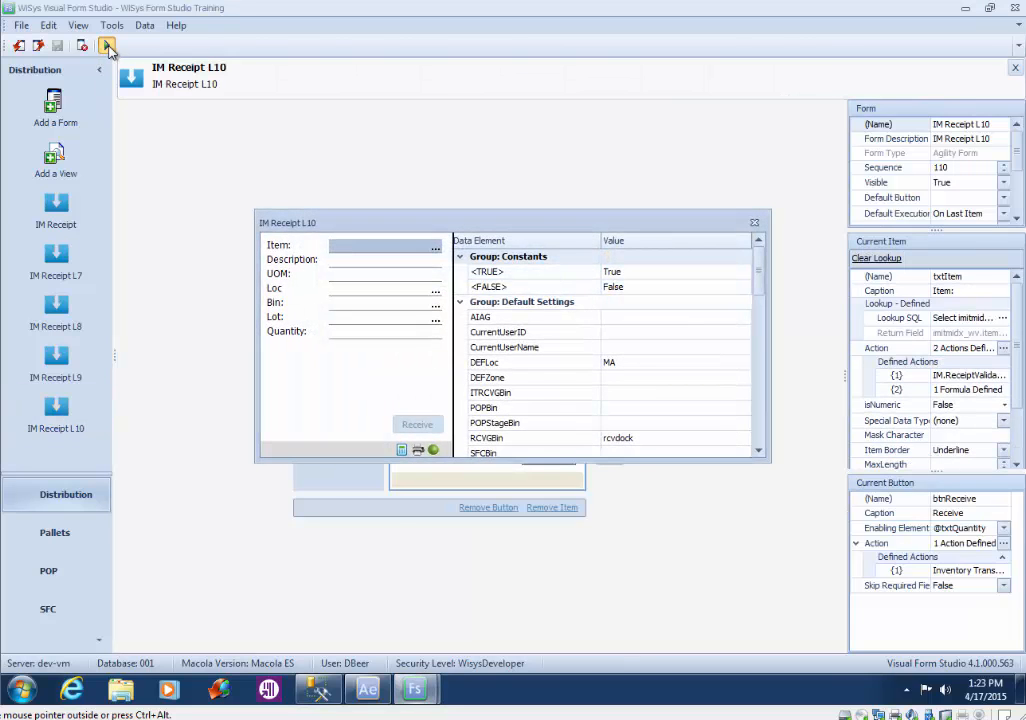
text(HORN)
key(Tab)
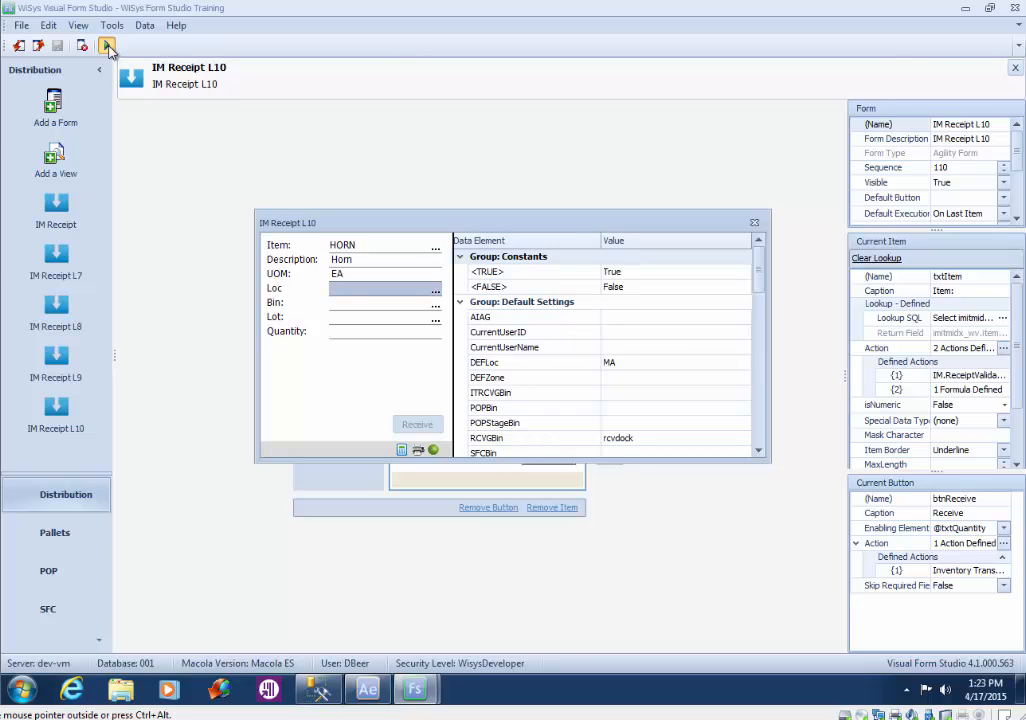
text(MA)
key(Tab)
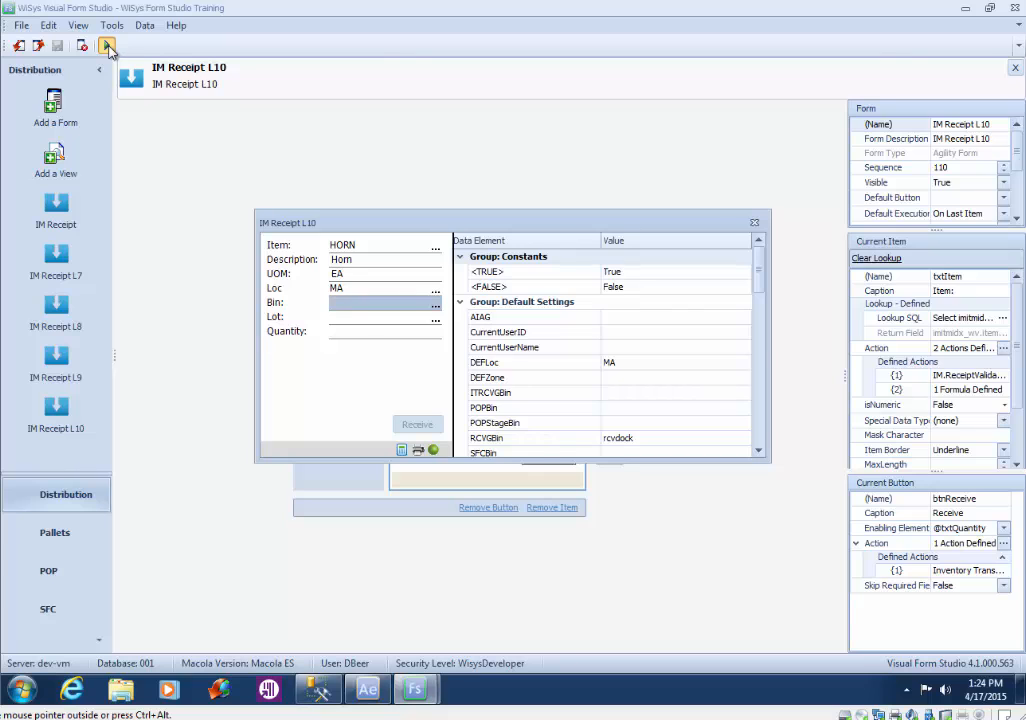
key(F7)
key(Return)
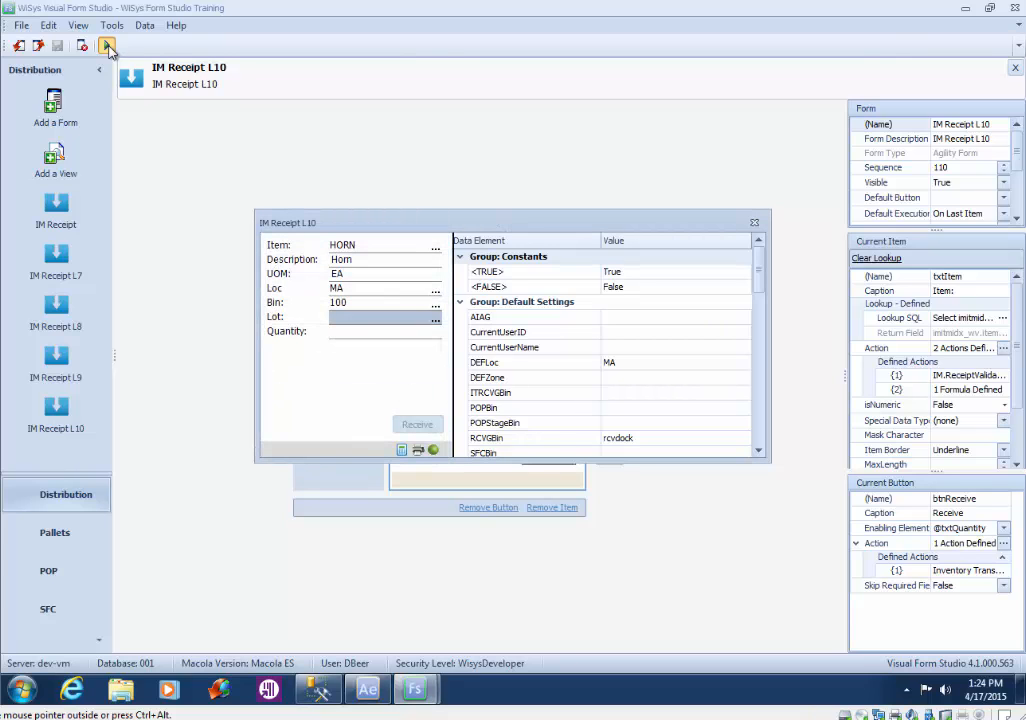
key(F7)
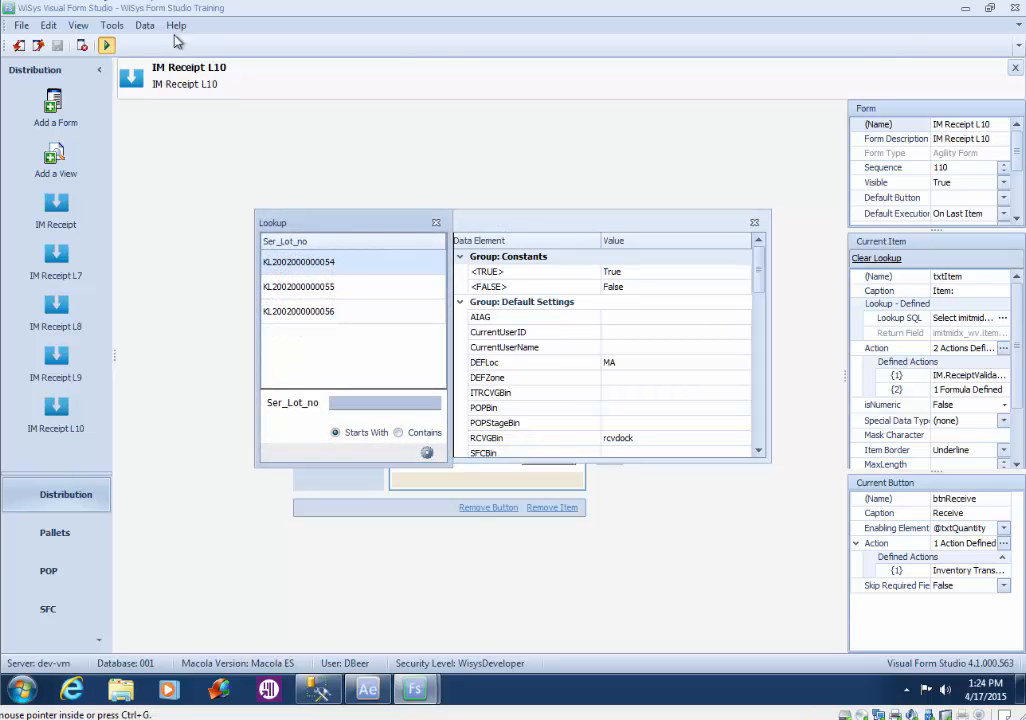
double_click(336, 266)
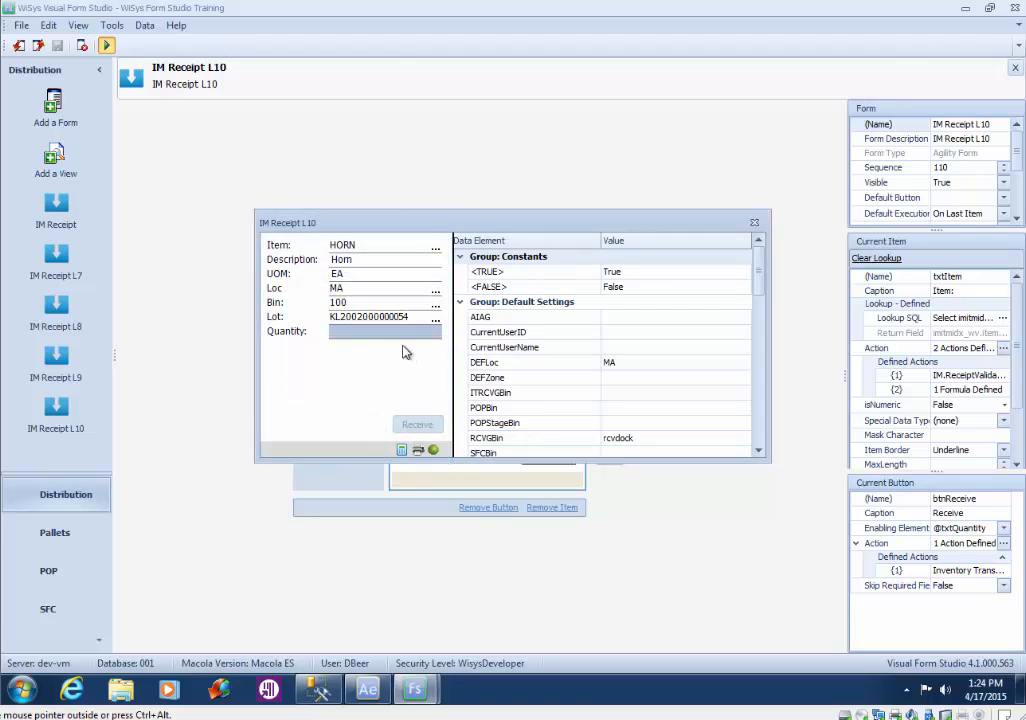